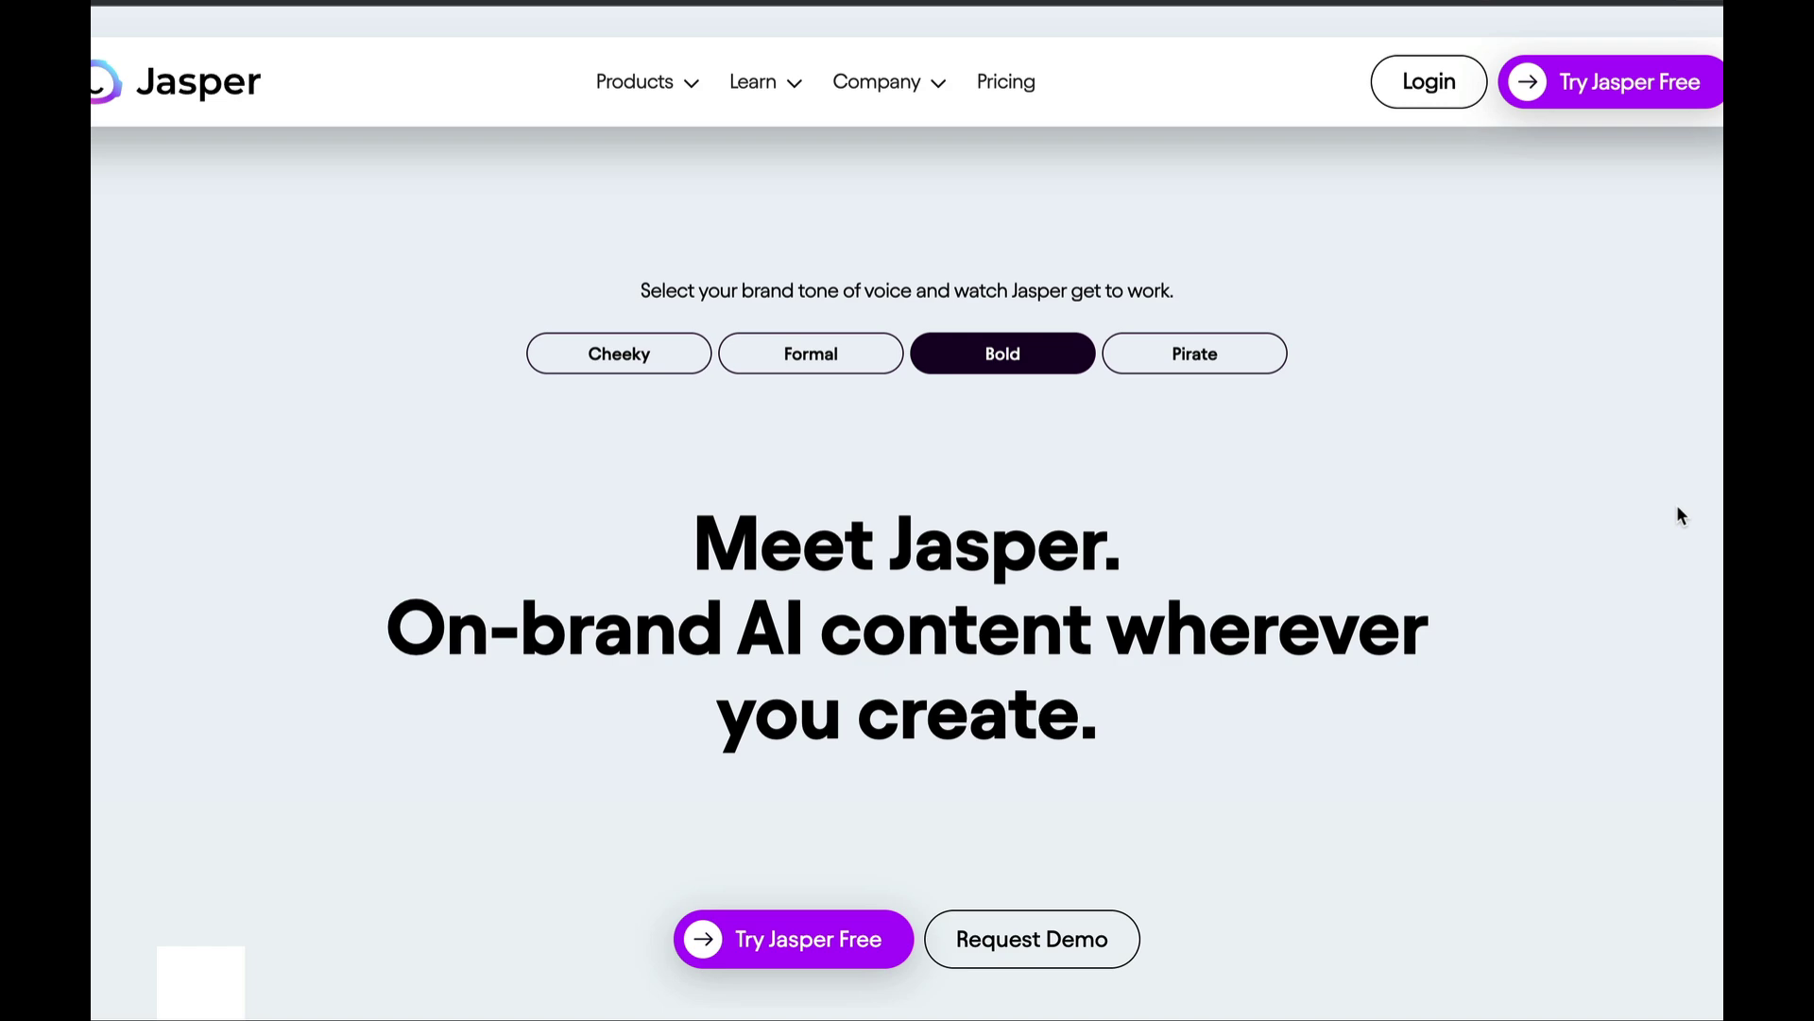
Step: Browse the Jasper pricing plans and switch the prices to yearly billing
scroll(1679, 508, "down", 10)
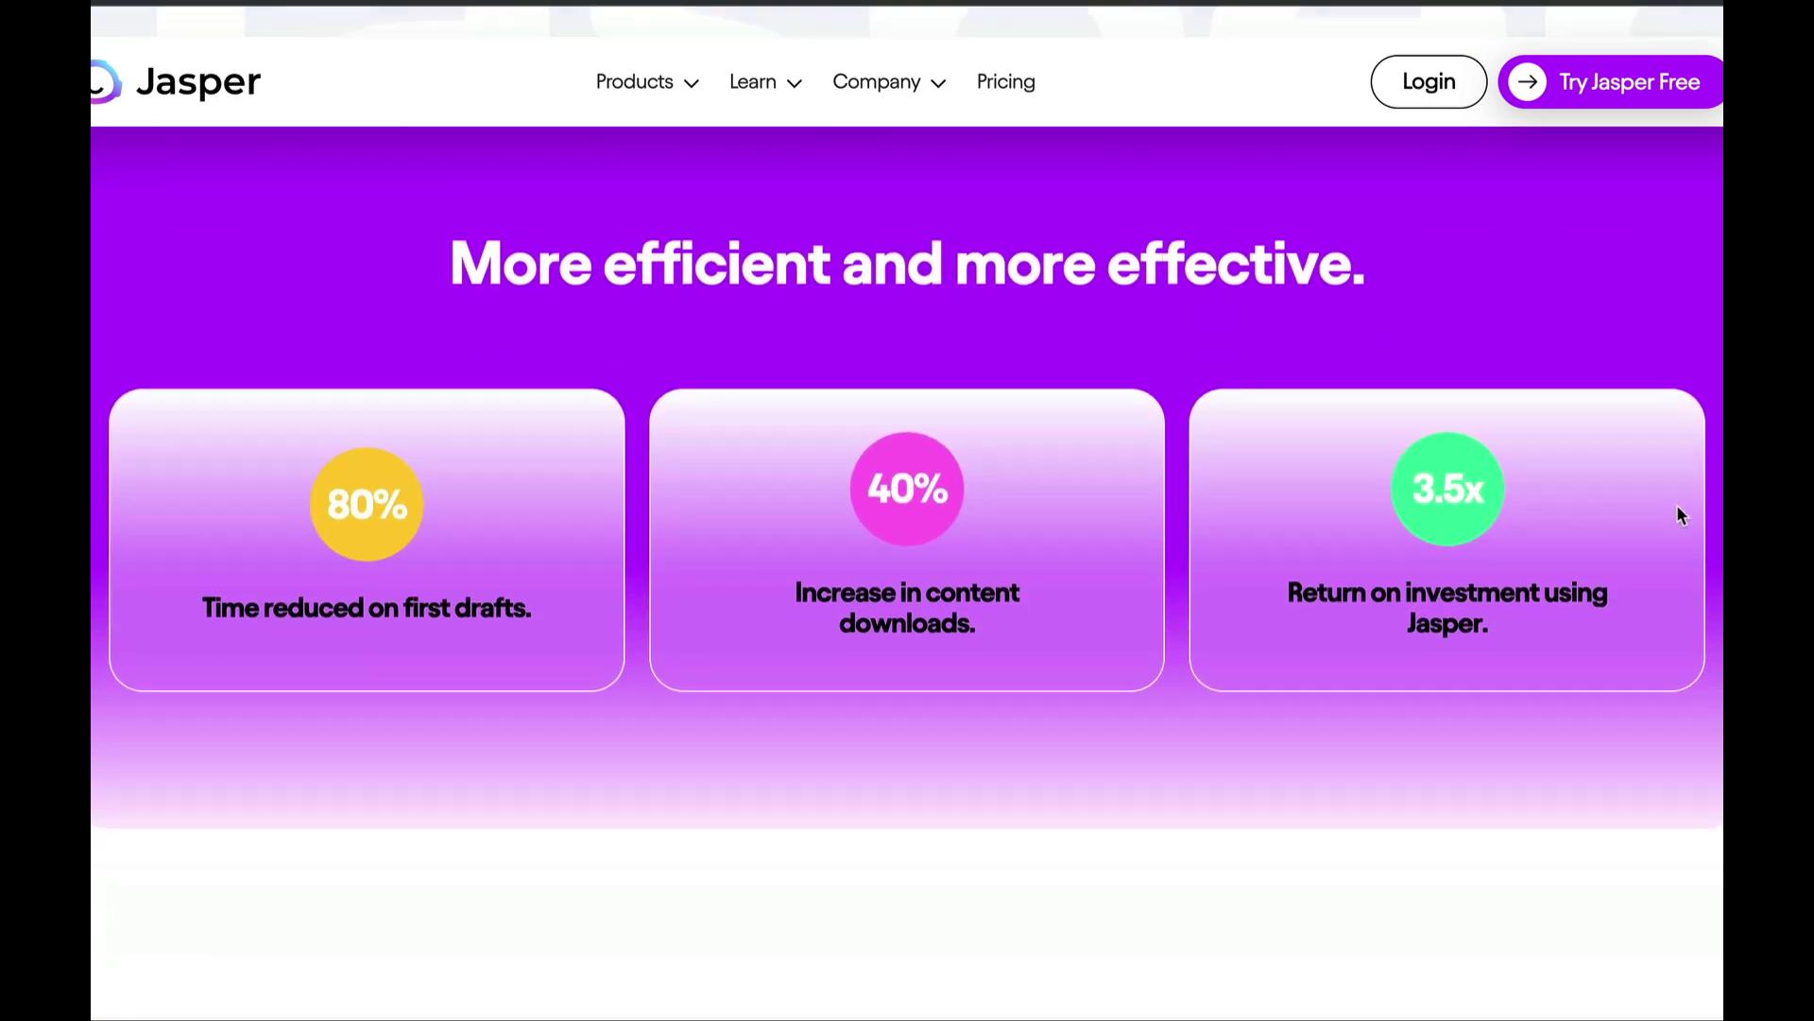
scroll(1681, 515, "down", 9)
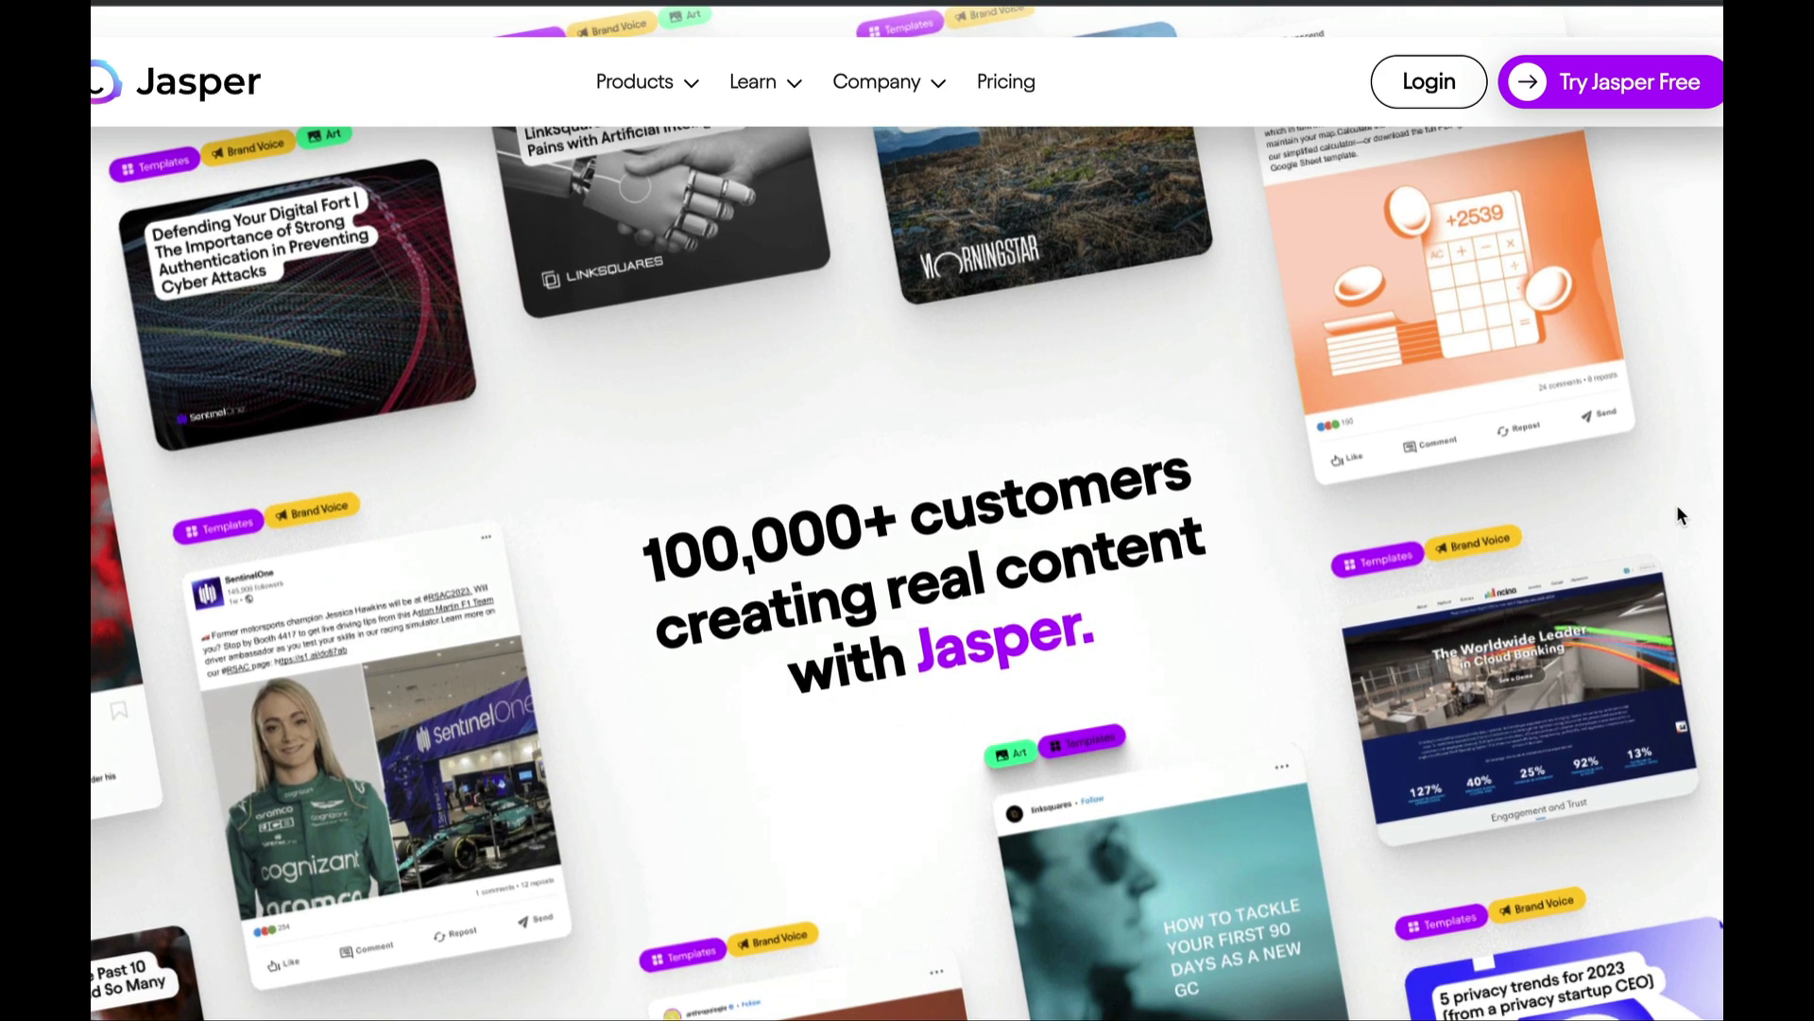
scroll(1679, 510, "down", 4)
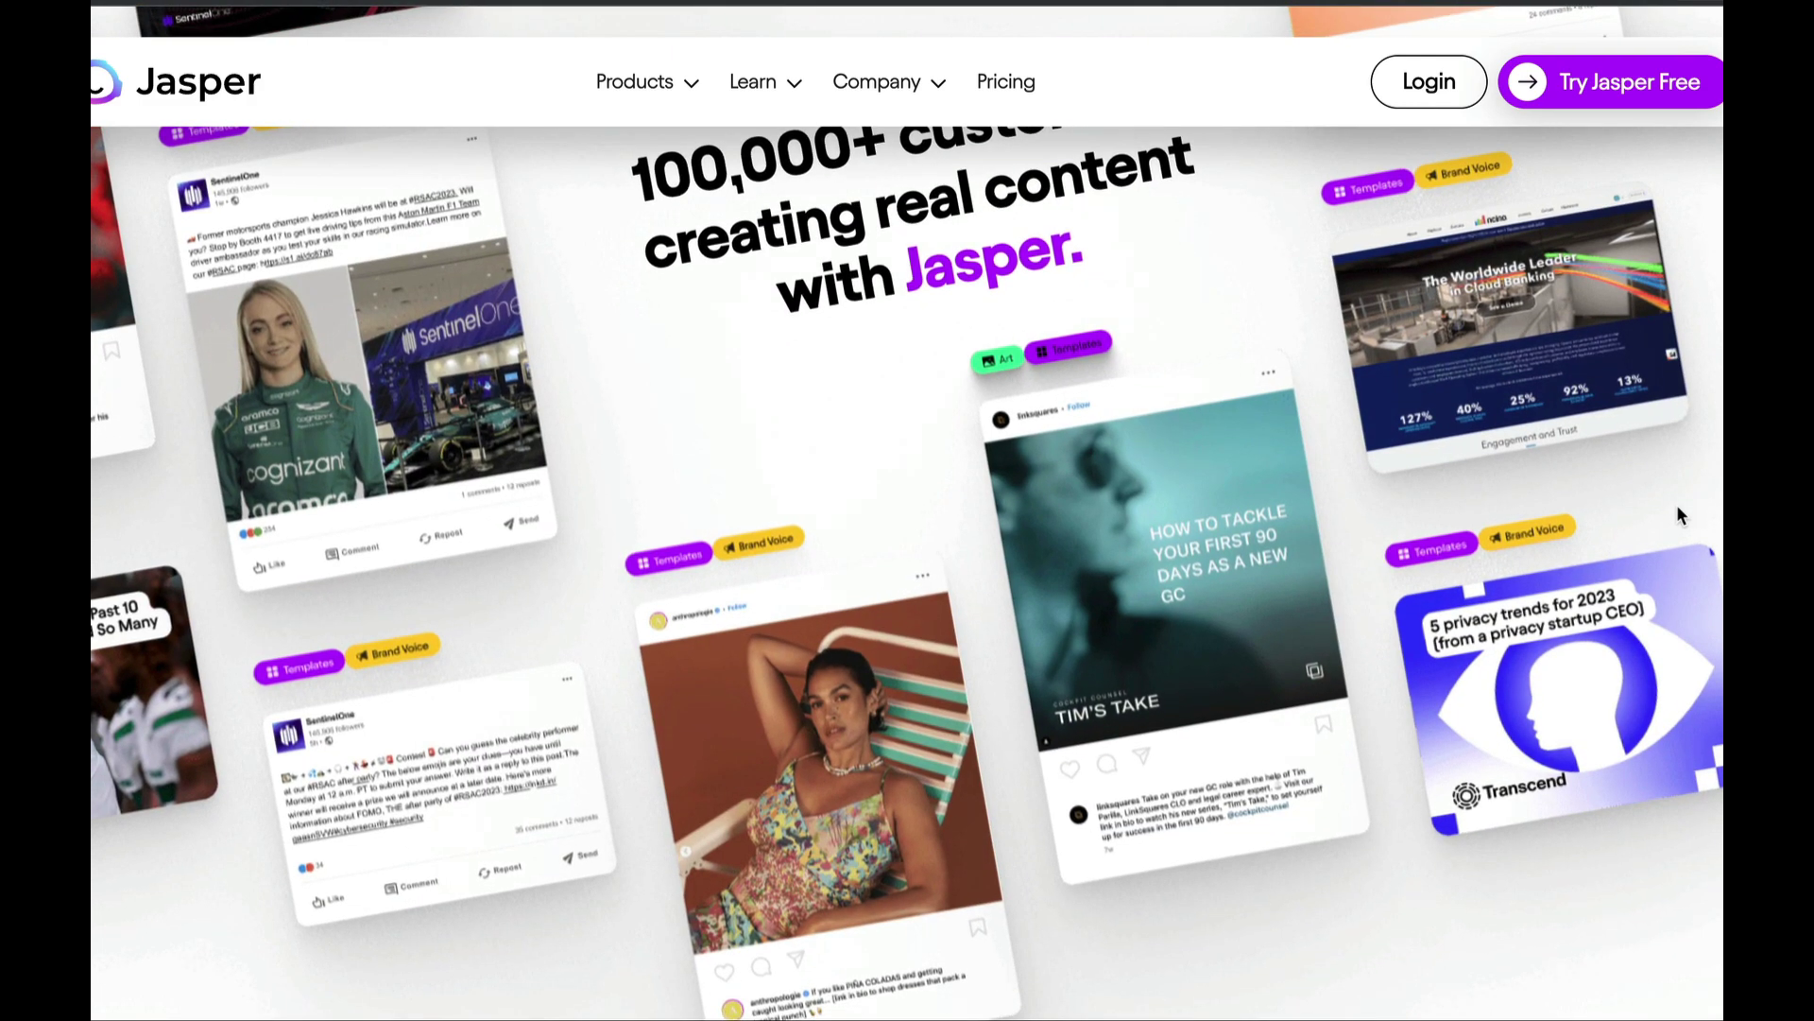
scroll(1680, 515, "down", 5)
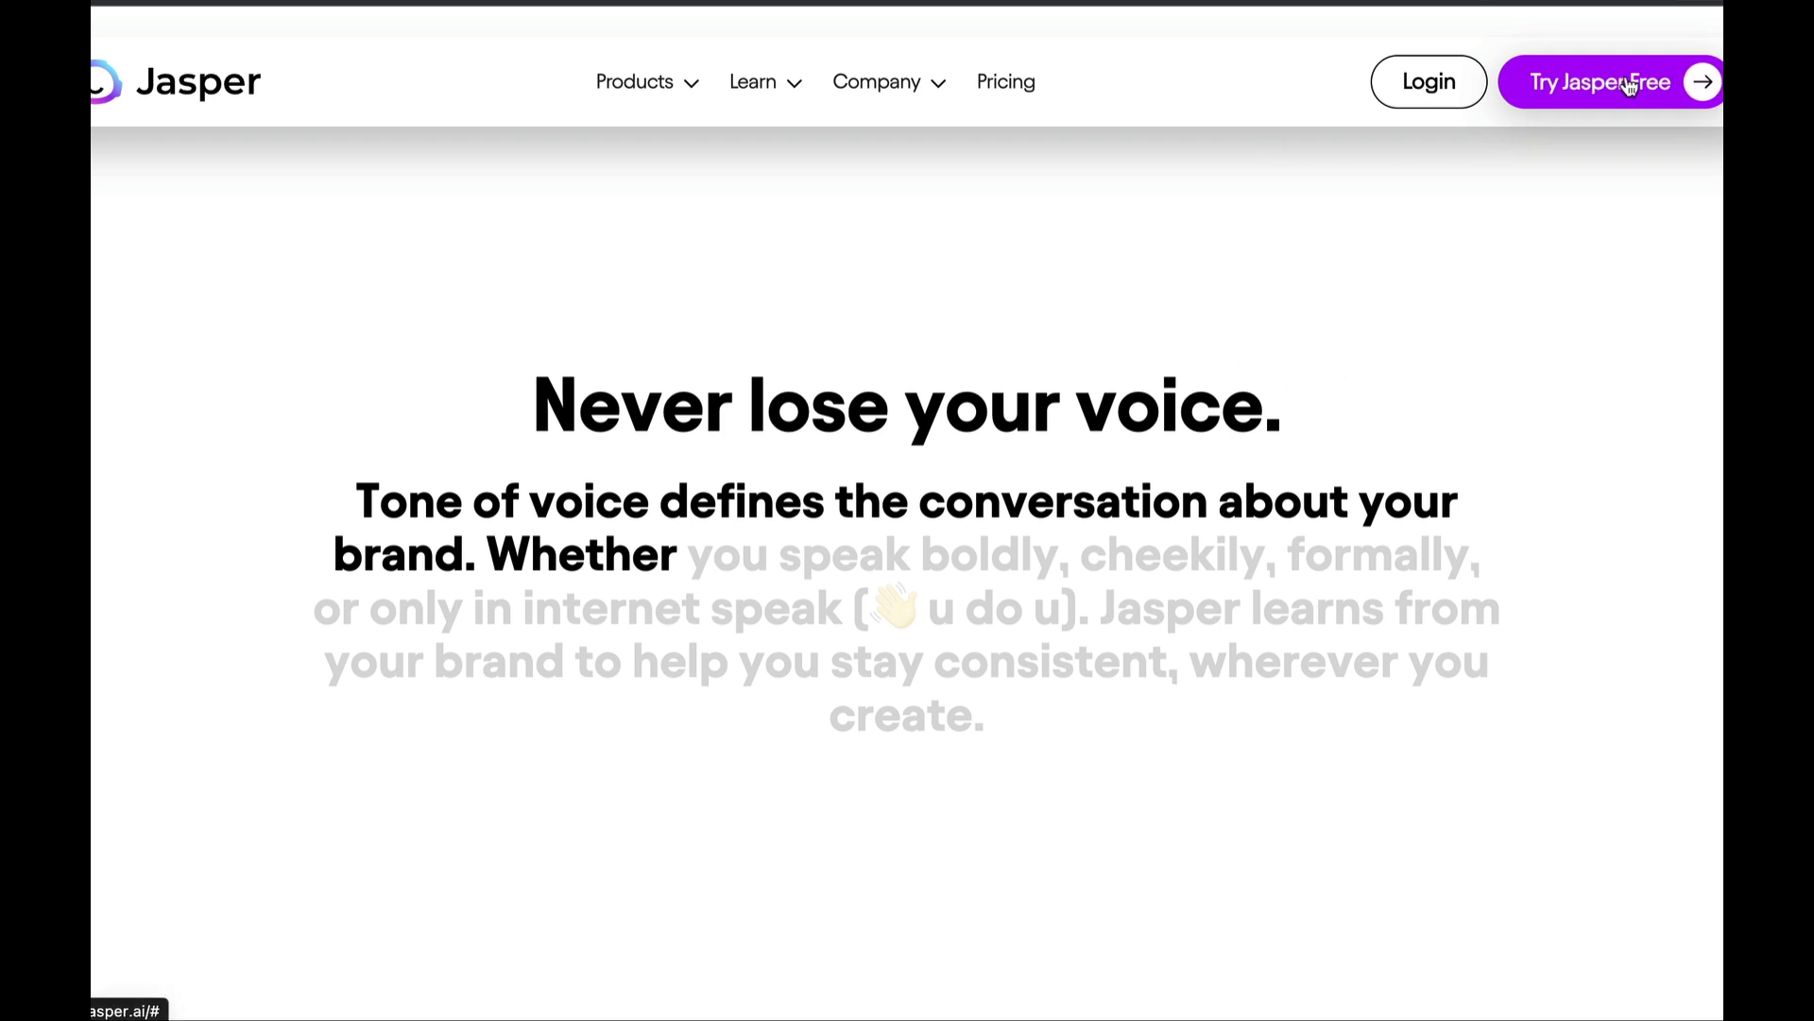
scroll(1563, 172, "down", 5)
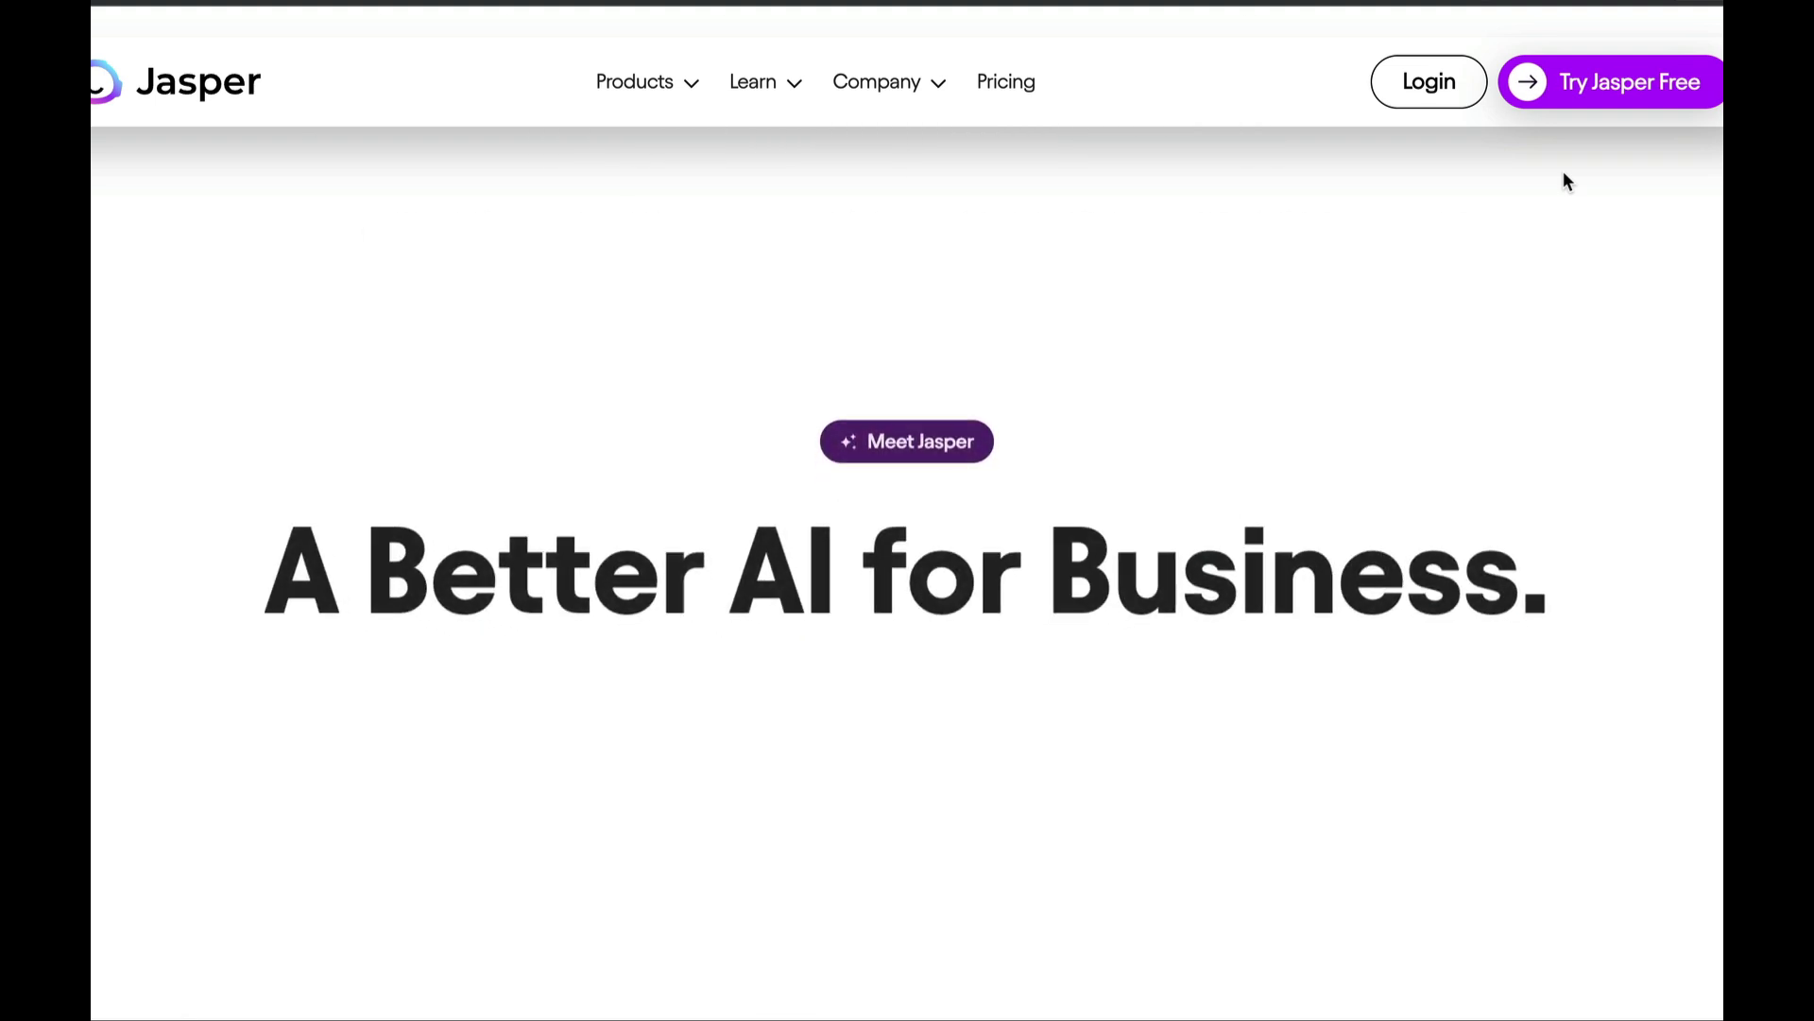
scroll(1563, 172, "down", 5)
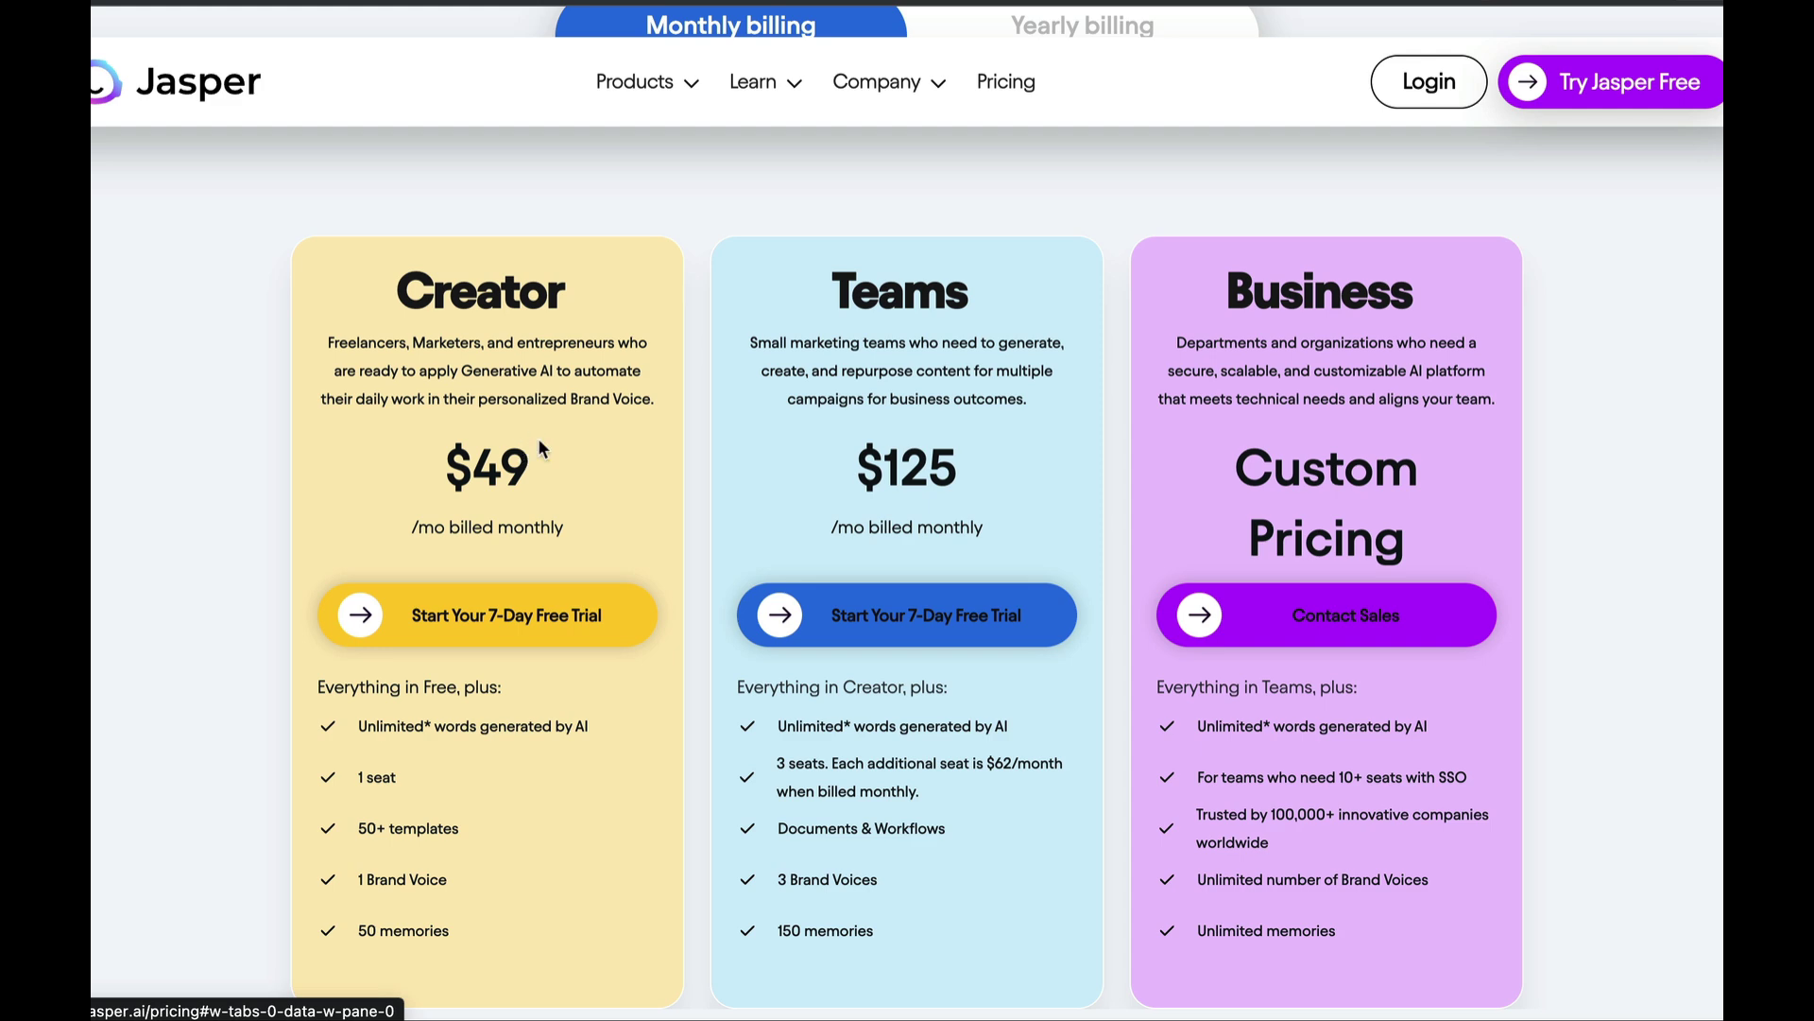
scroll(594, 409, "down", 1)
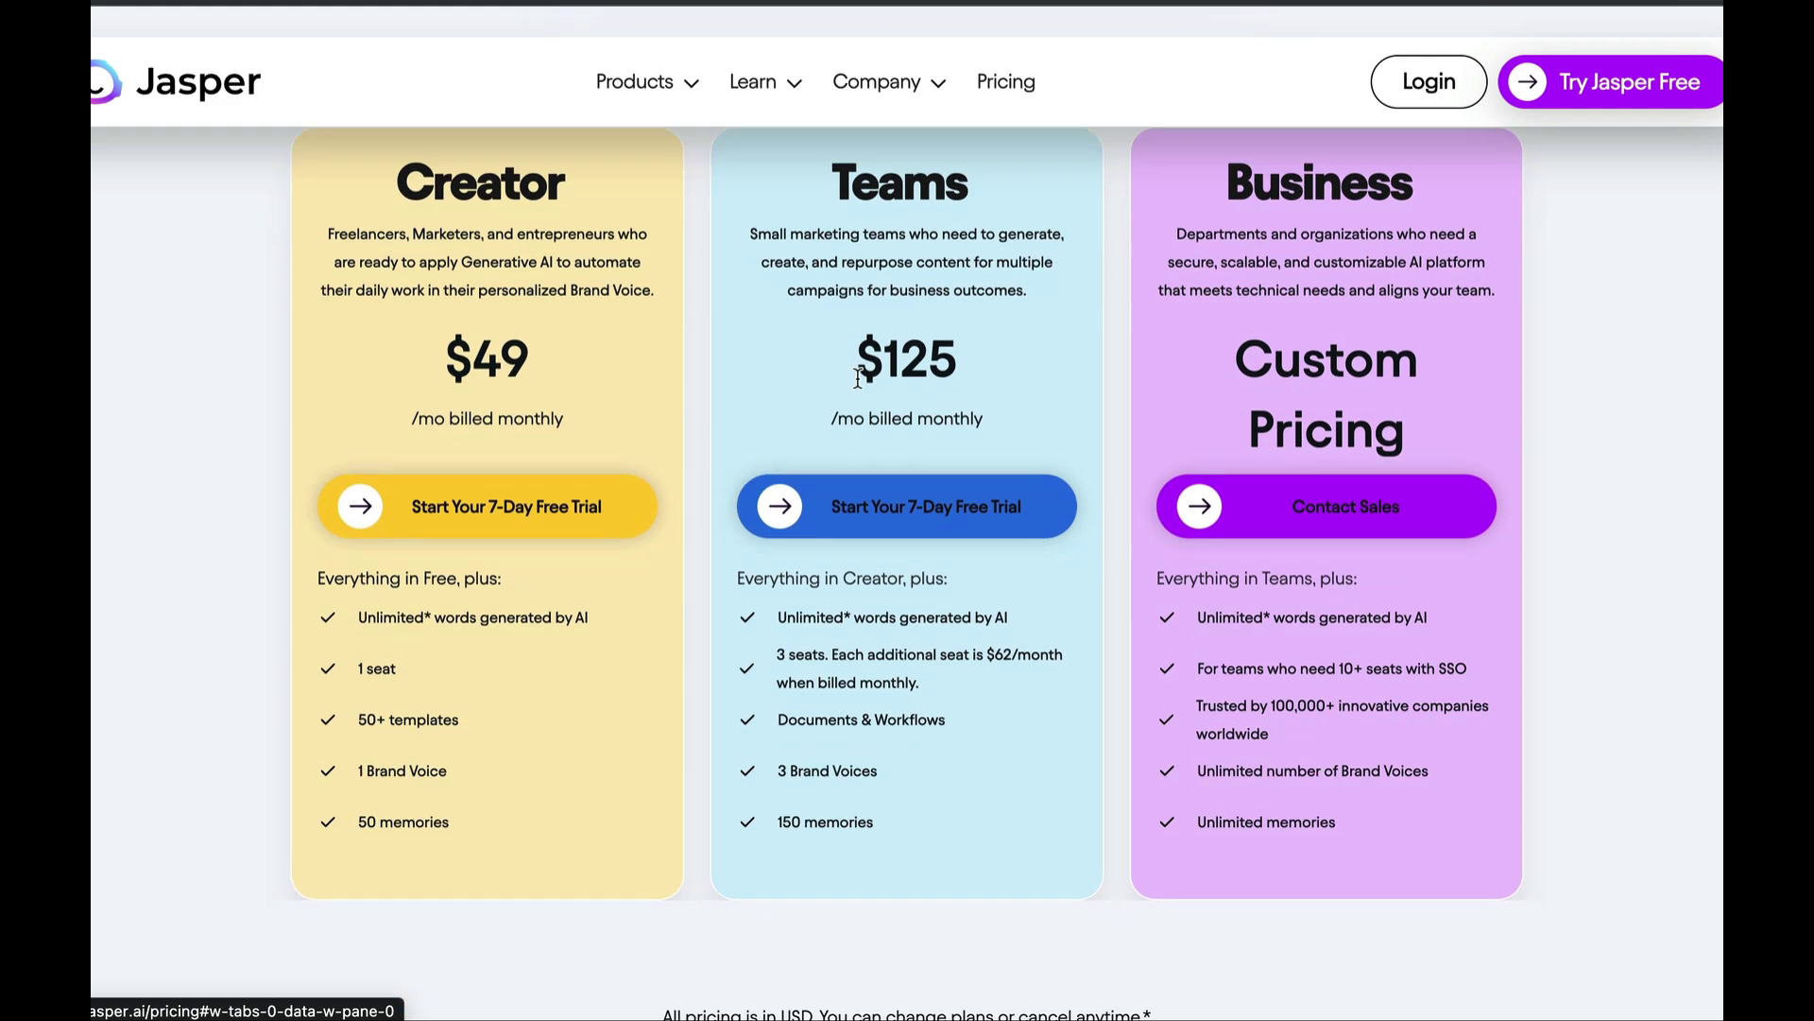
scroll(857, 378, "up", 5)
left_click(1096, 407)
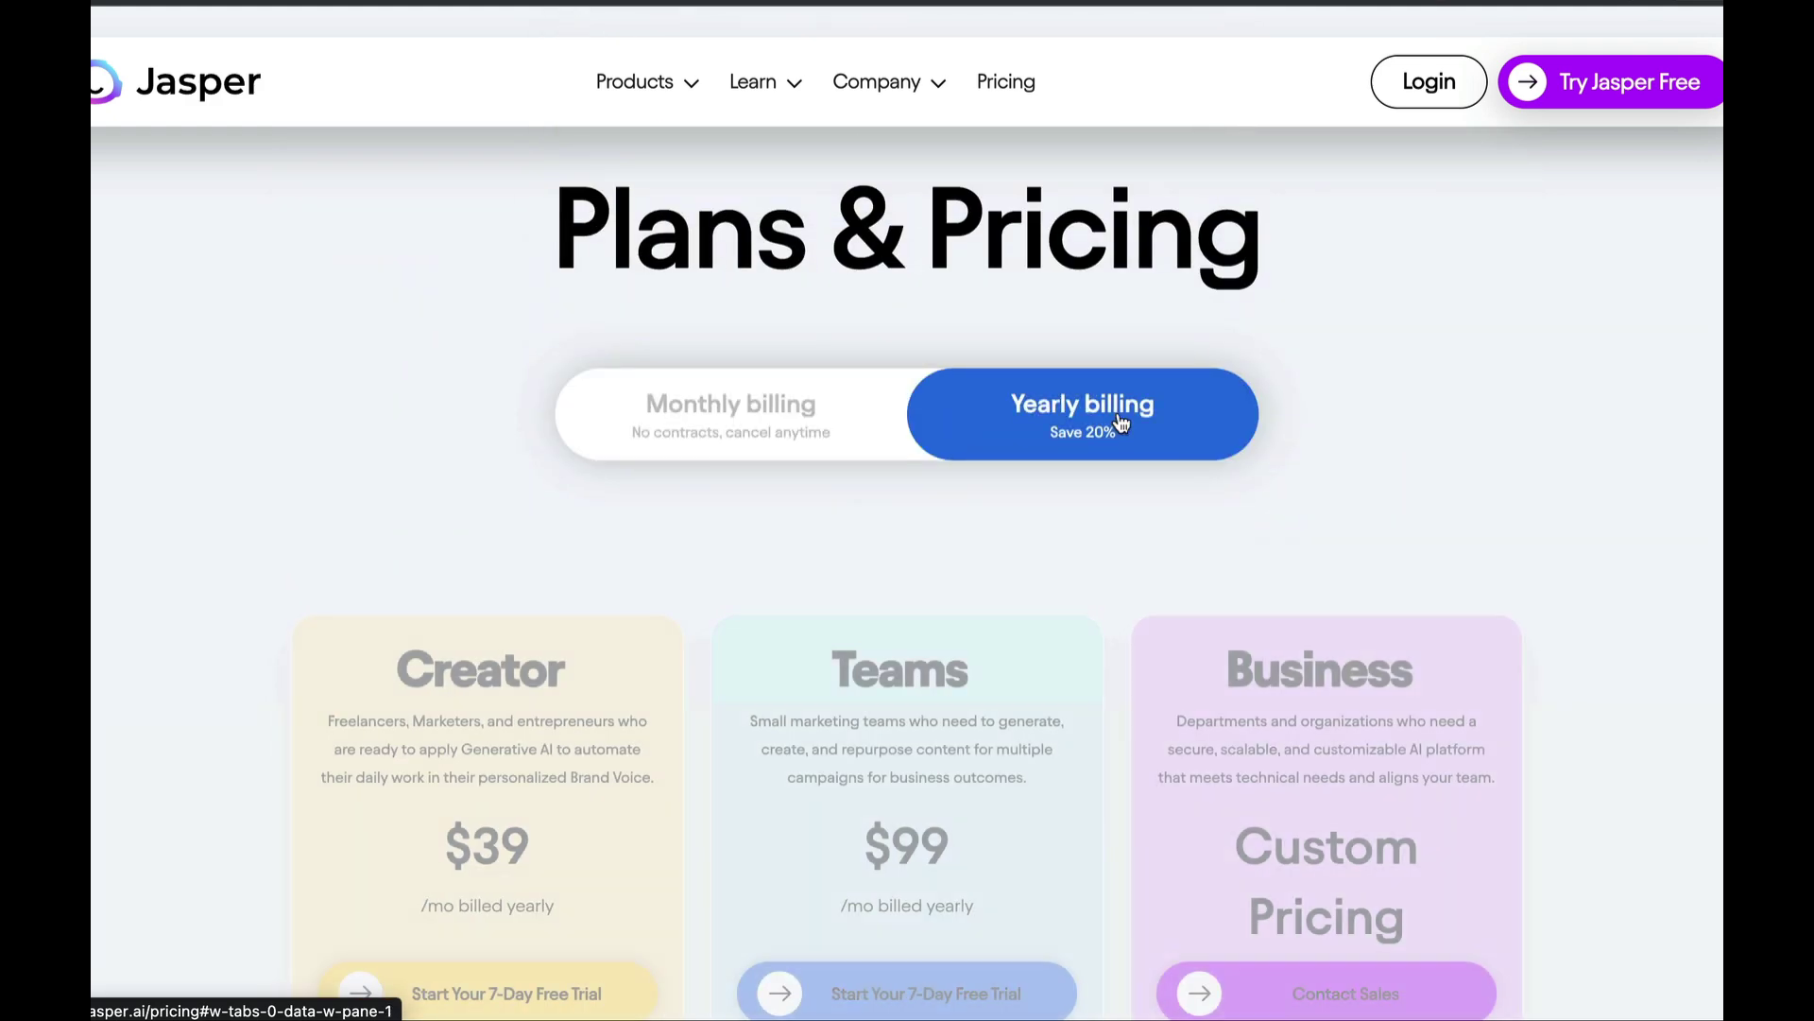
scroll(1375, 443, "down", 2)
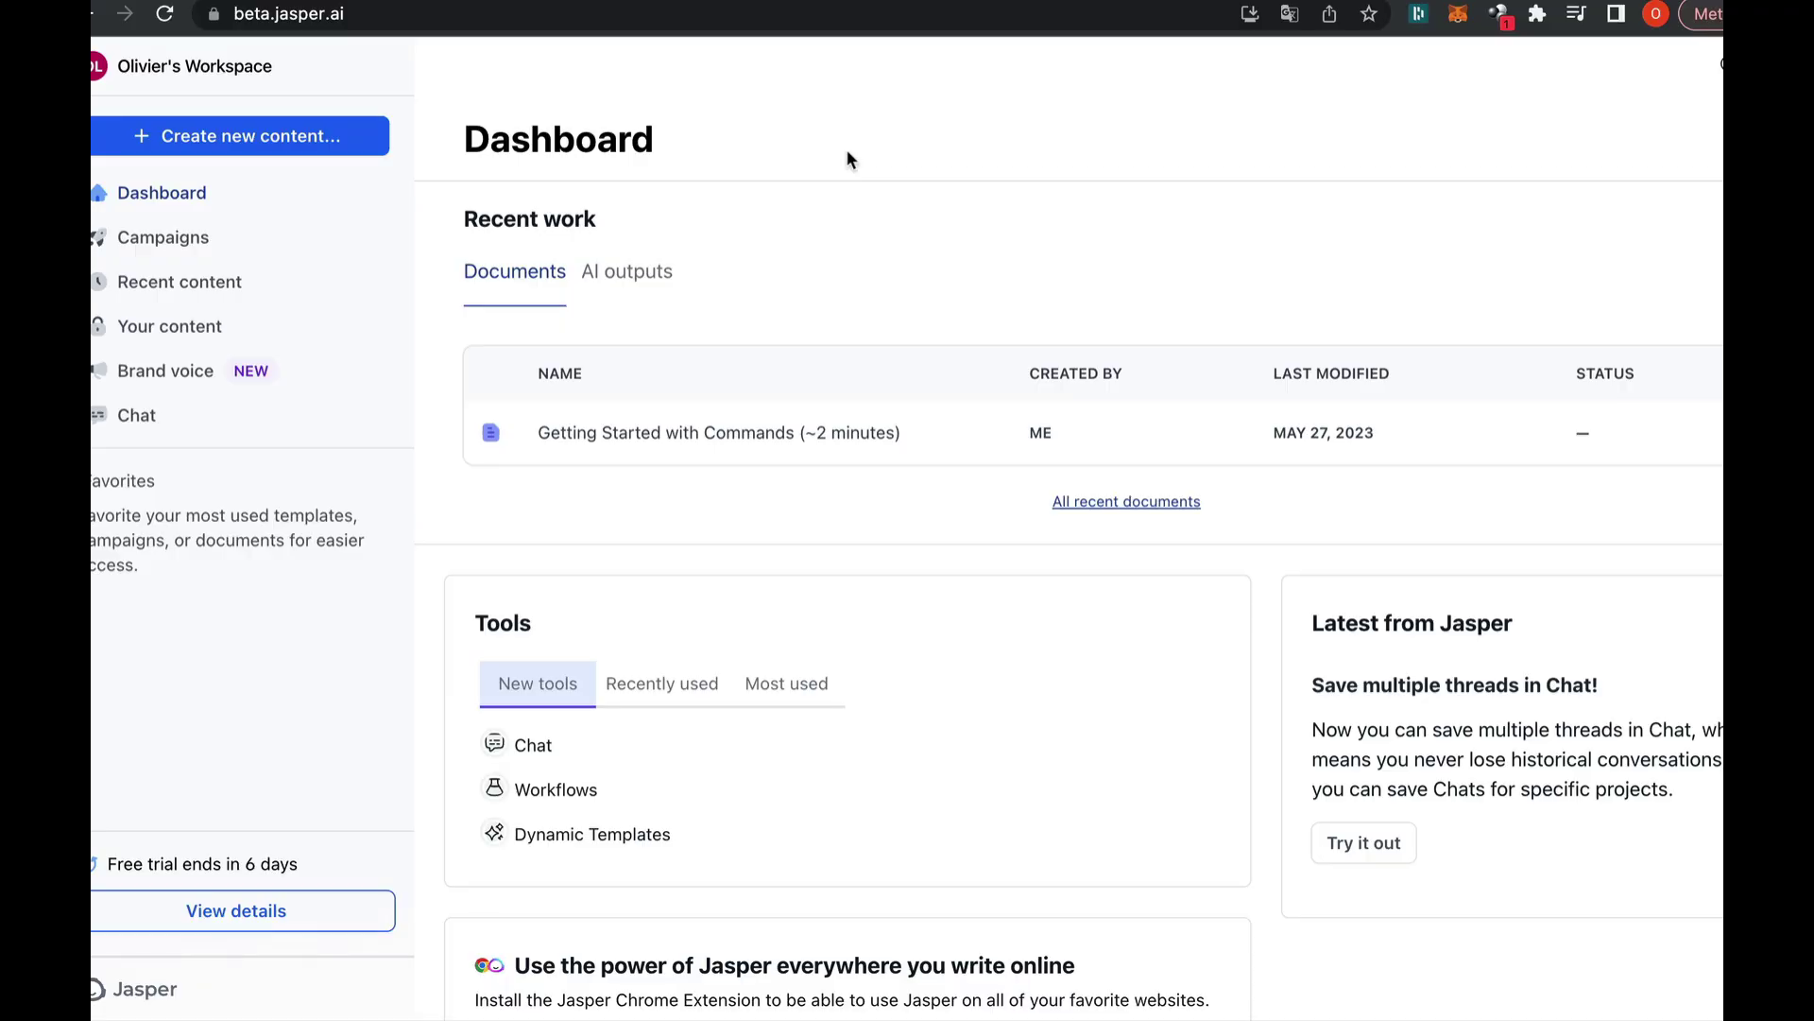
Step: Go to the Brand voice section from the sidebar to view its Voices list
left_click(207, 381)
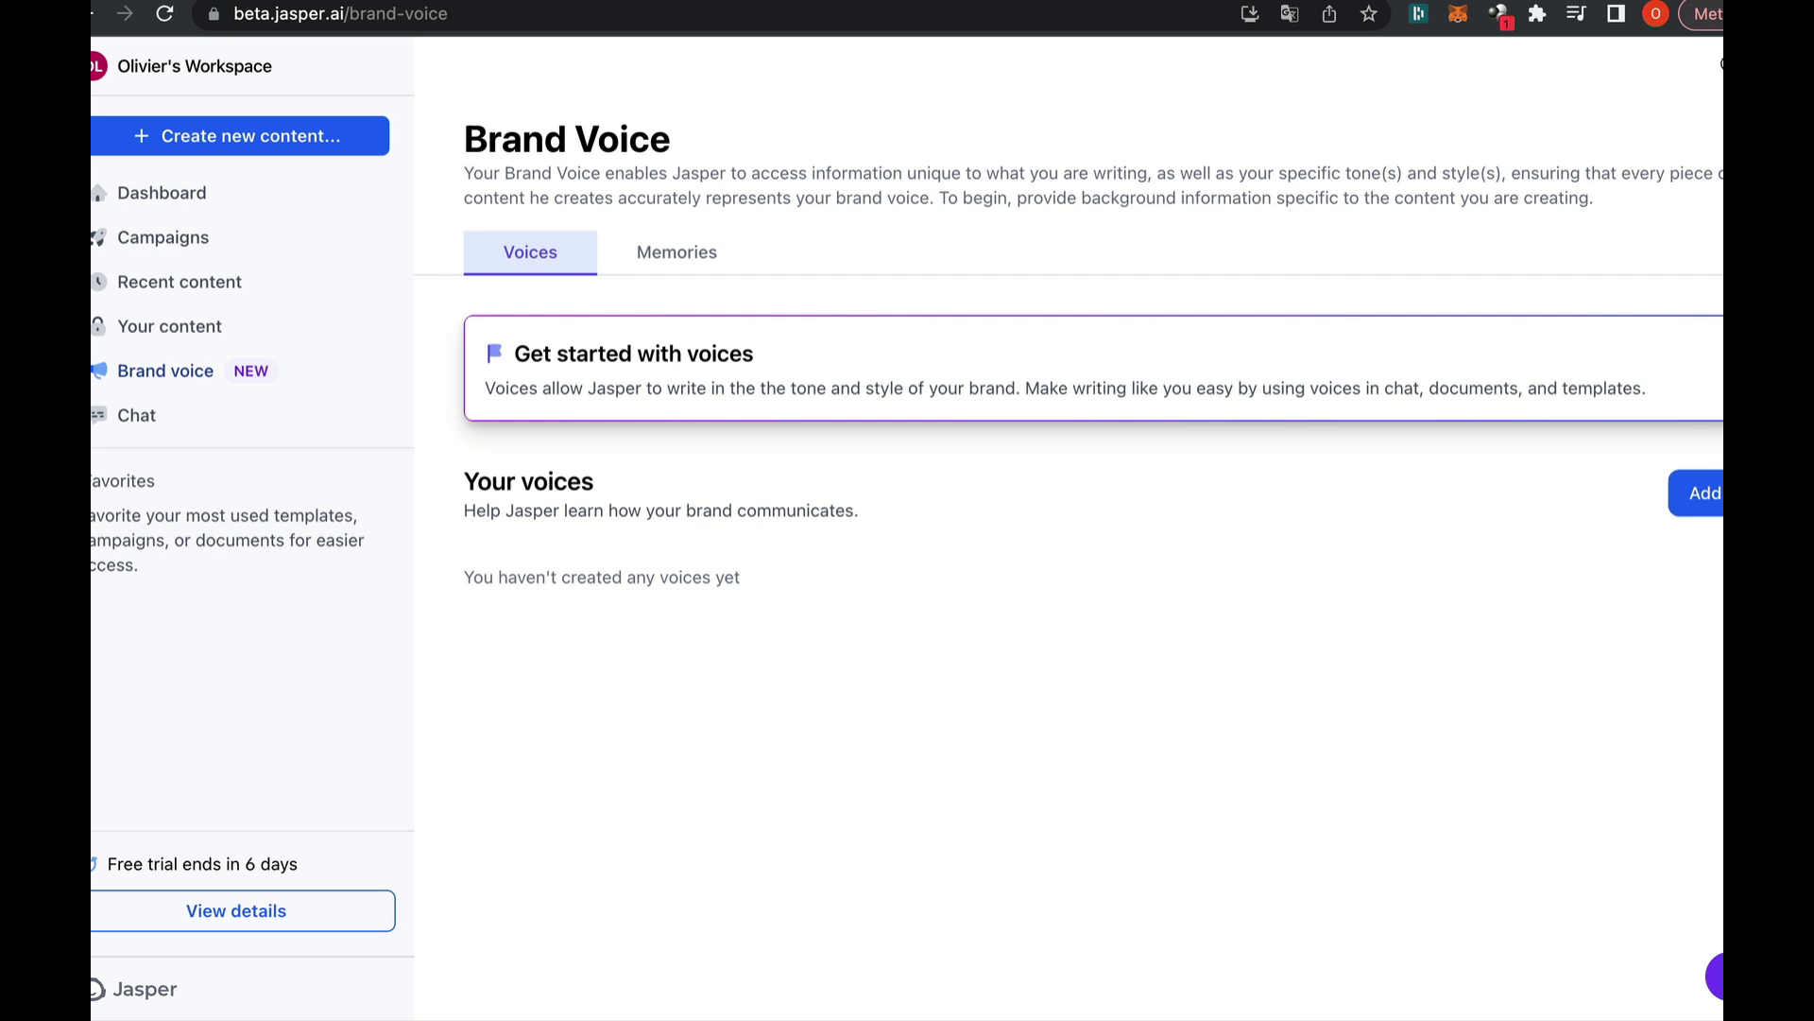
Step: Start a new brand voice learned from the aipowerlab.io website URL
left_click(1701, 492)
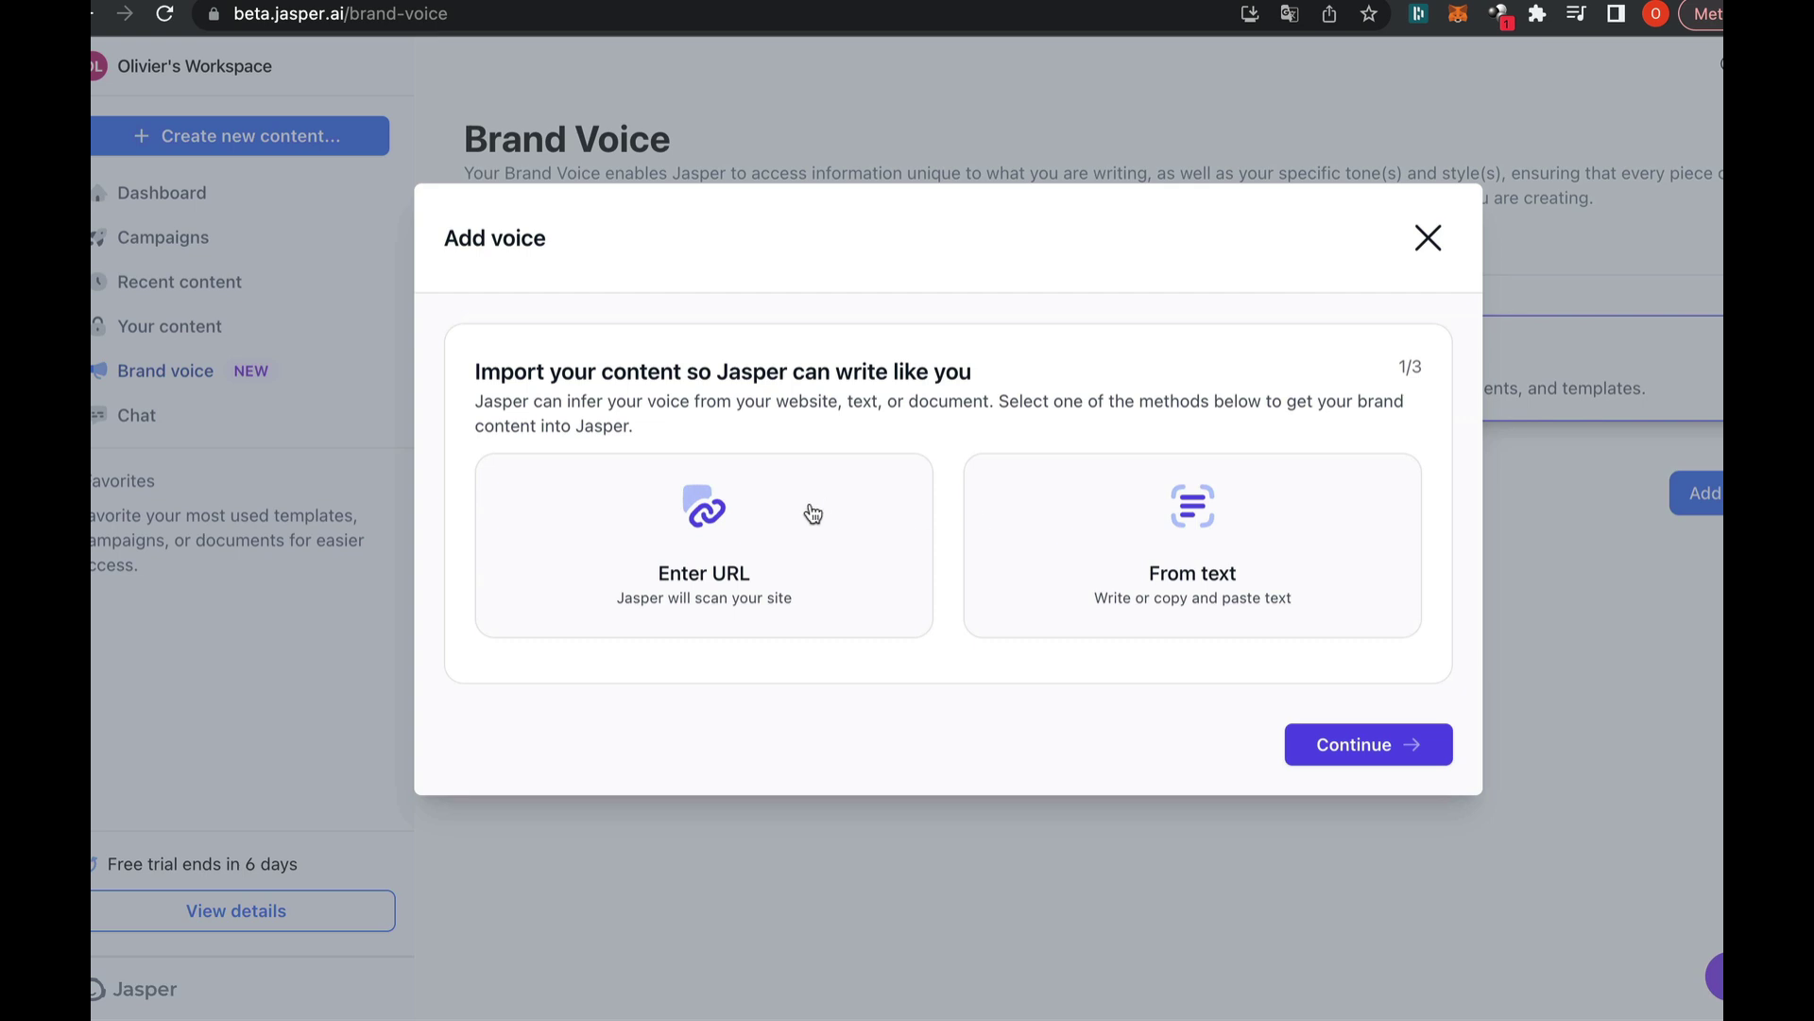
left_click(813, 513)
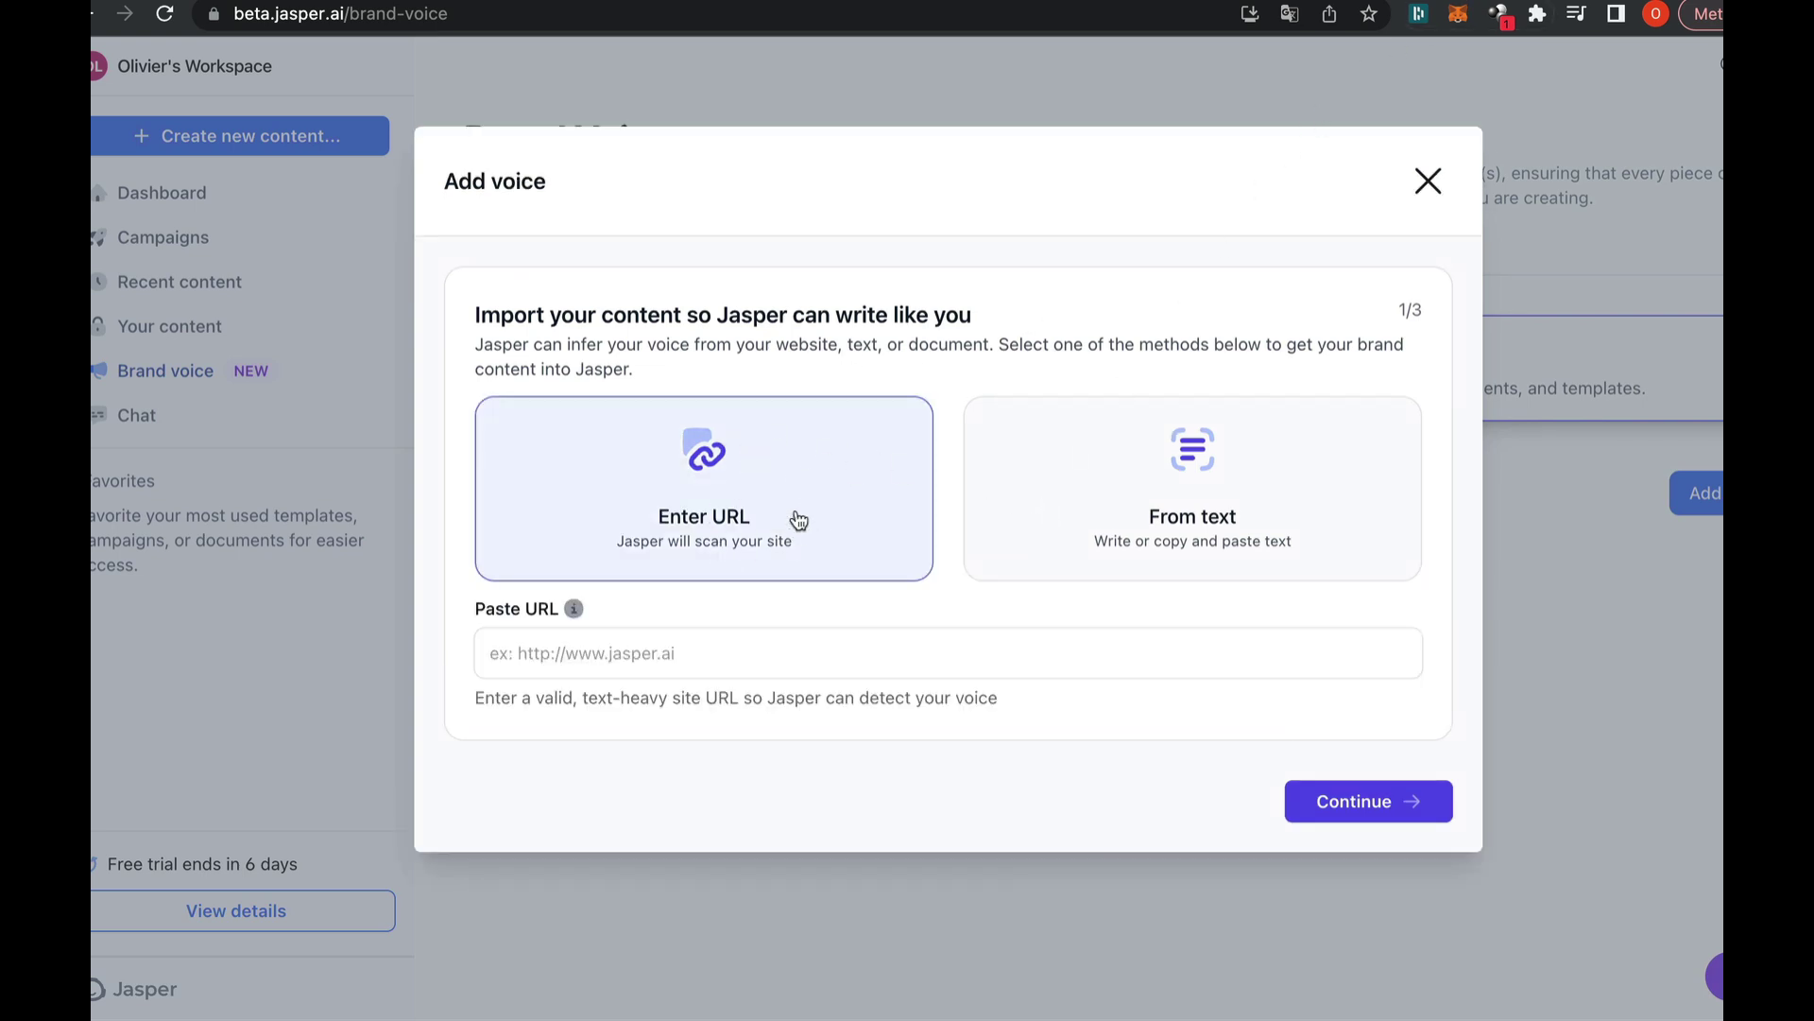
left_click(746, 639)
type("https://aipowerlab.io/")
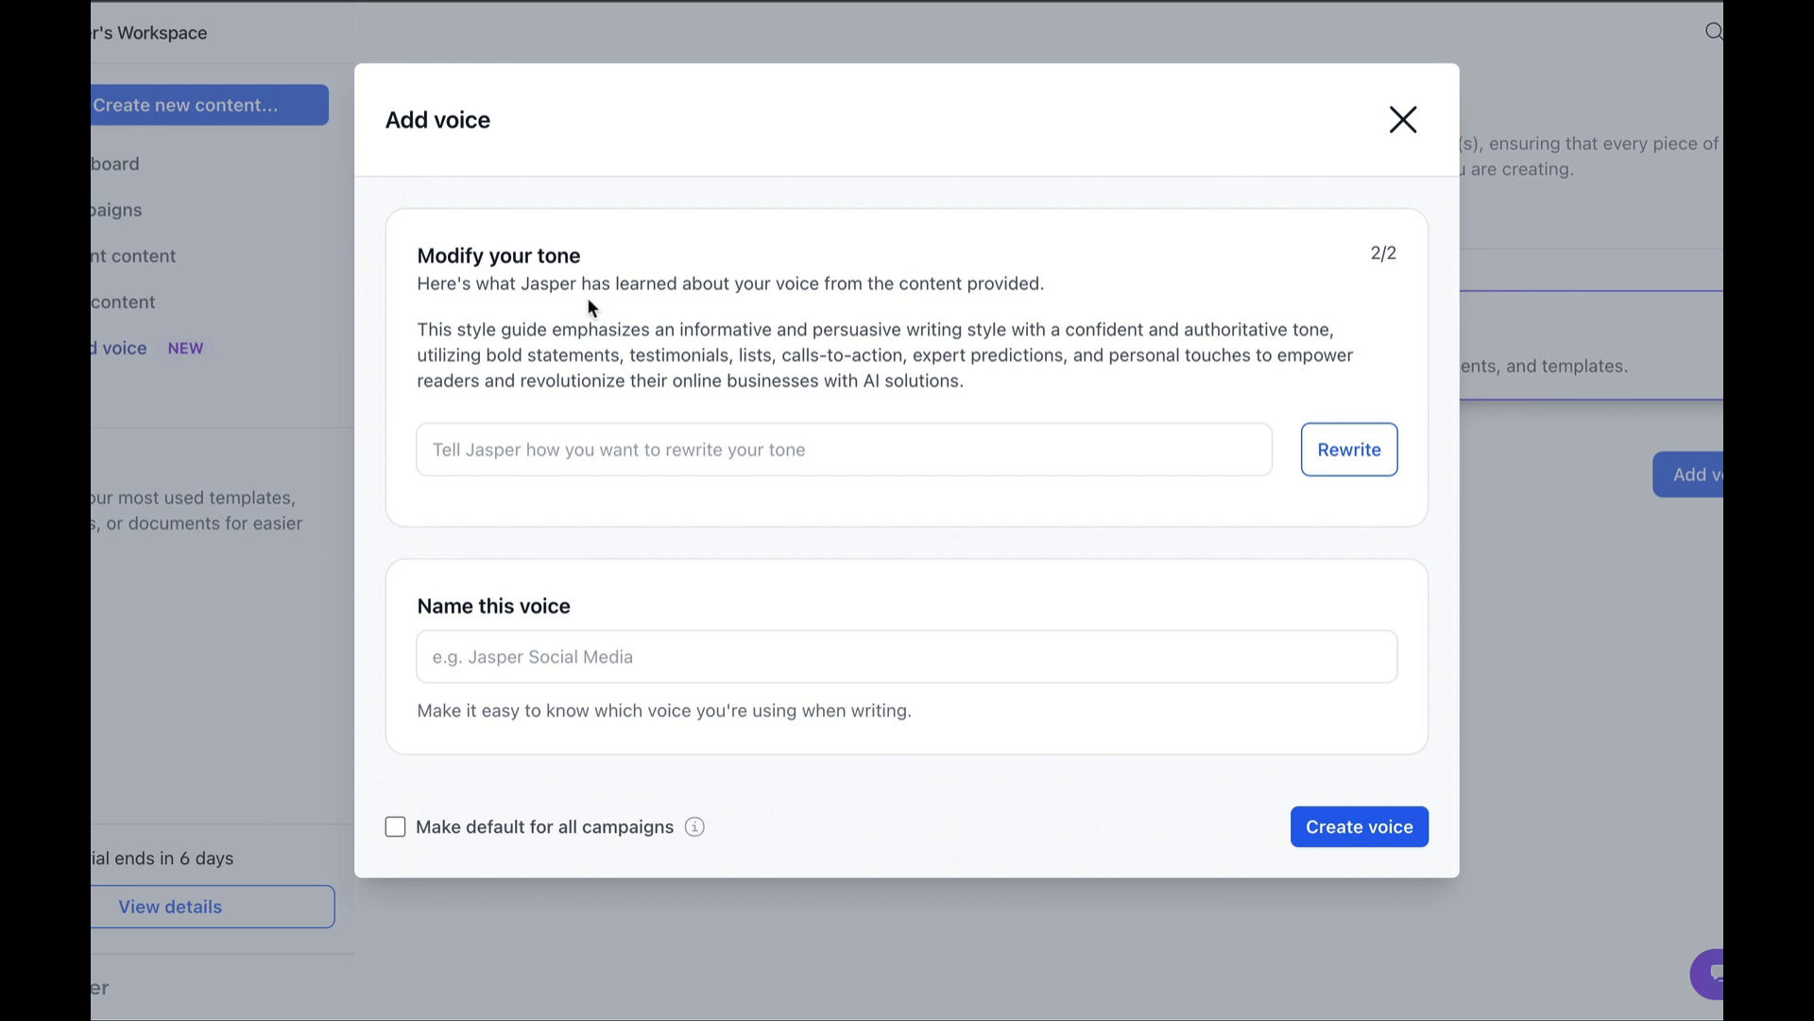
left_click_drag(414, 326, 983, 404)
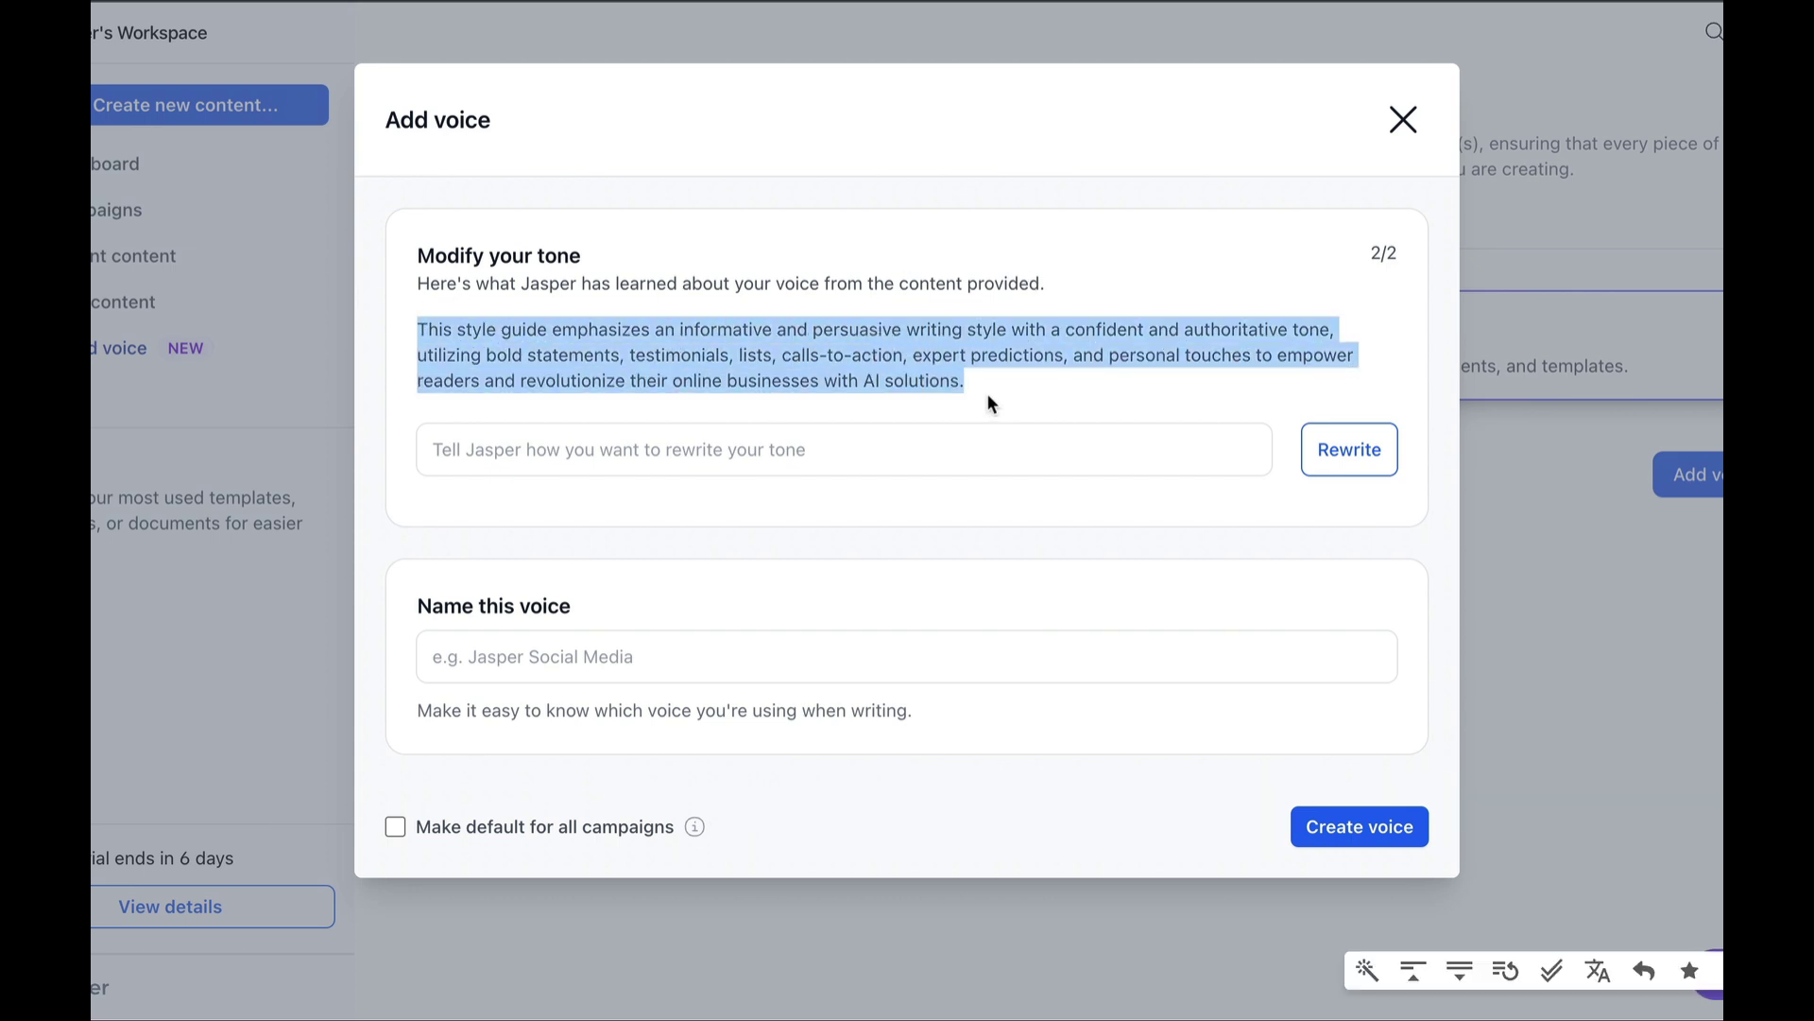
Step: Name the voice 'AI Power Lab', make it the default, and create it
left_click(661, 656)
type("AI POwer Lab")
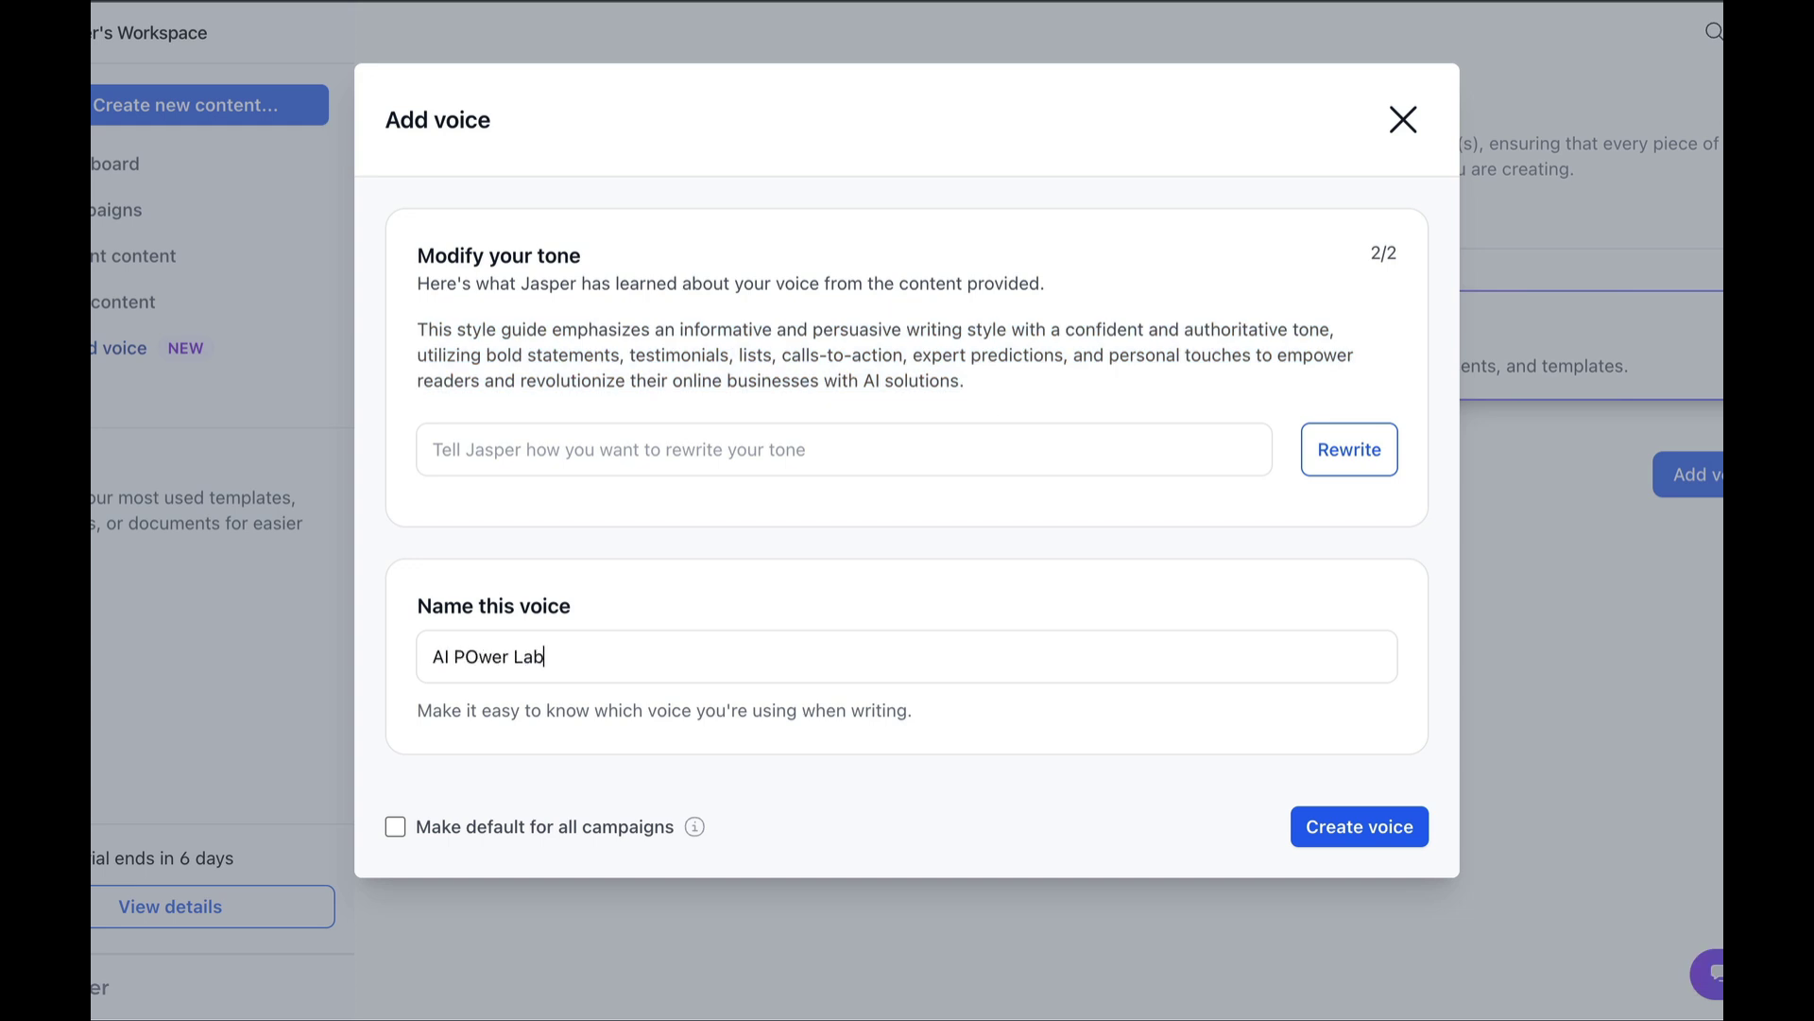
left_click(480, 656)
key("BackSpace")
type("o")
left_click(395, 827)
left_click(1386, 826)
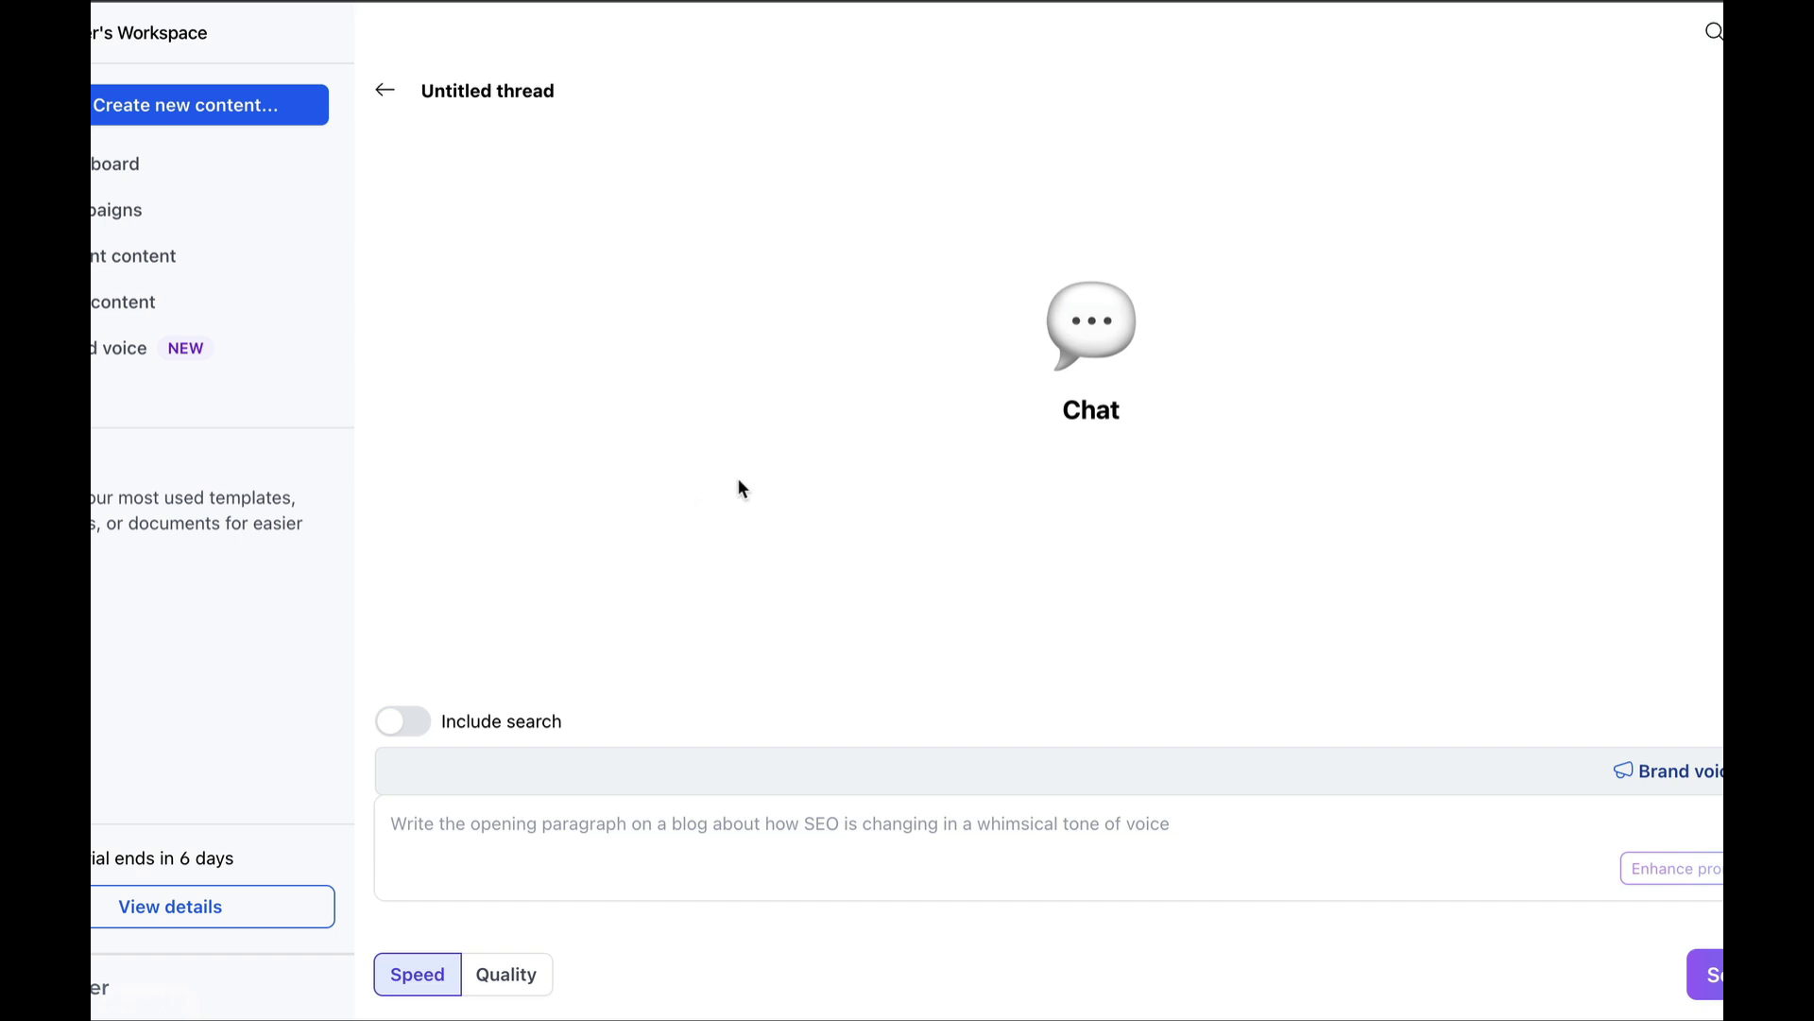
Step: Set the chat to Quality mode with web search included and location access allowed
left_click(542, 821)
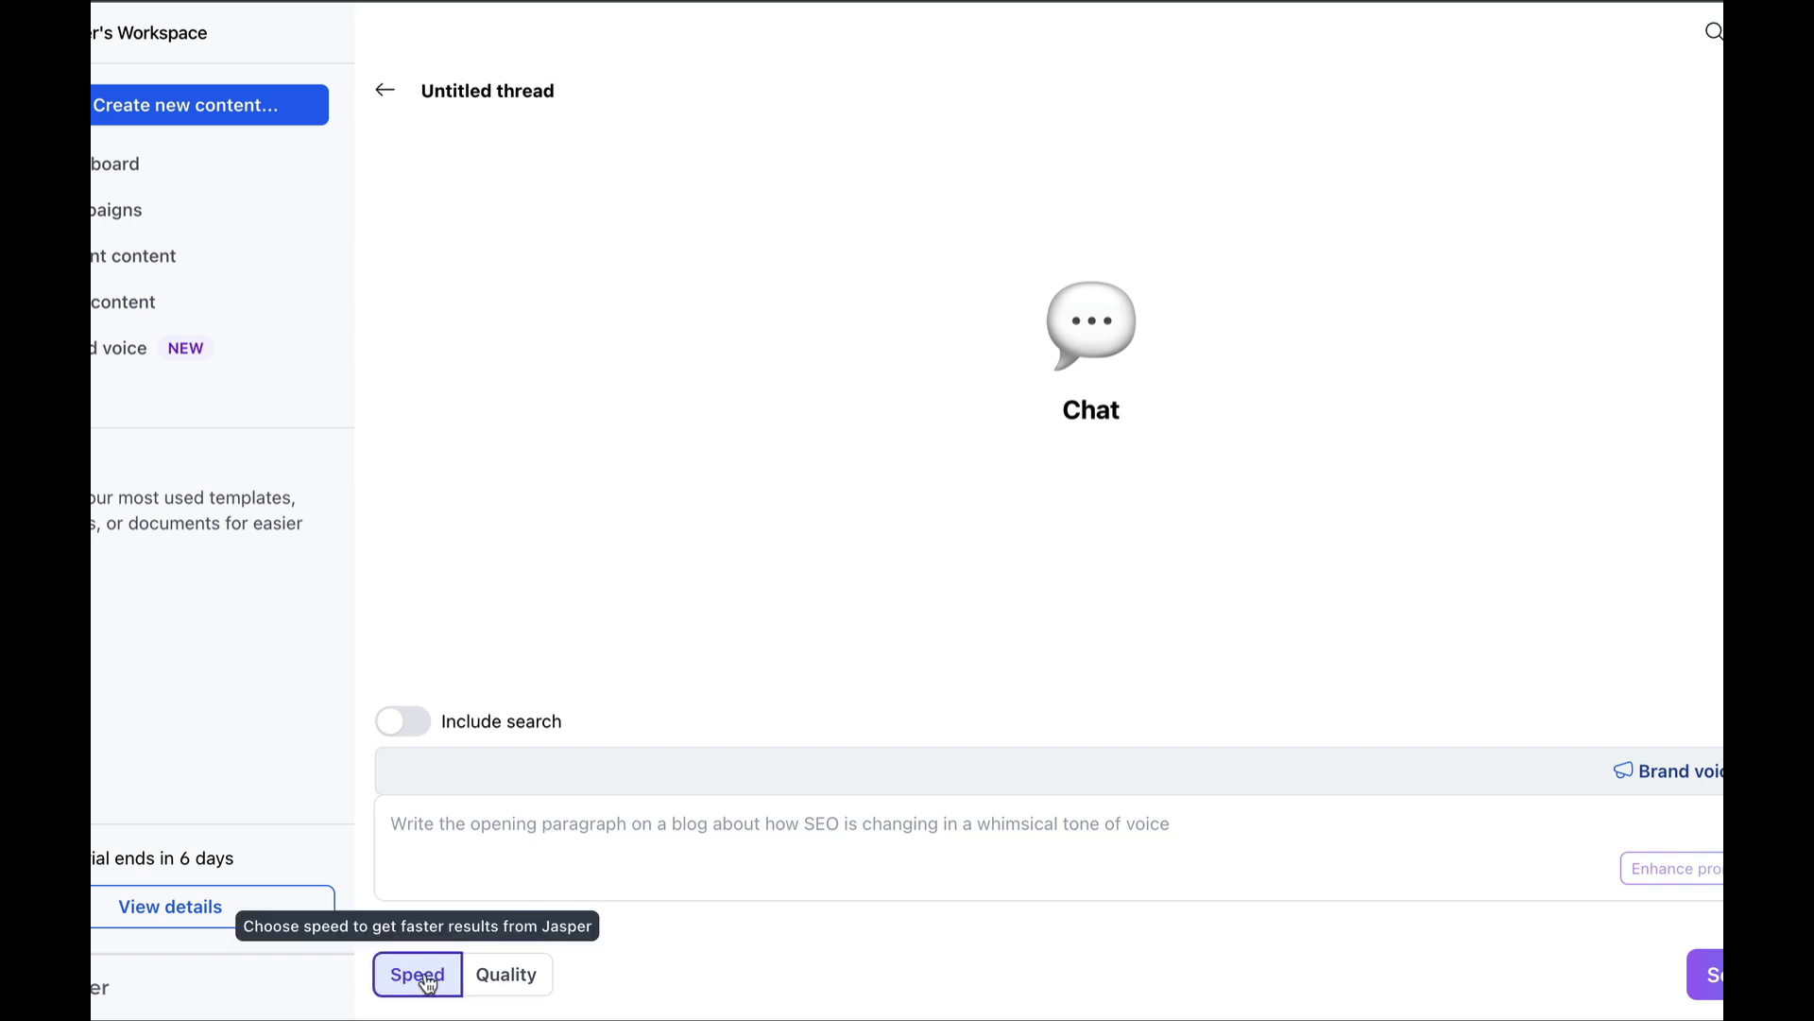
left_click(532, 972)
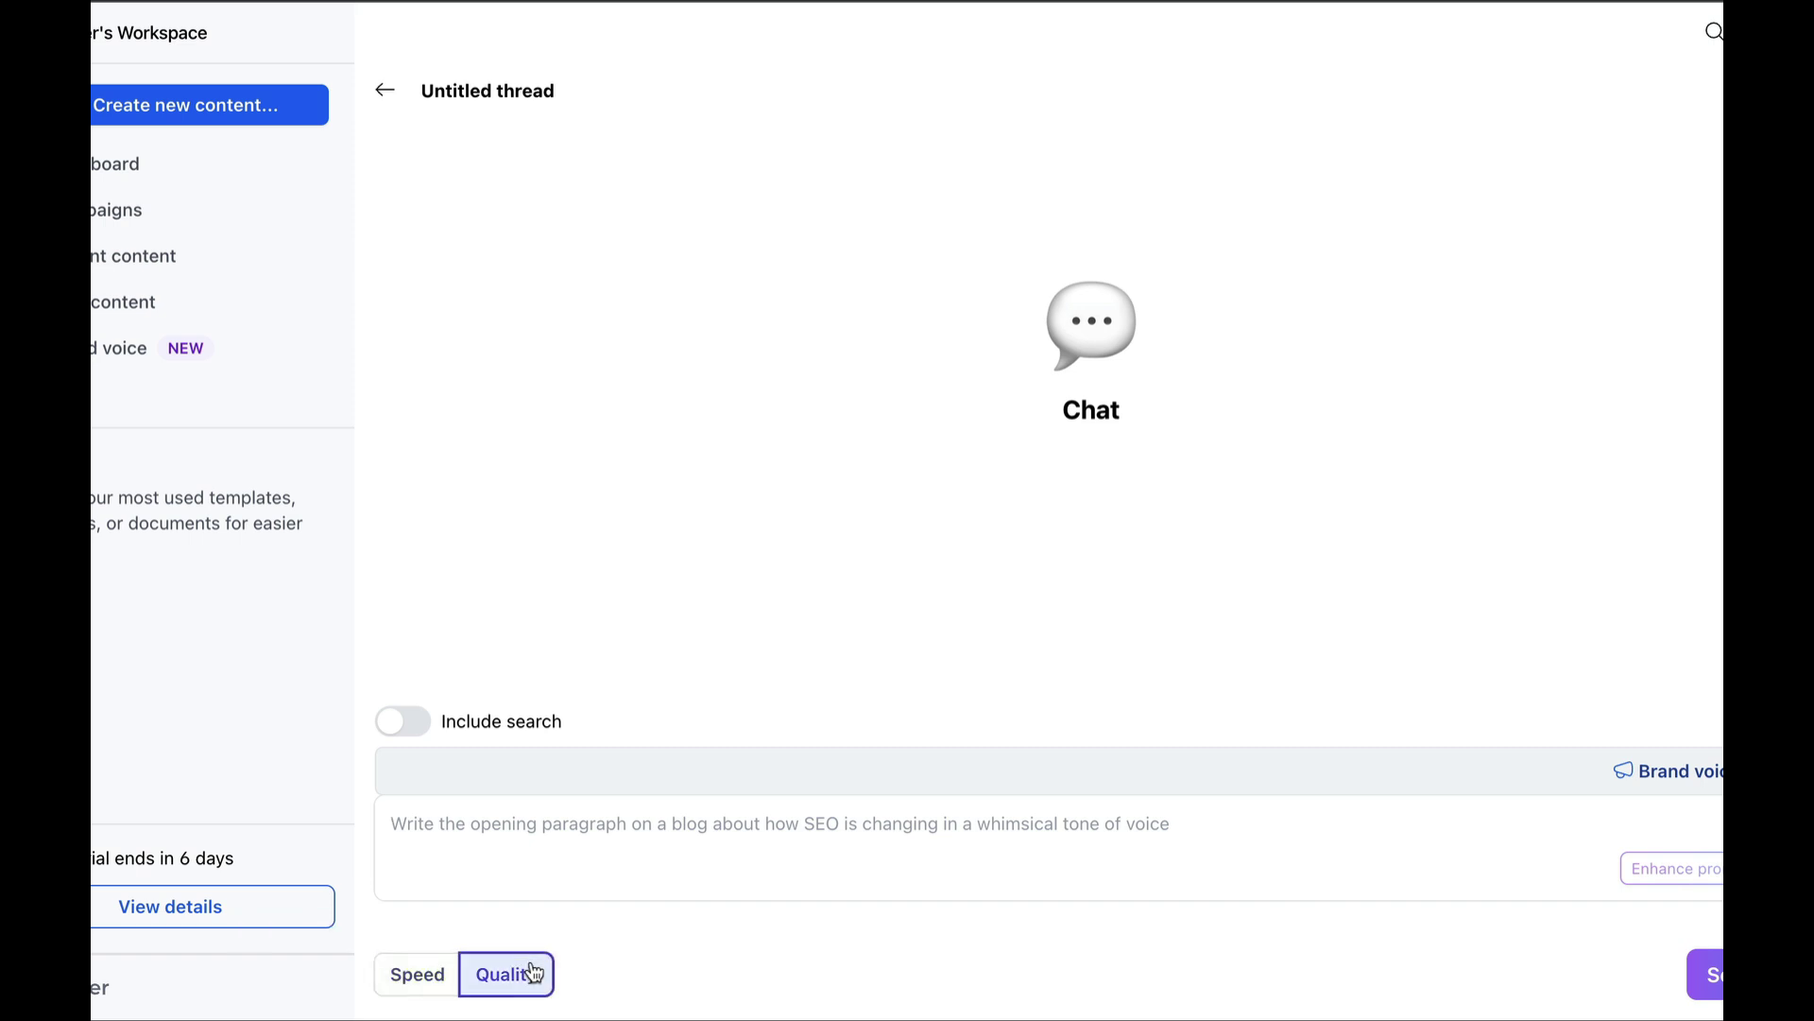
left_click(400, 726)
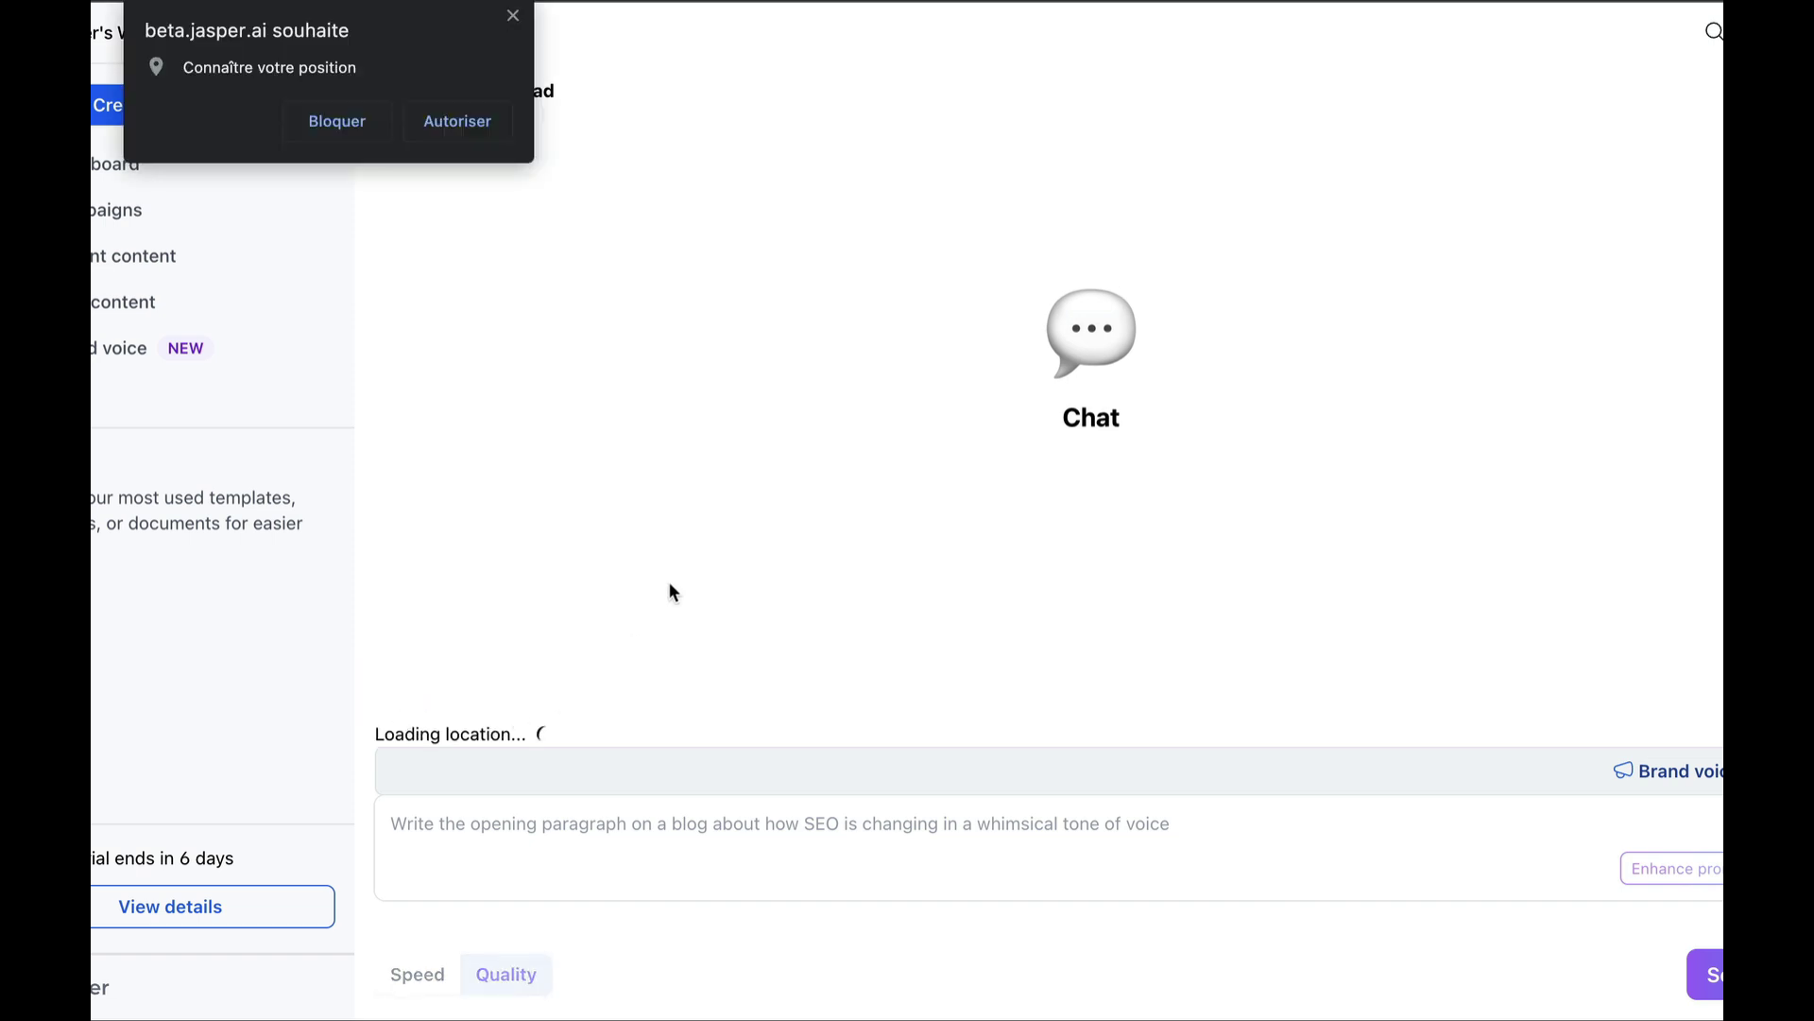
left_click(472, 121)
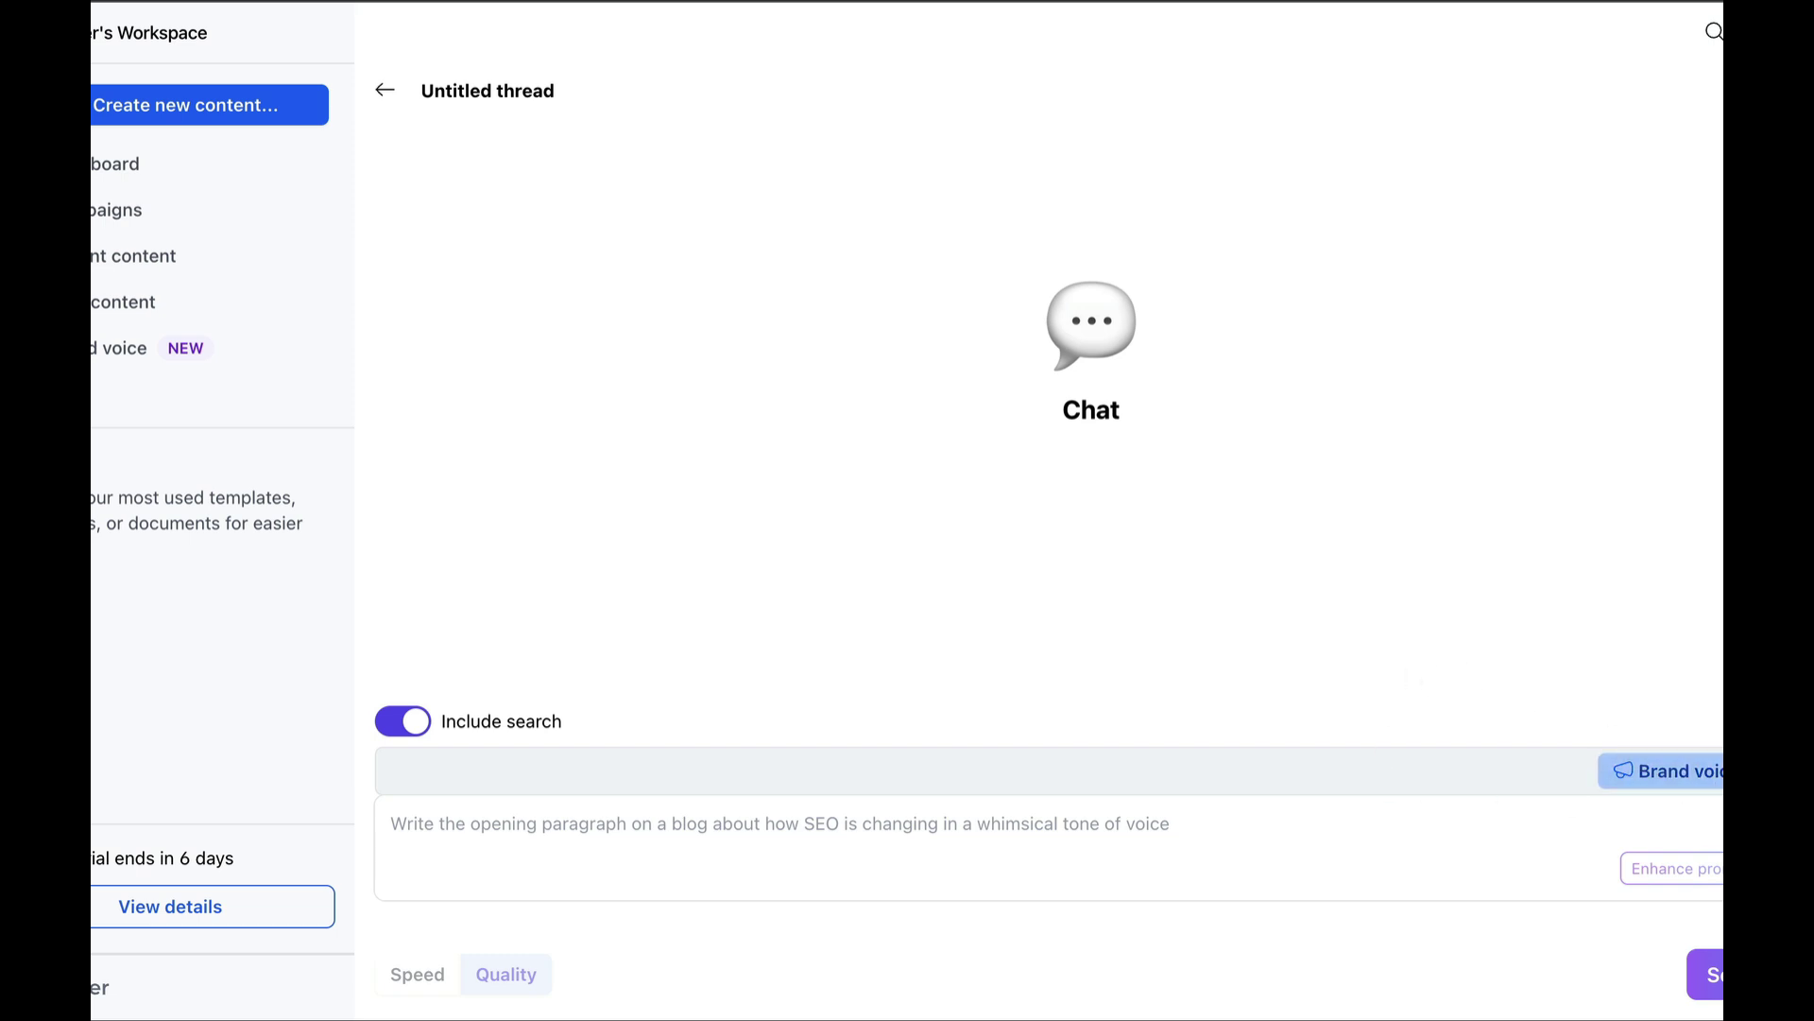
Step: Apply the AI Power Lab brand voice to the chat
left_click(1649, 770)
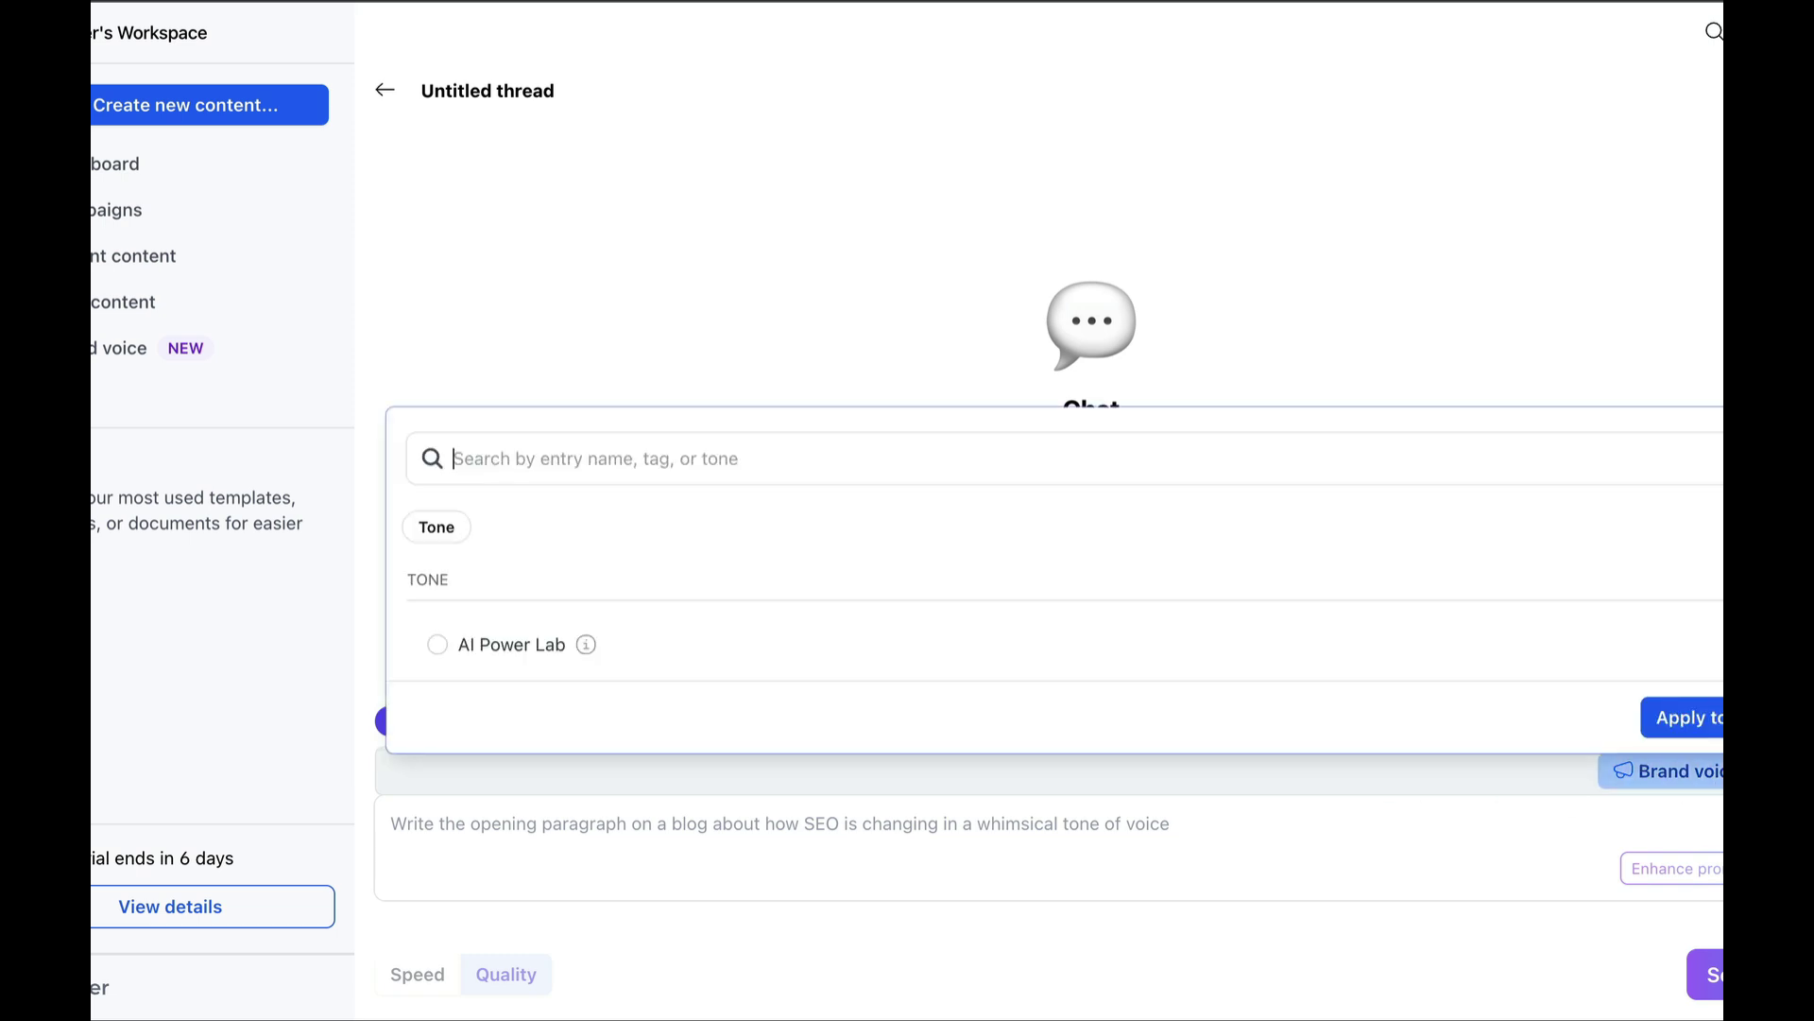
left_click(433, 643)
left_click(1671, 715)
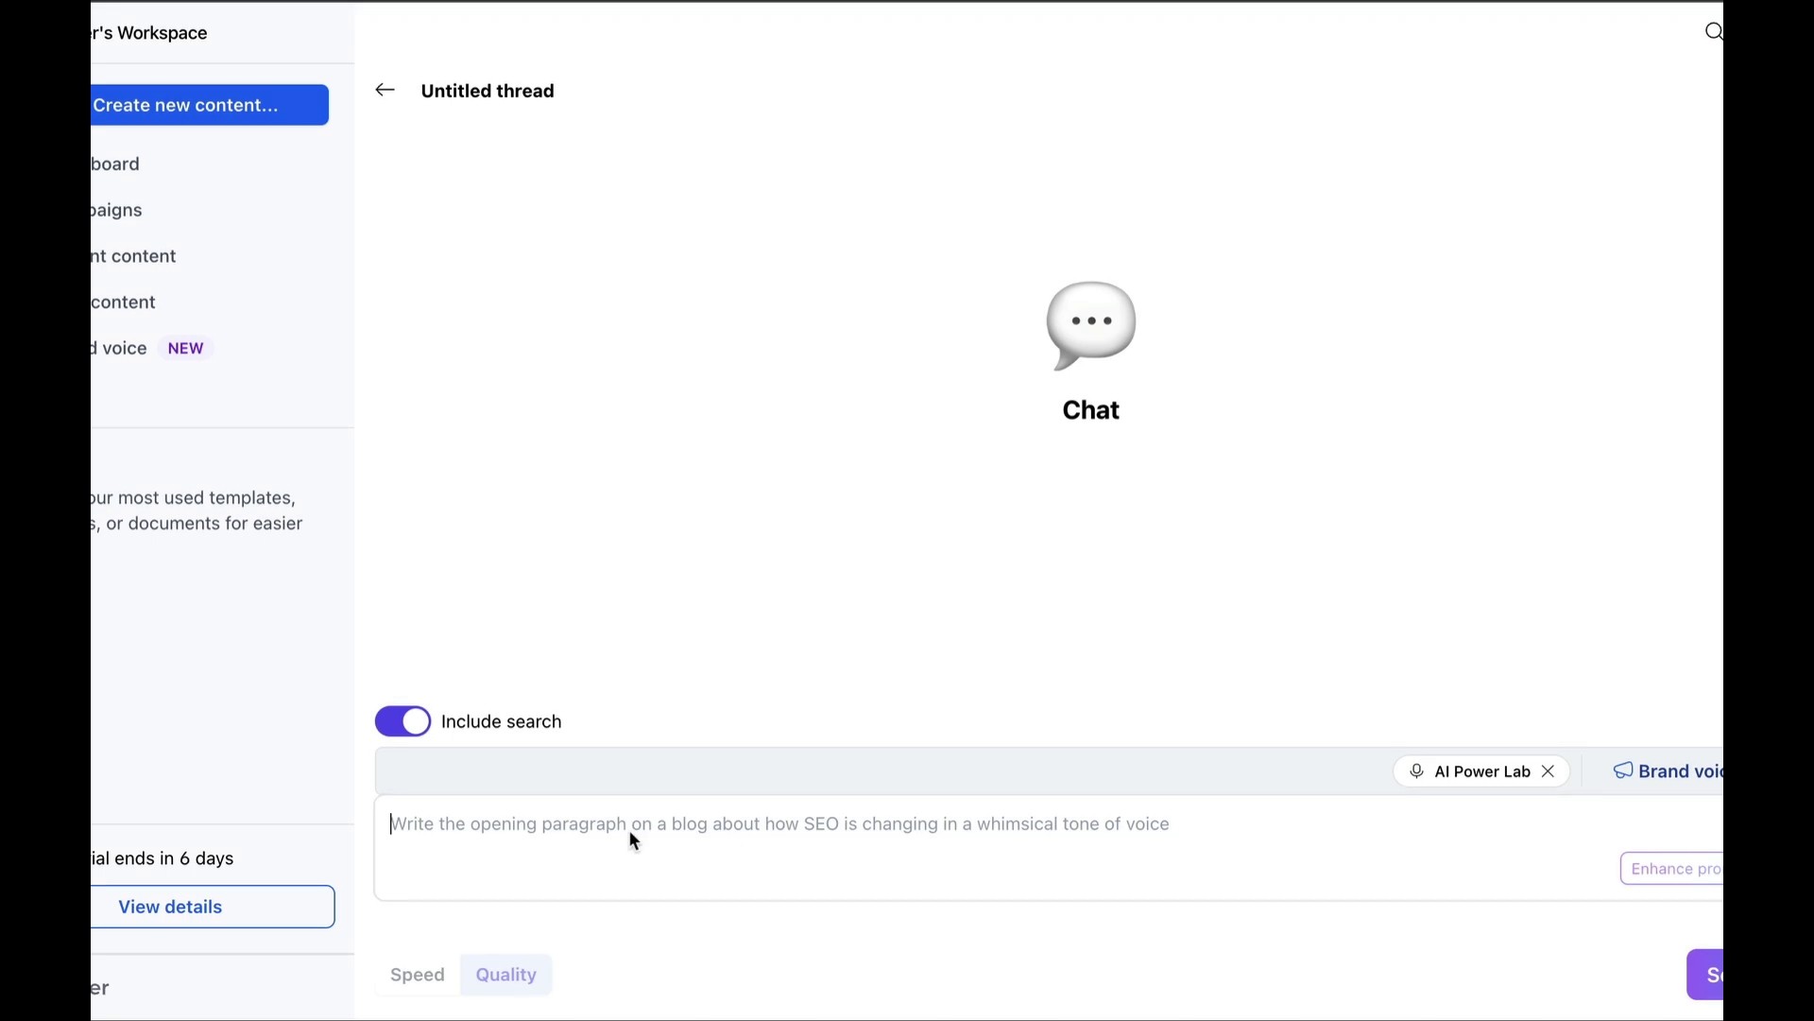
left_click(632, 837)
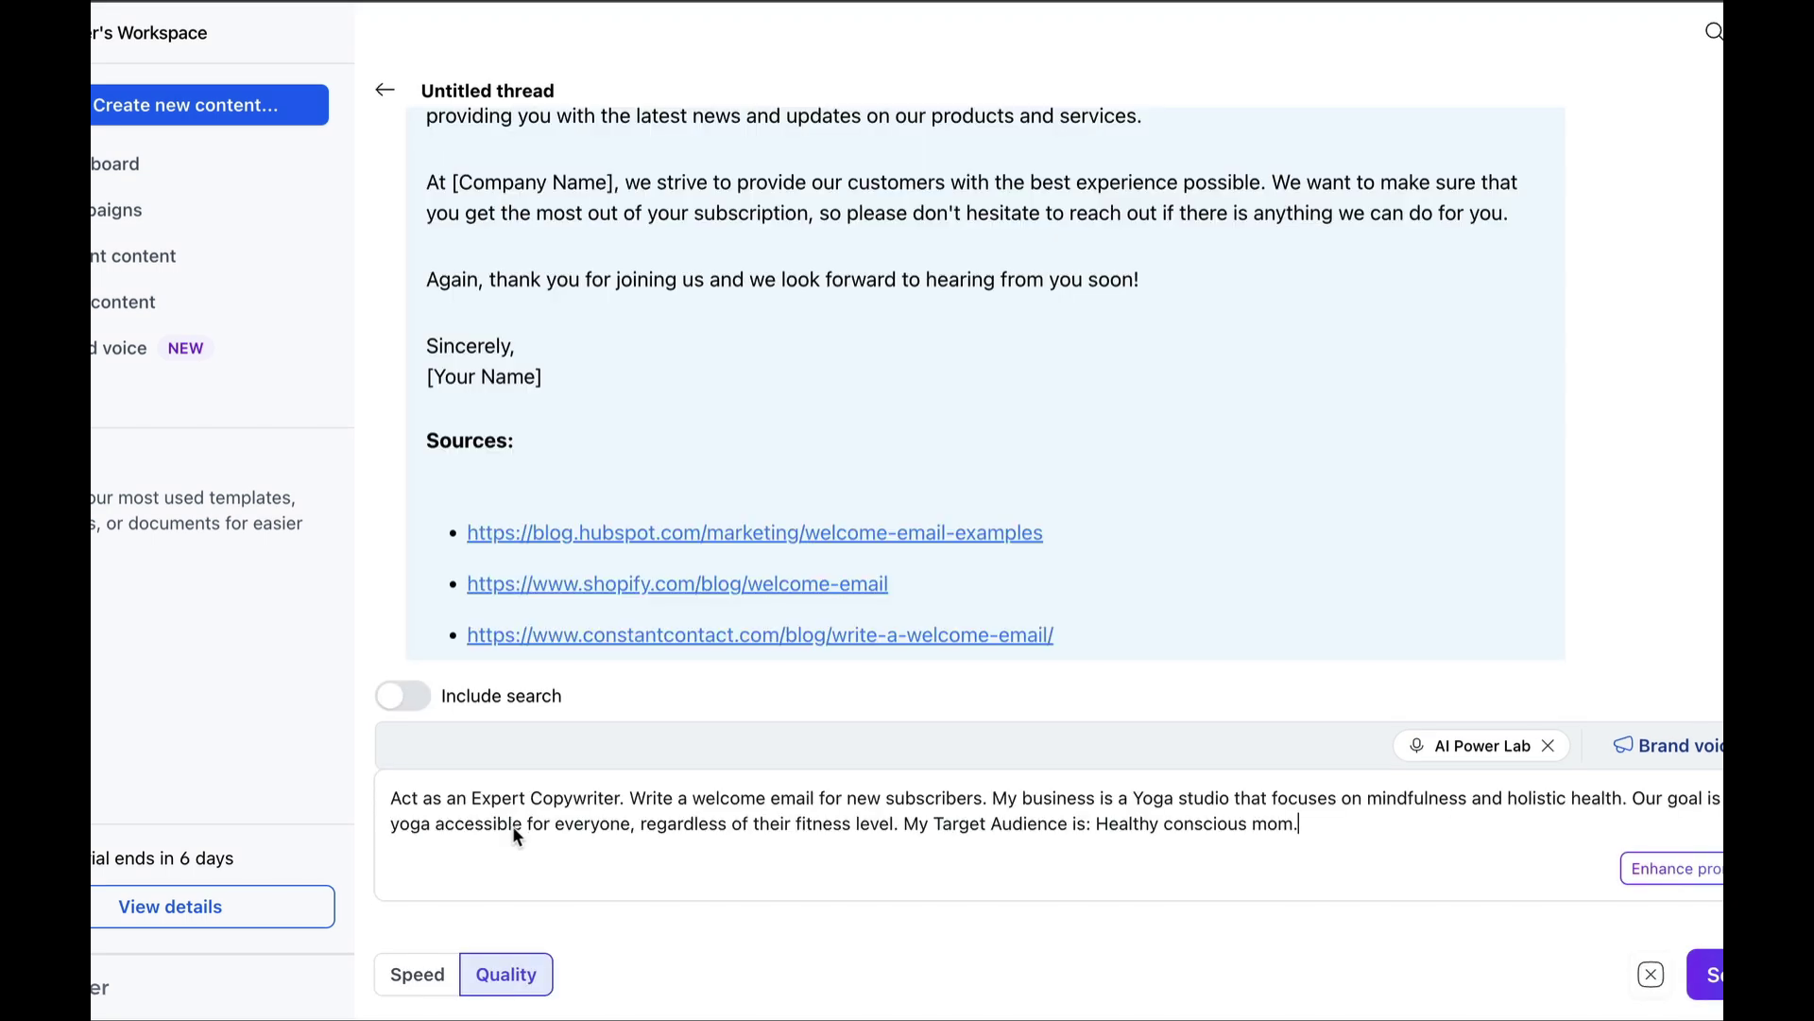
Step: Send the mindfulness yoga studio welcome-email prompt for health-conscious moms and read the reply
left_click(1706, 973)
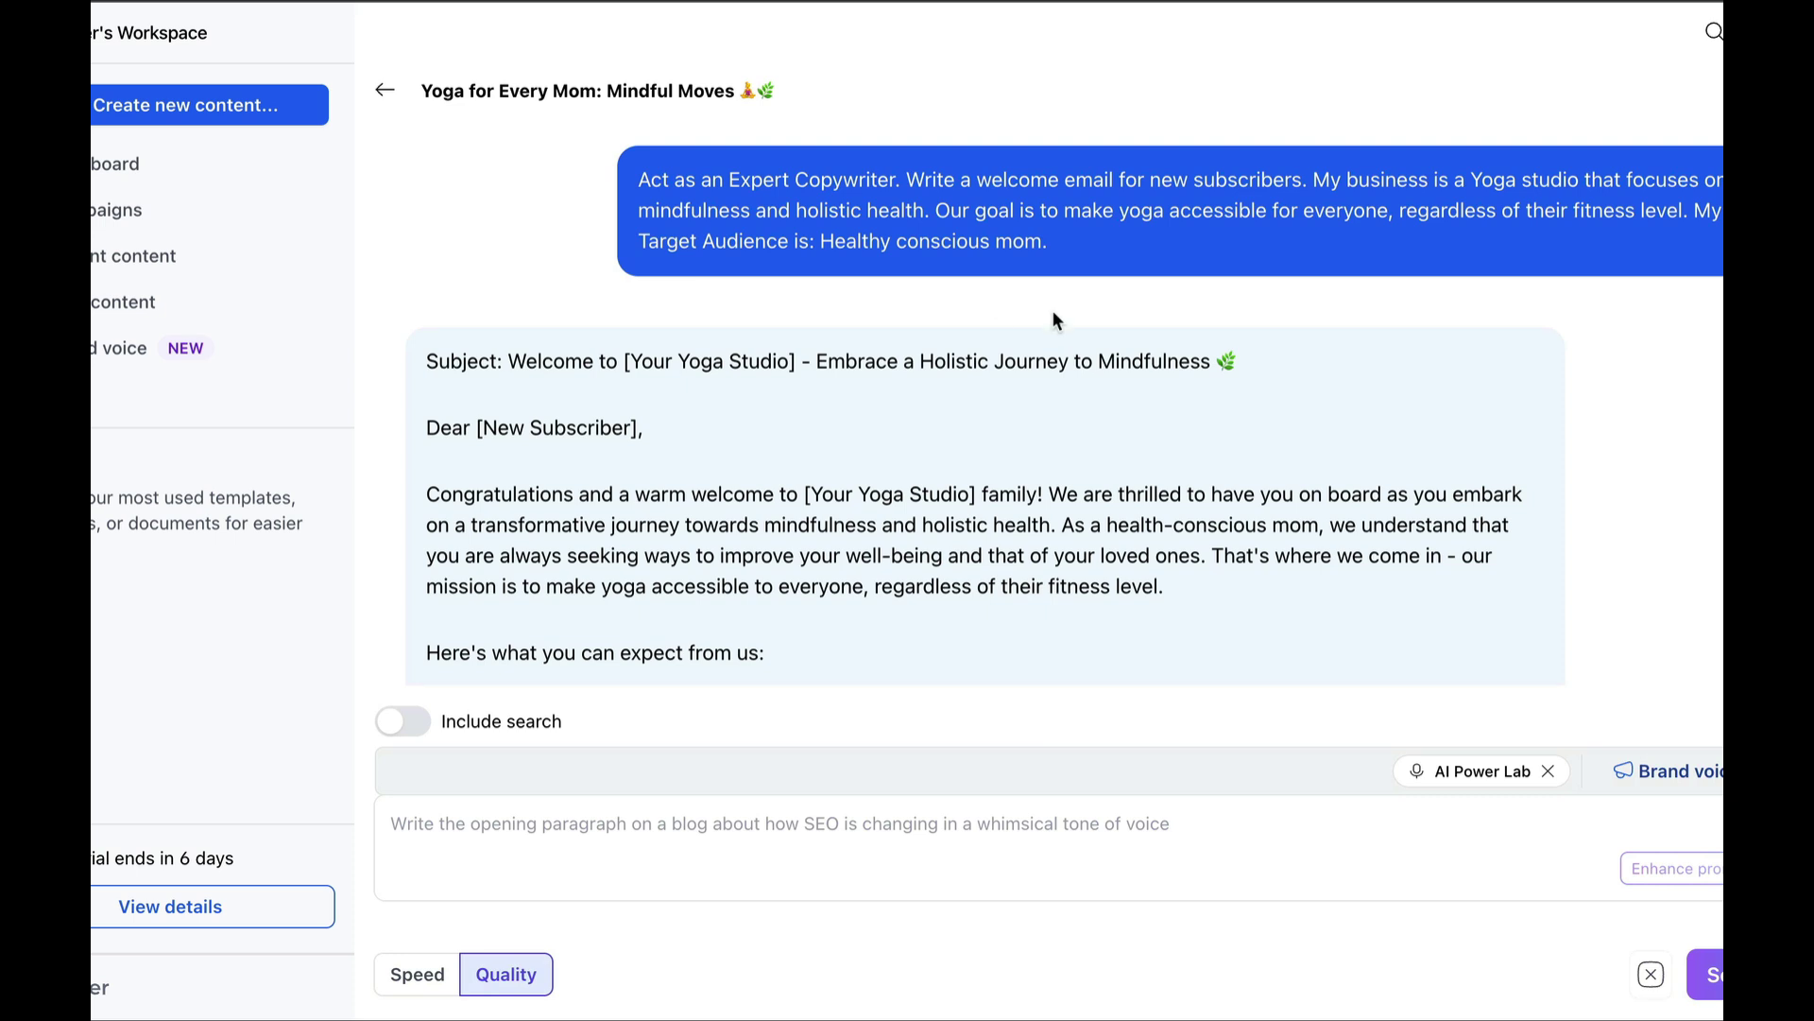
scroll(1053, 312, "down", 10)
scroll(1053, 316, "up", 8)
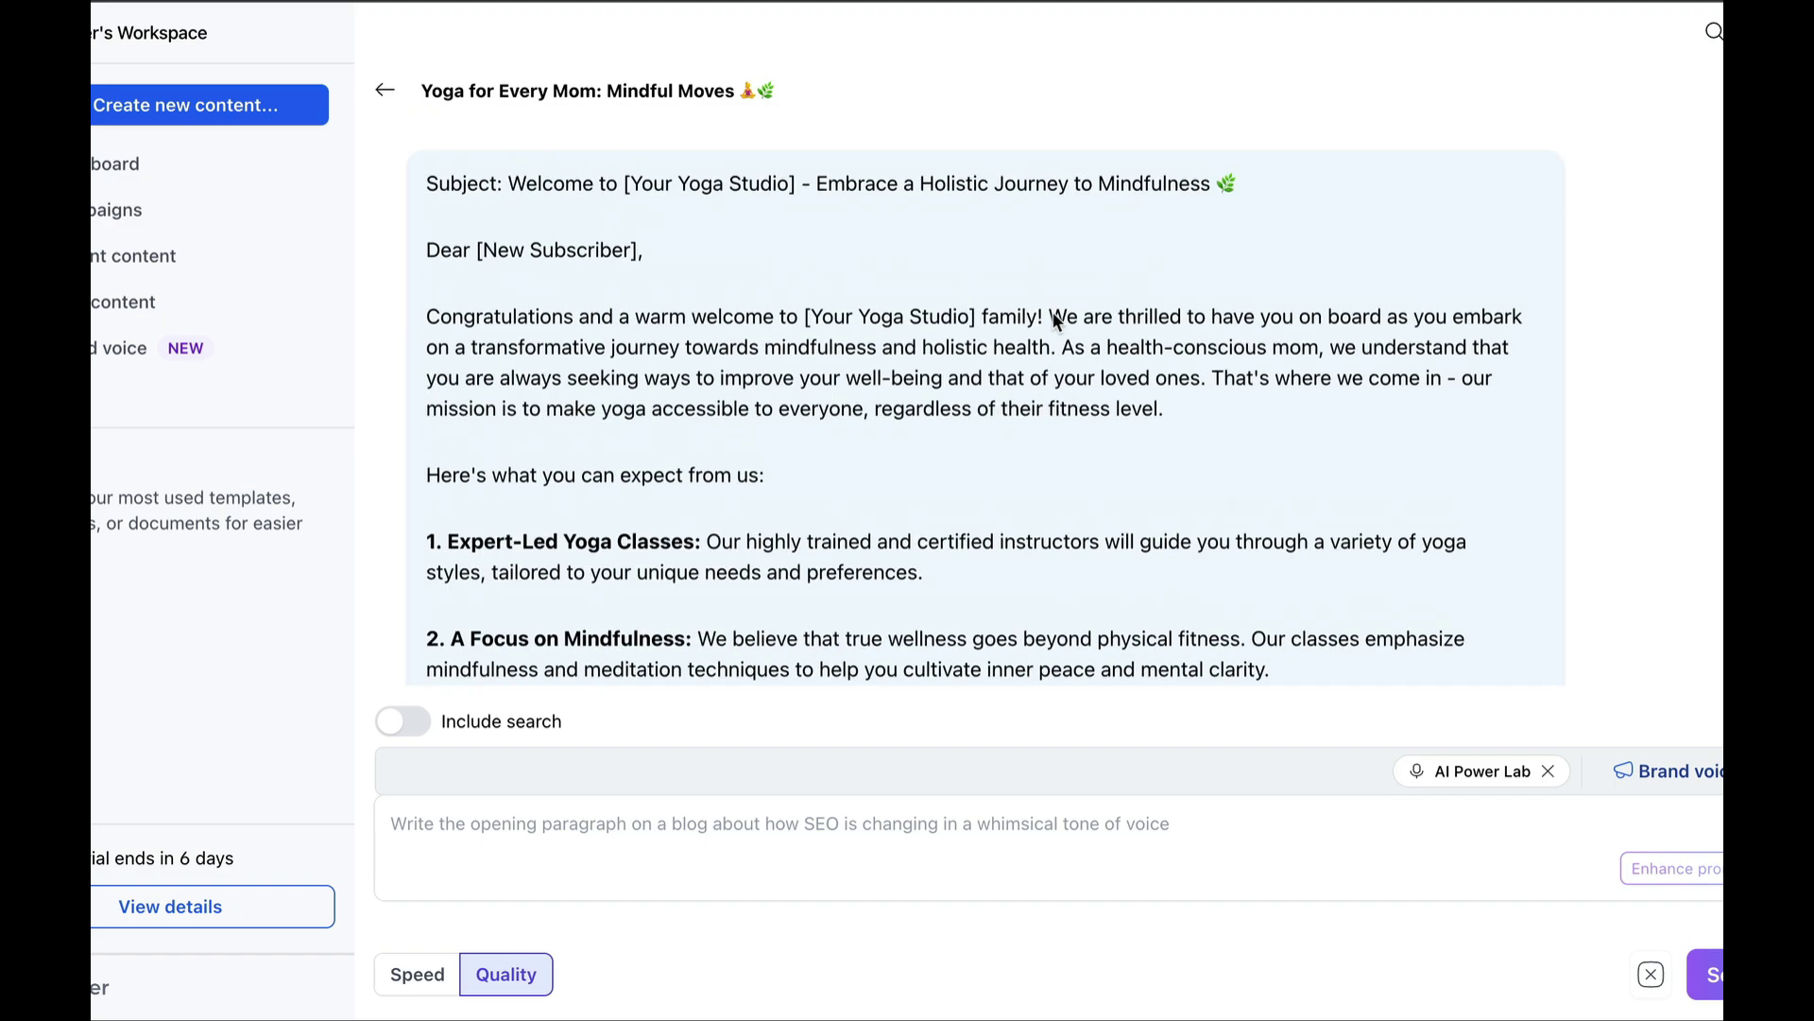
scroll(1053, 320, "down", 1)
scroll(1055, 321, "down", 10)
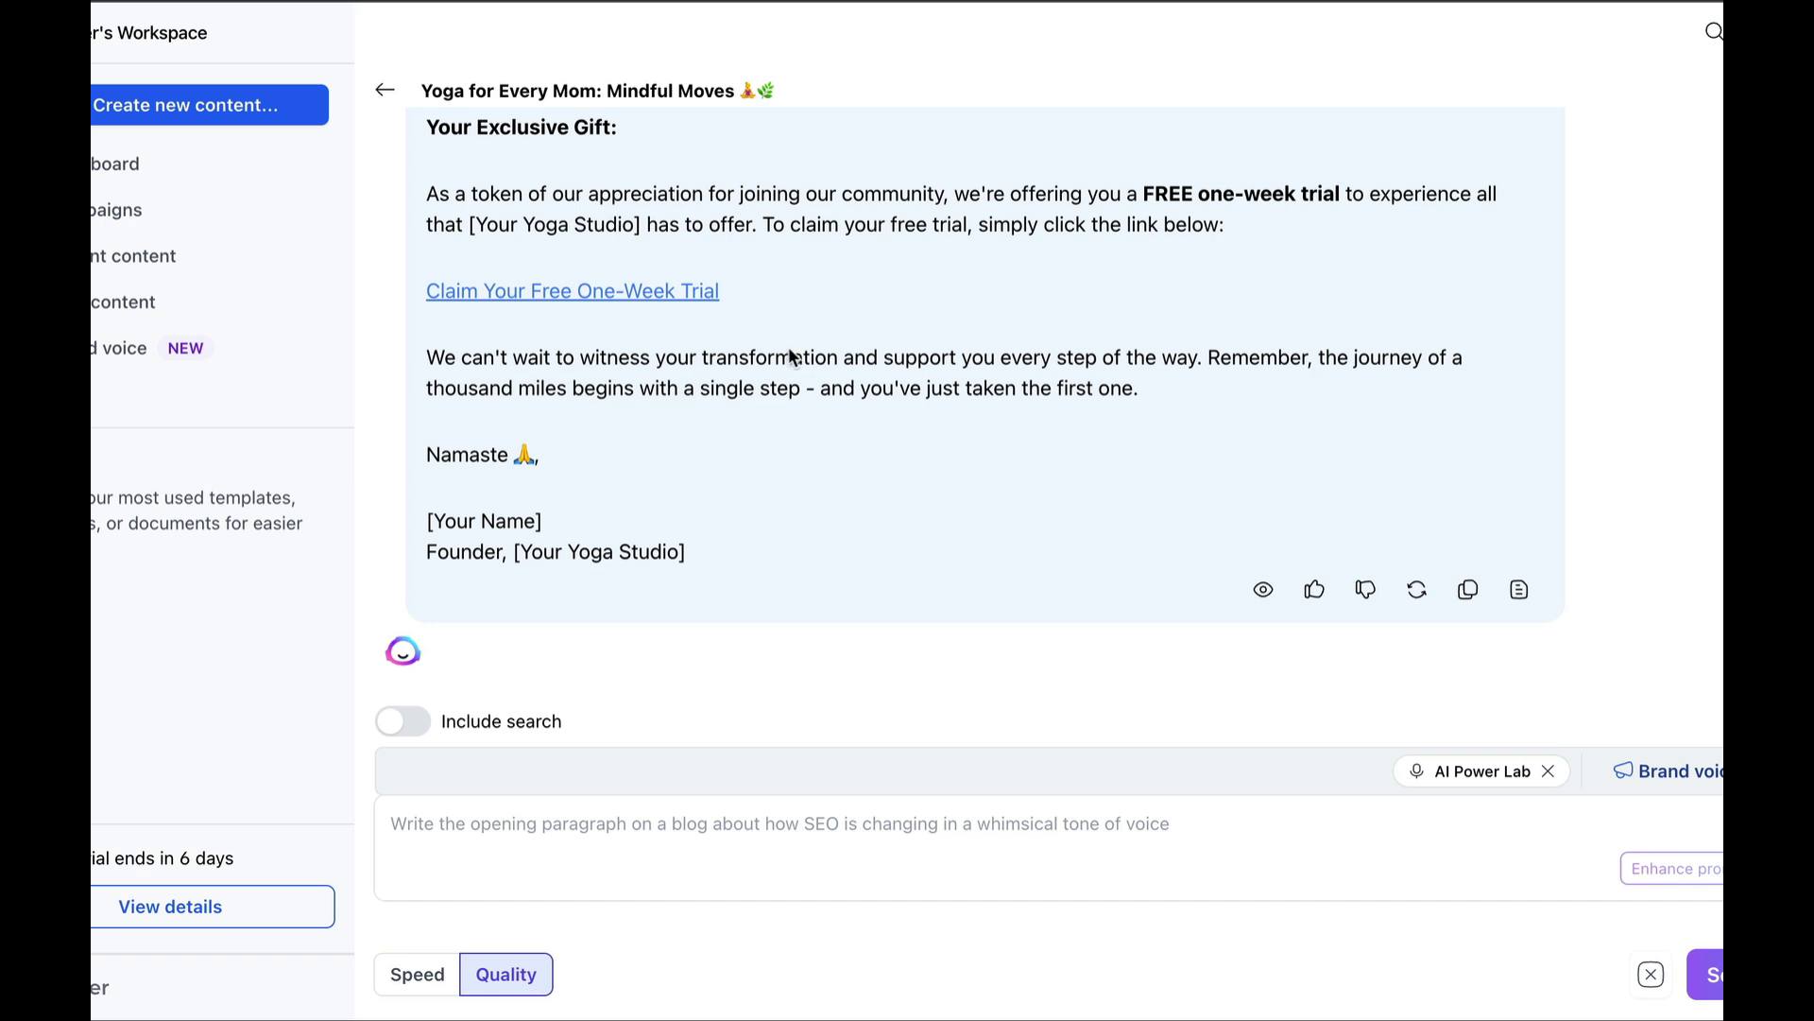
Step: Return to the Dashboard and bring up the Create new content options
left_click(385, 90)
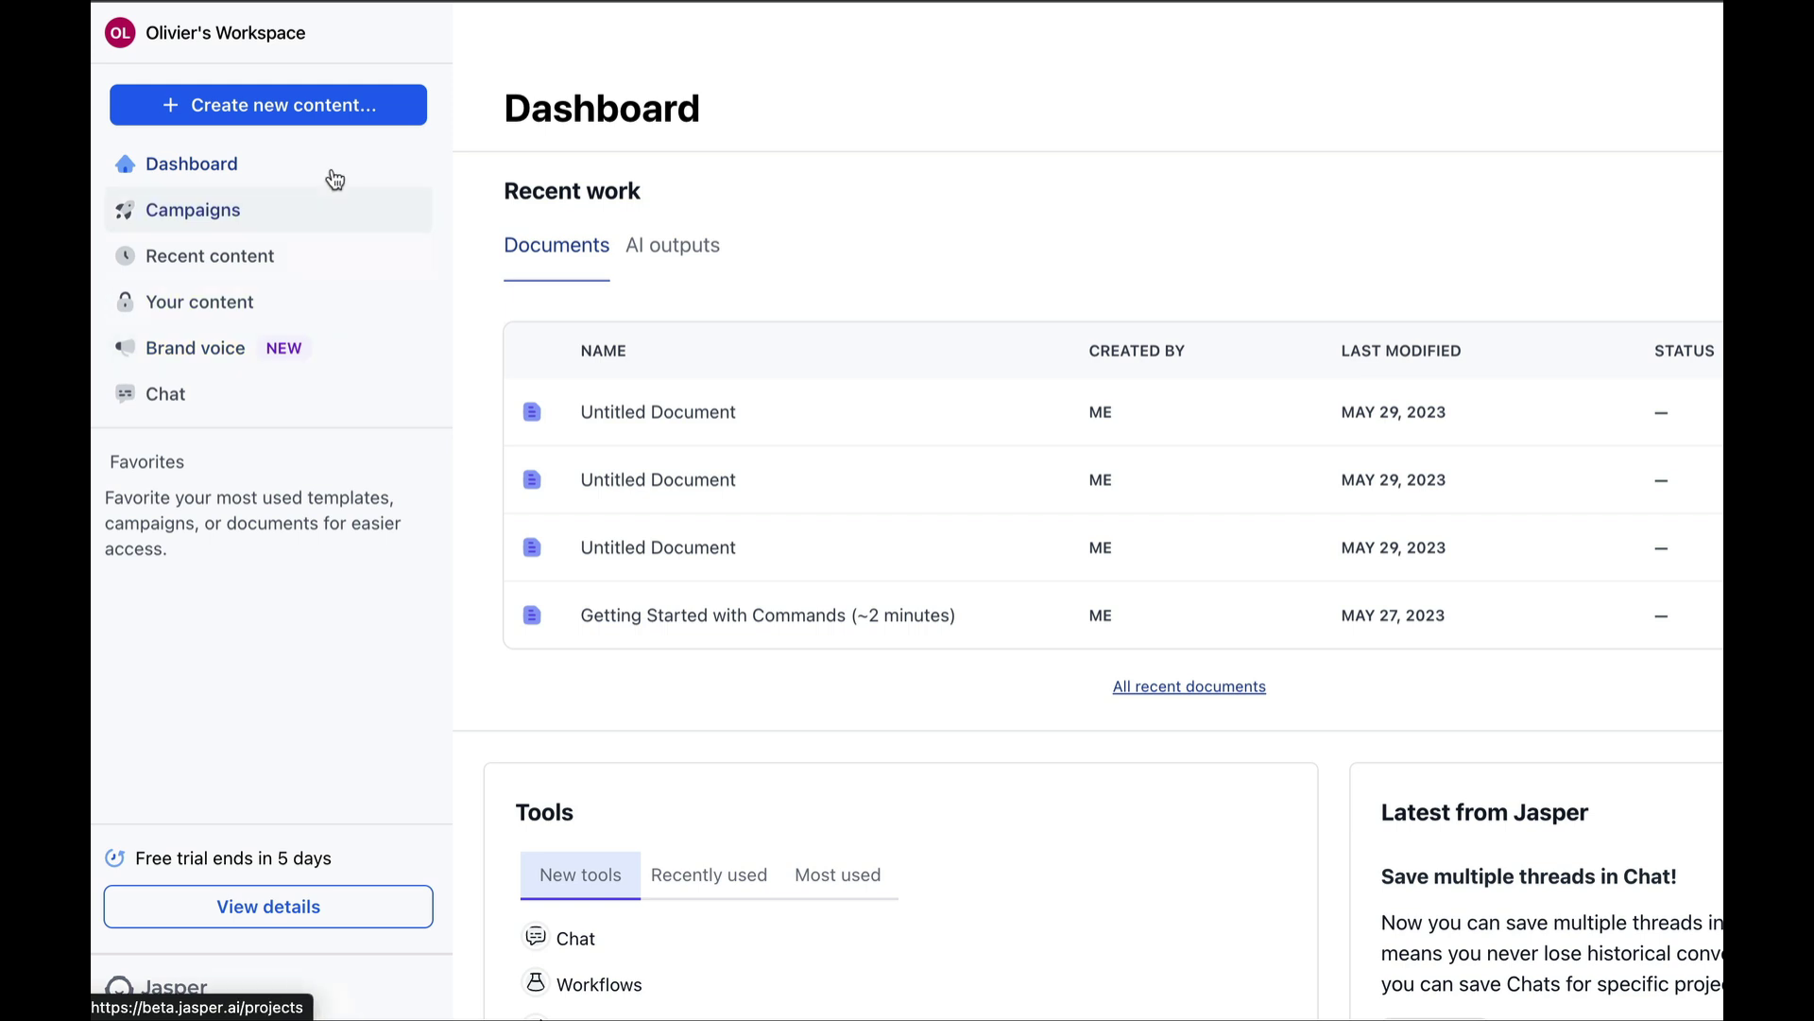
left_click(306, 111)
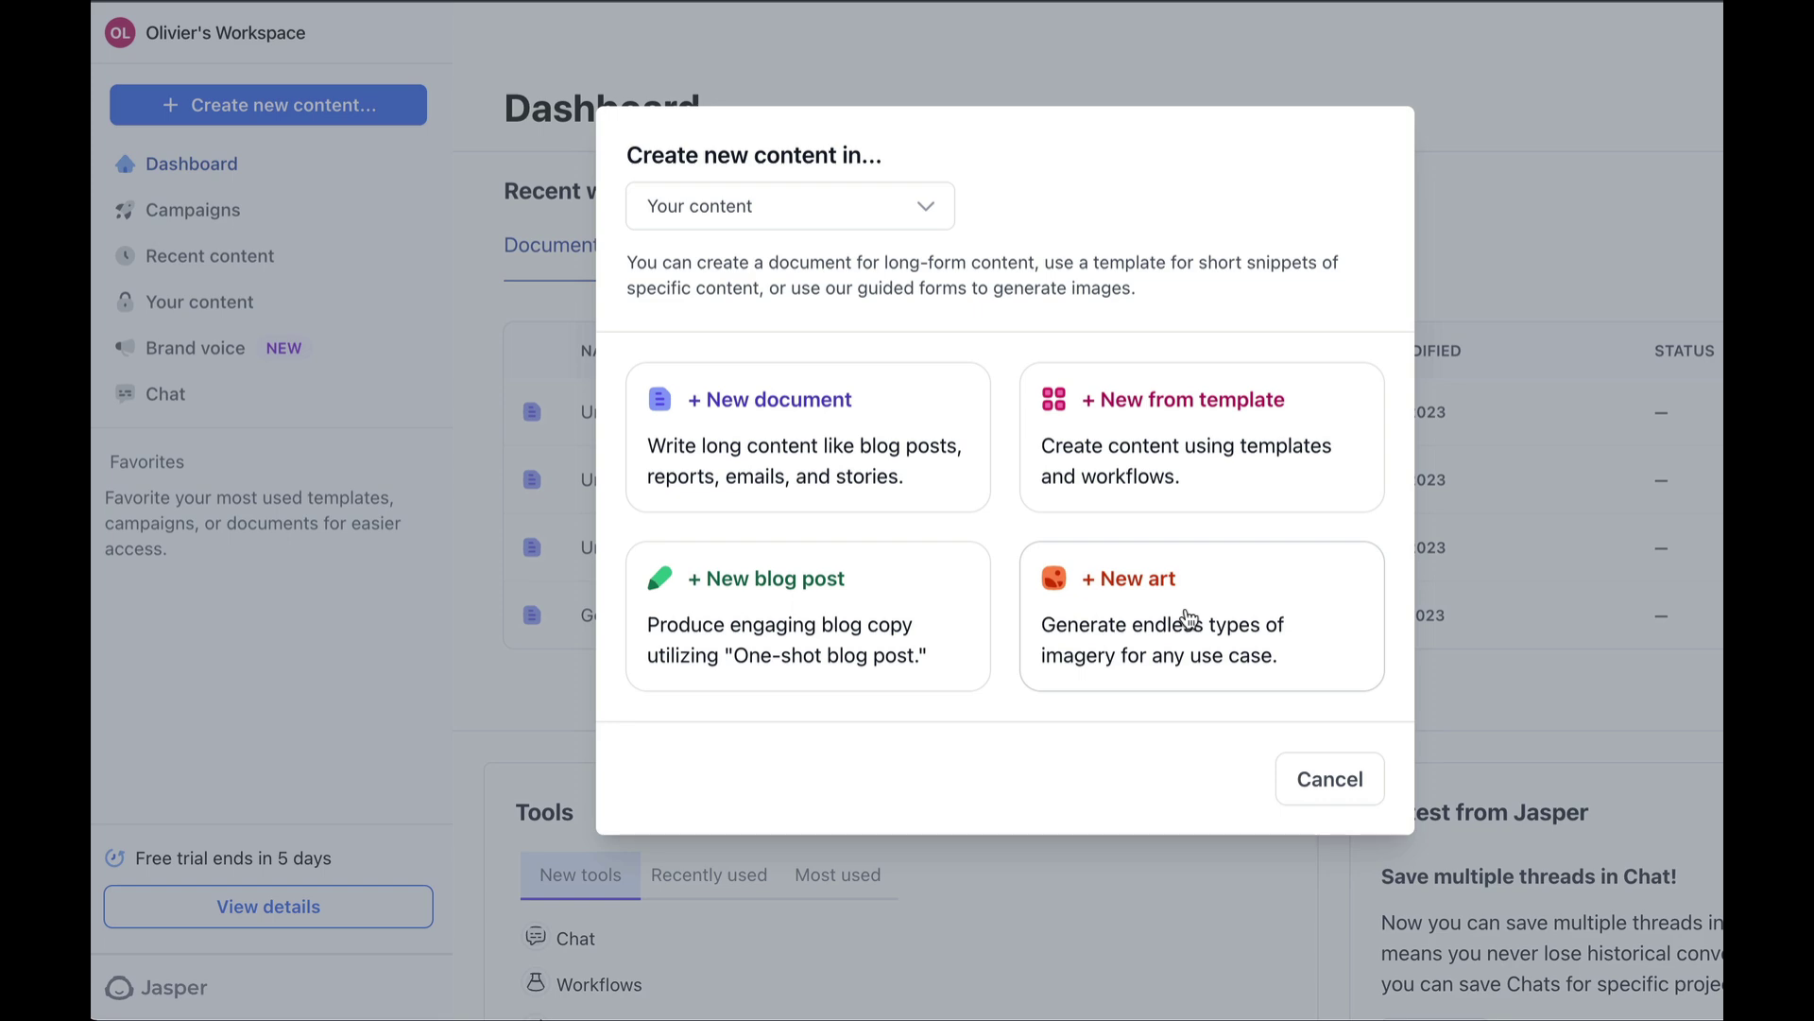
Step: Start a new art piece for the market scene, keeping Exciting mood and Photography medium
left_click(1190, 619)
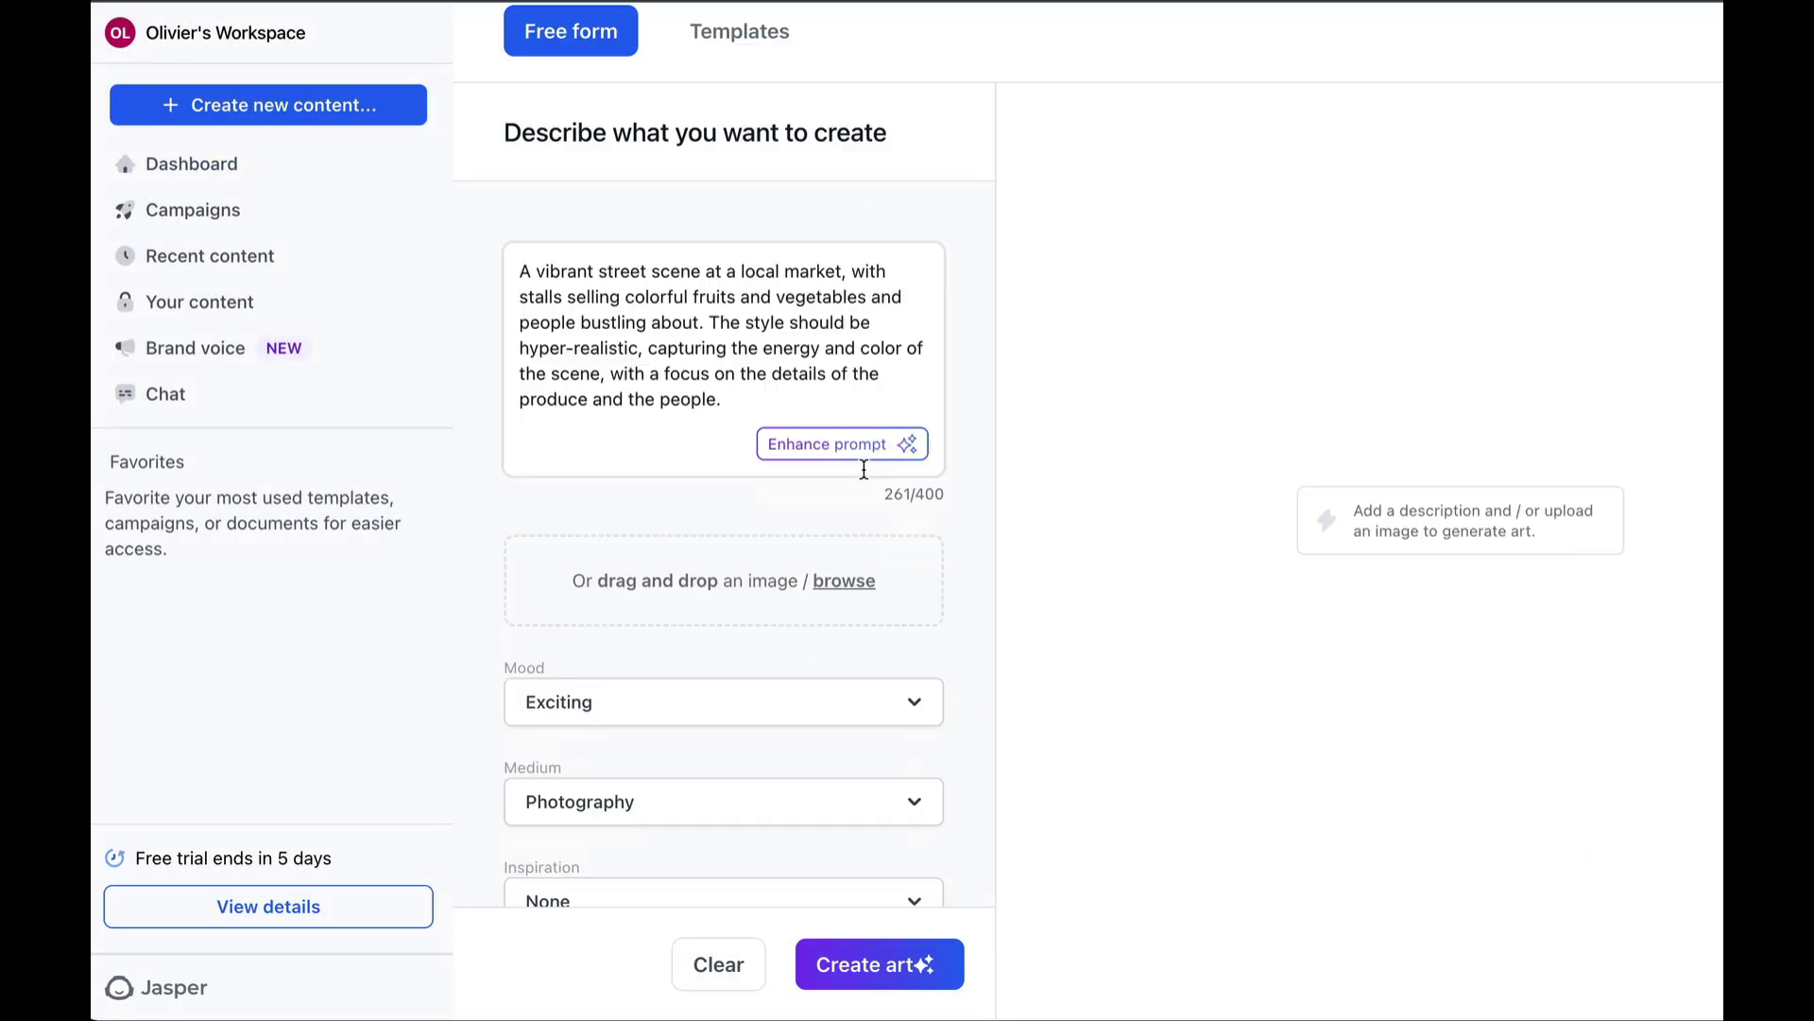
left_click_drag(518, 270, 751, 380)
scroll(697, 480, "down", 1)
scroll(699, 484, "down", 3)
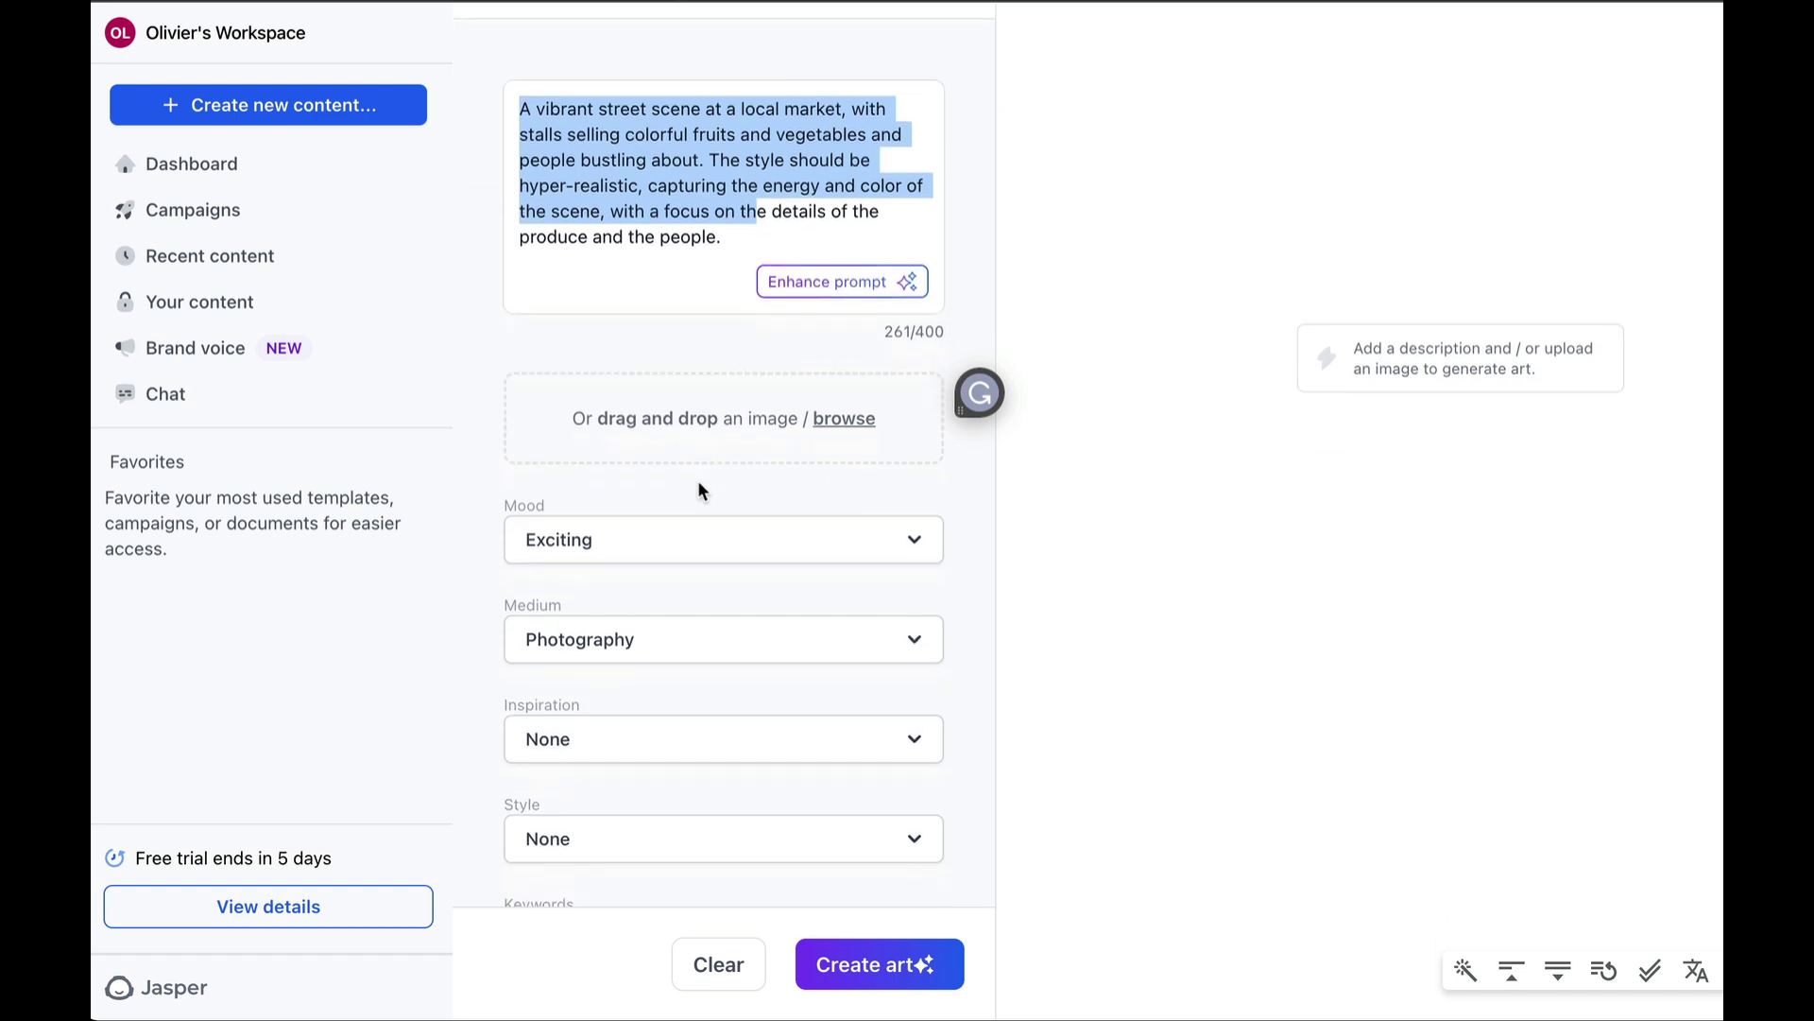
left_click(697, 567)
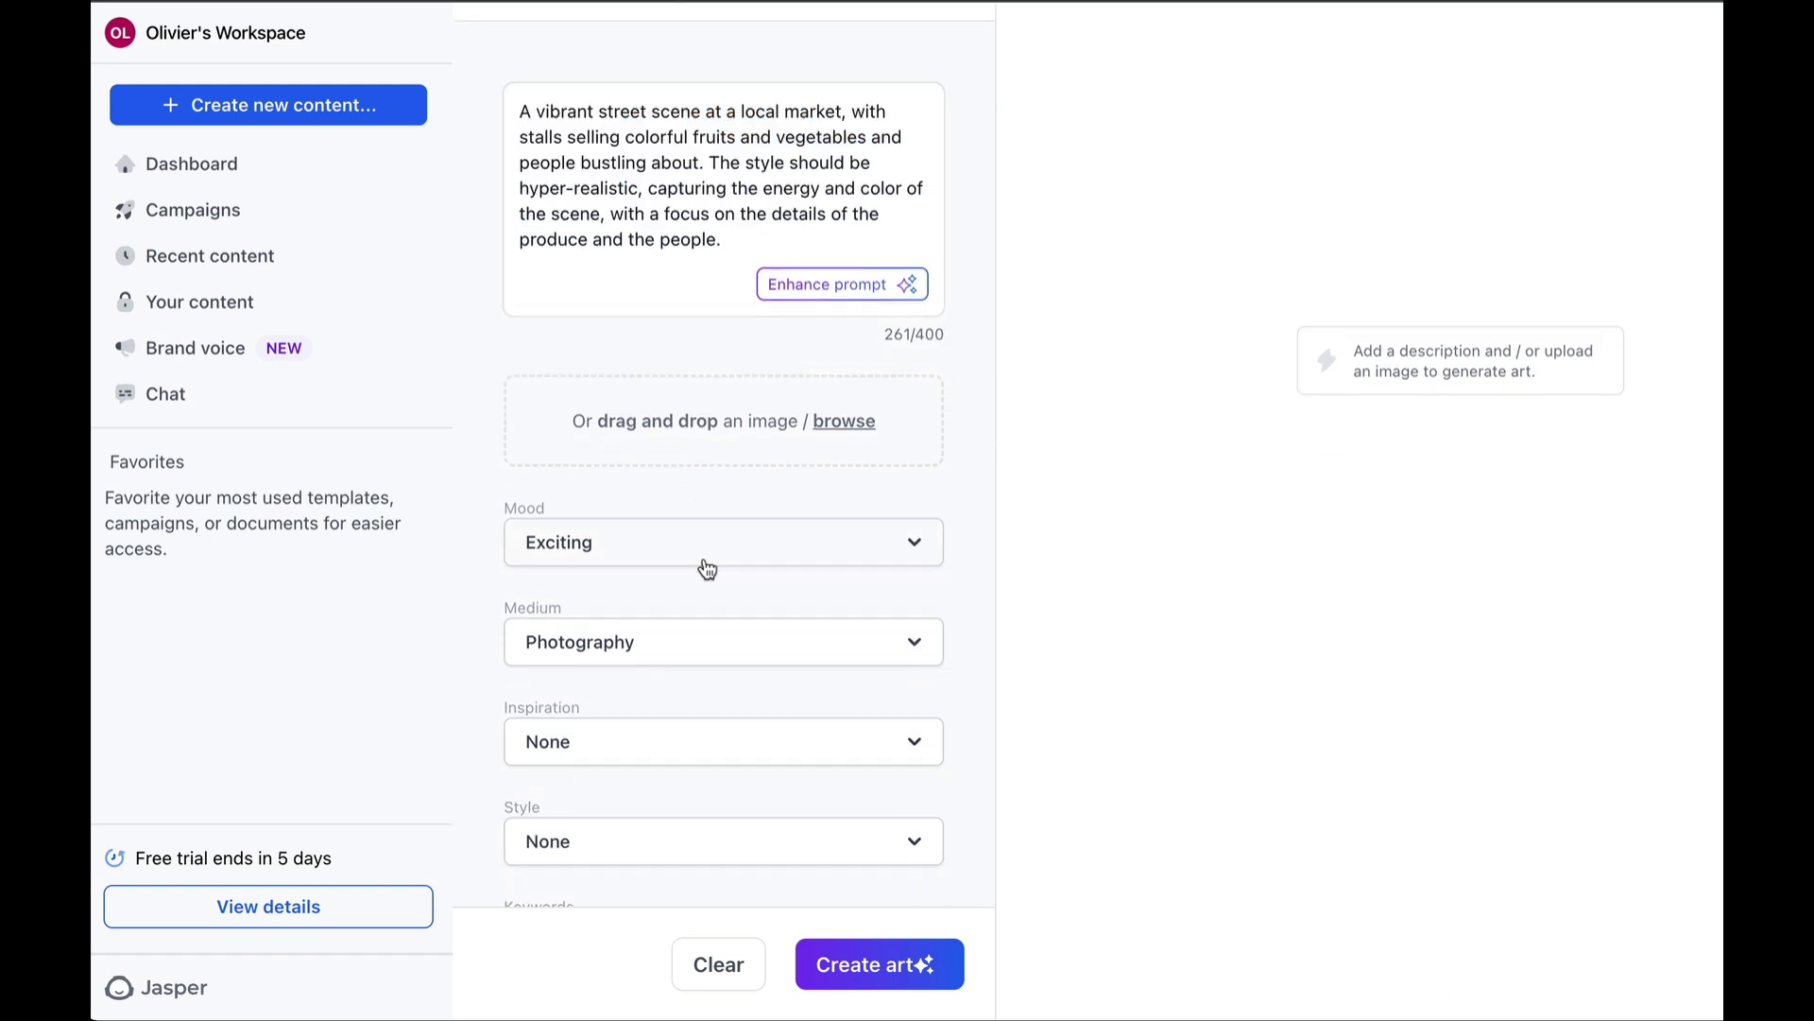
scroll(656, 531, "down", 4)
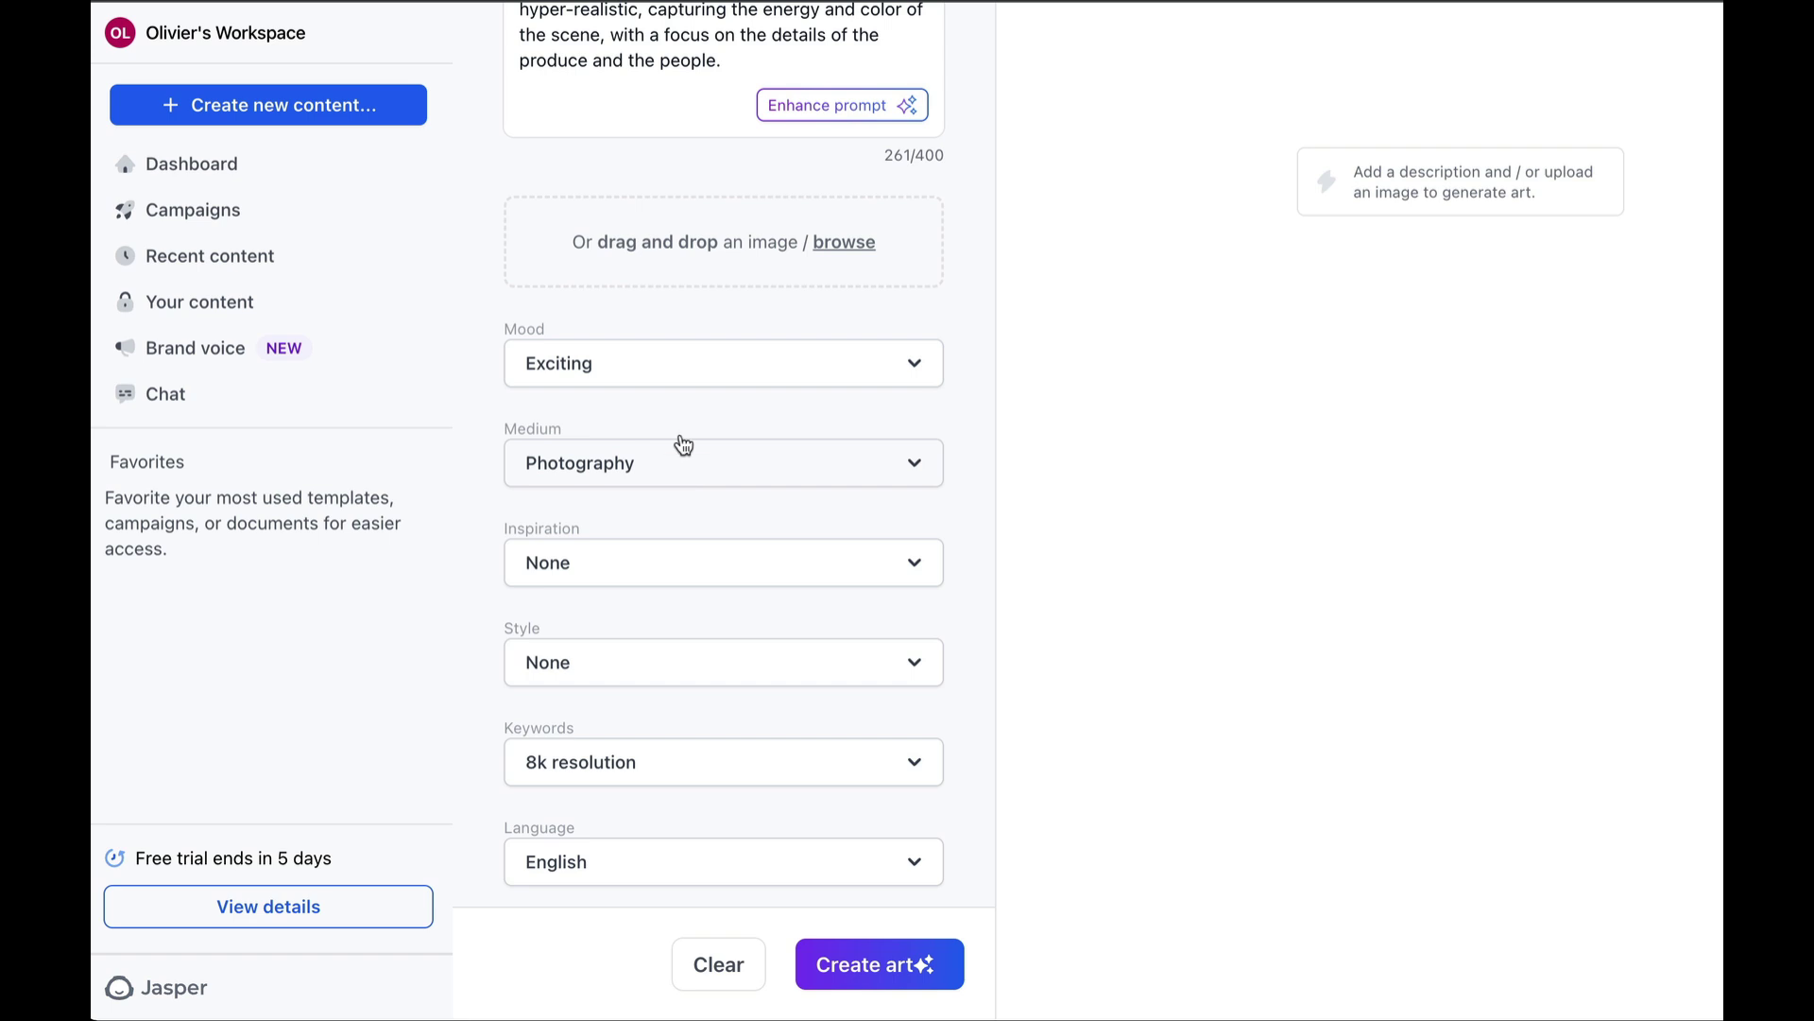
left_click(730, 470)
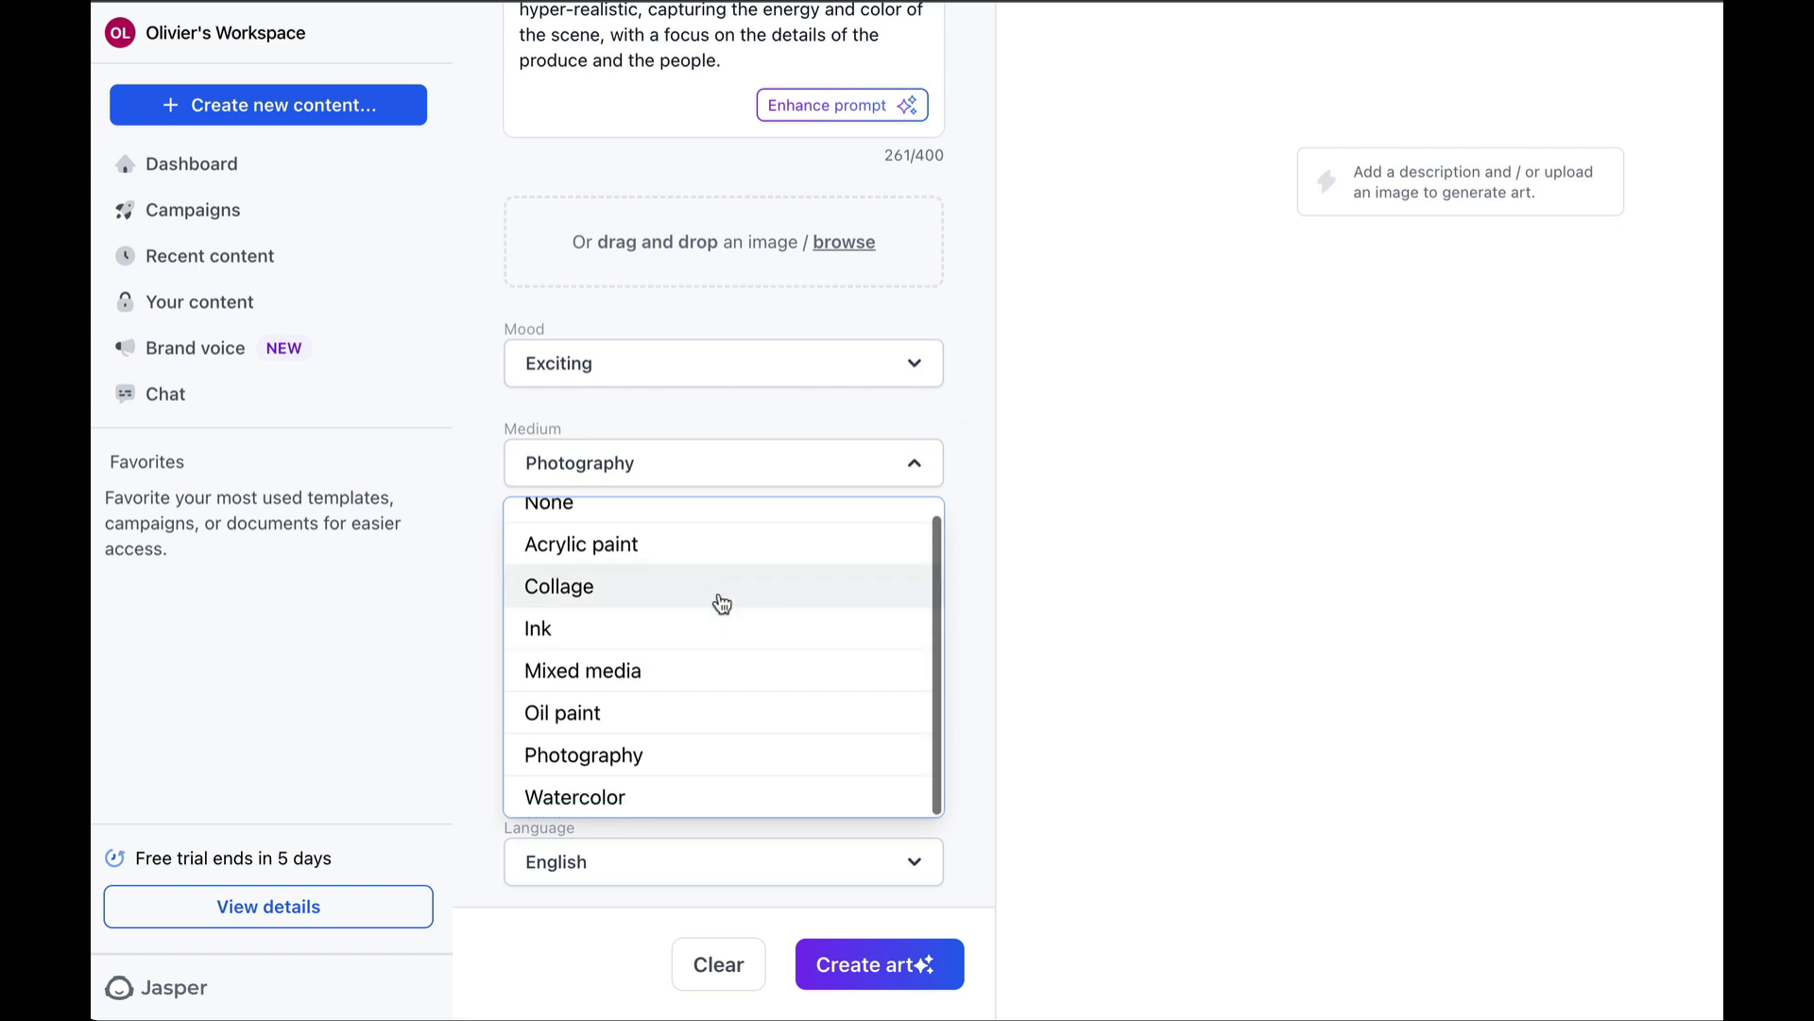
left_click(967, 477)
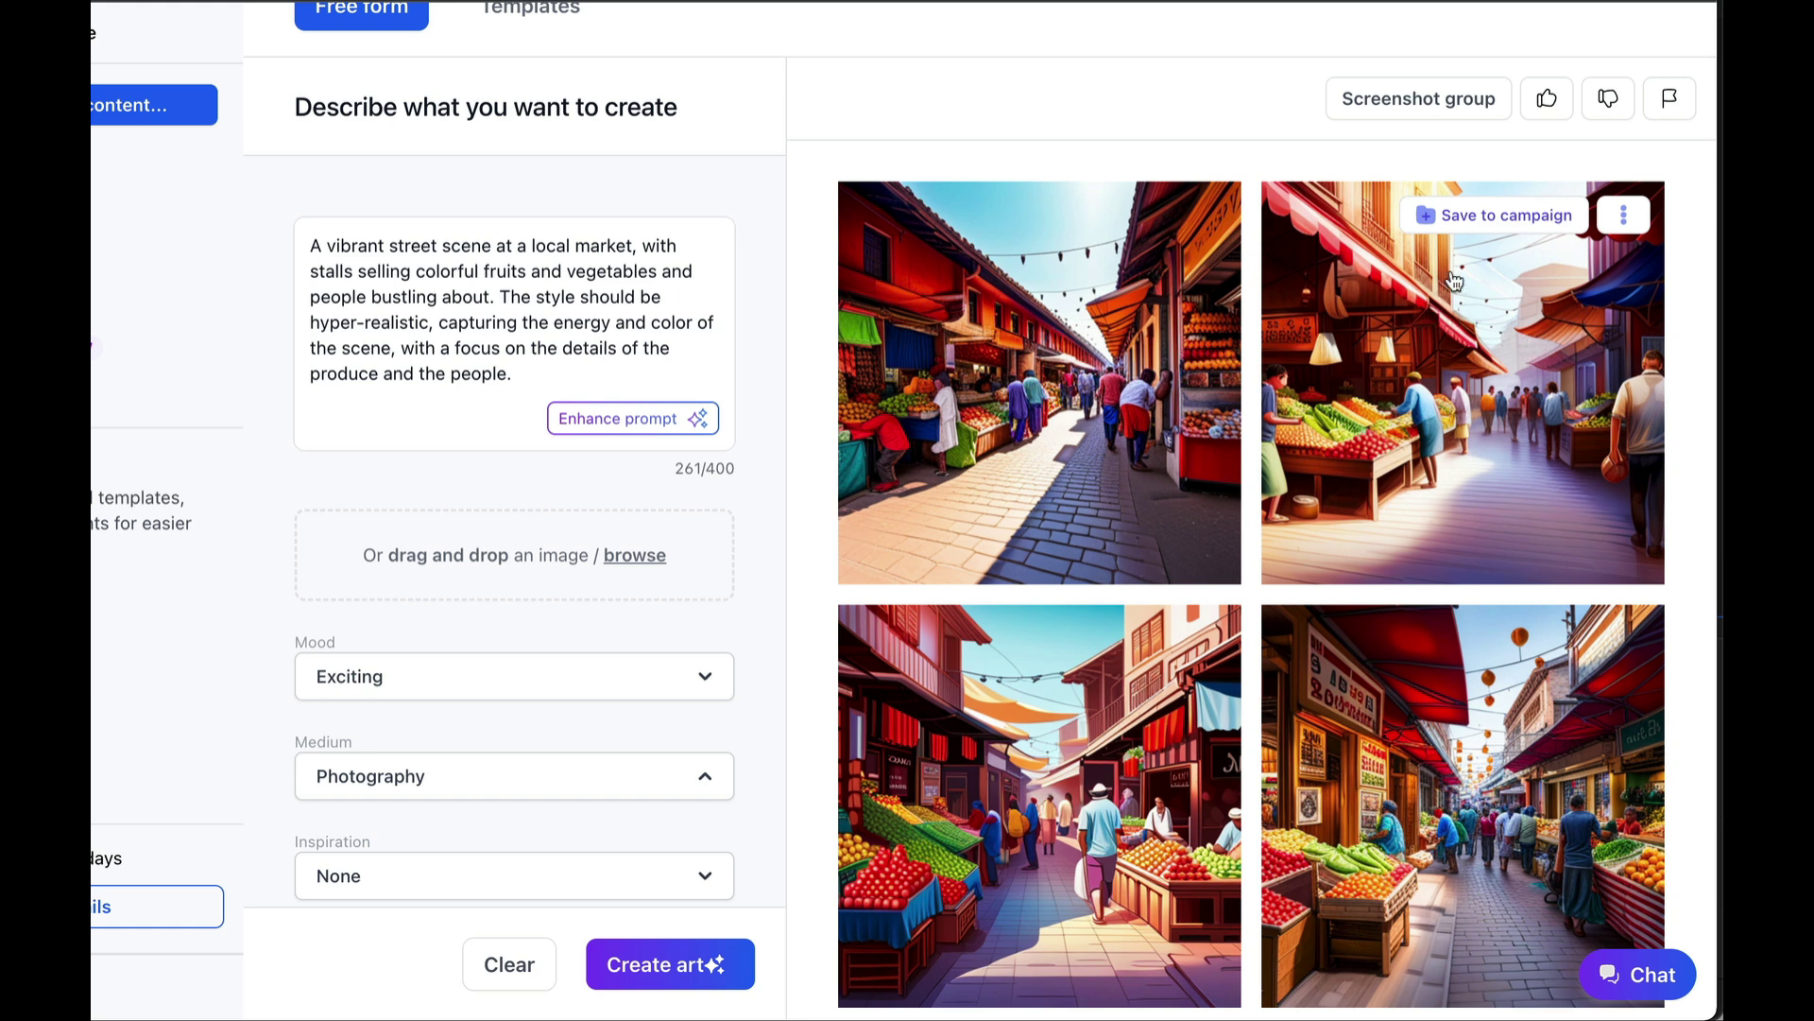
Step: Review the four generated market images and one image's options menu
left_click(1624, 225)
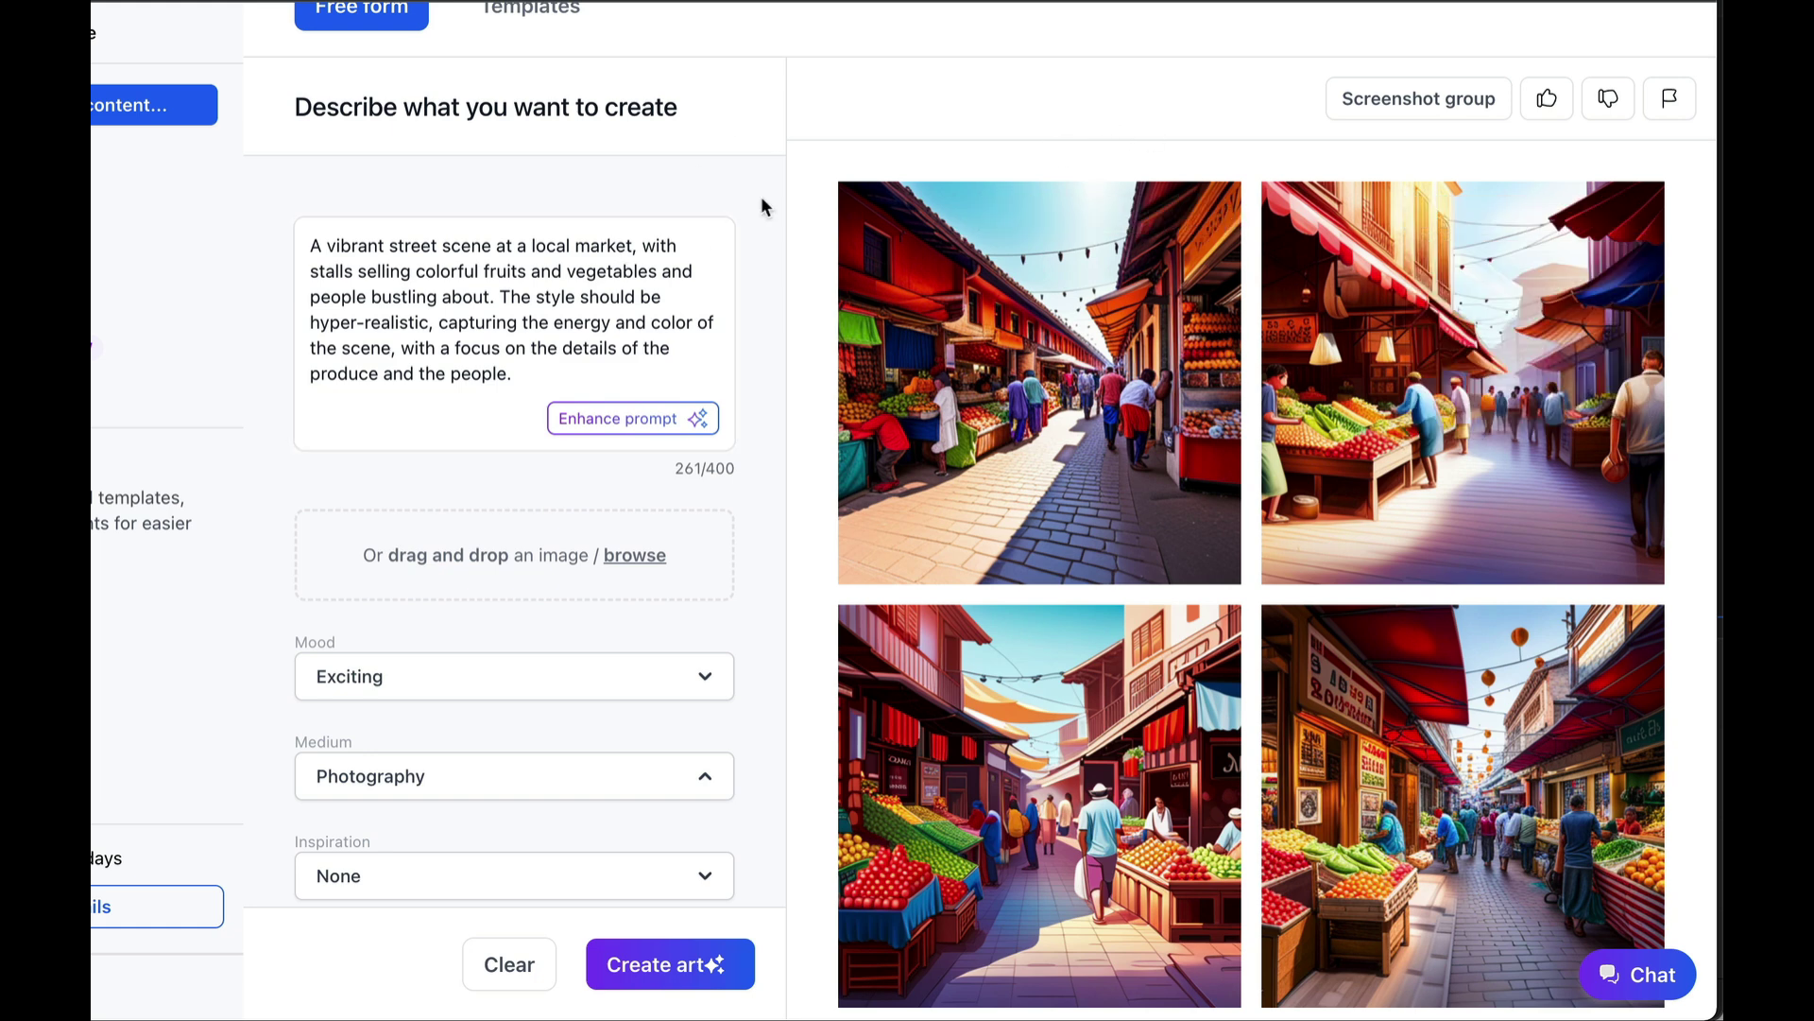
scroll(762, 195, "down", 2)
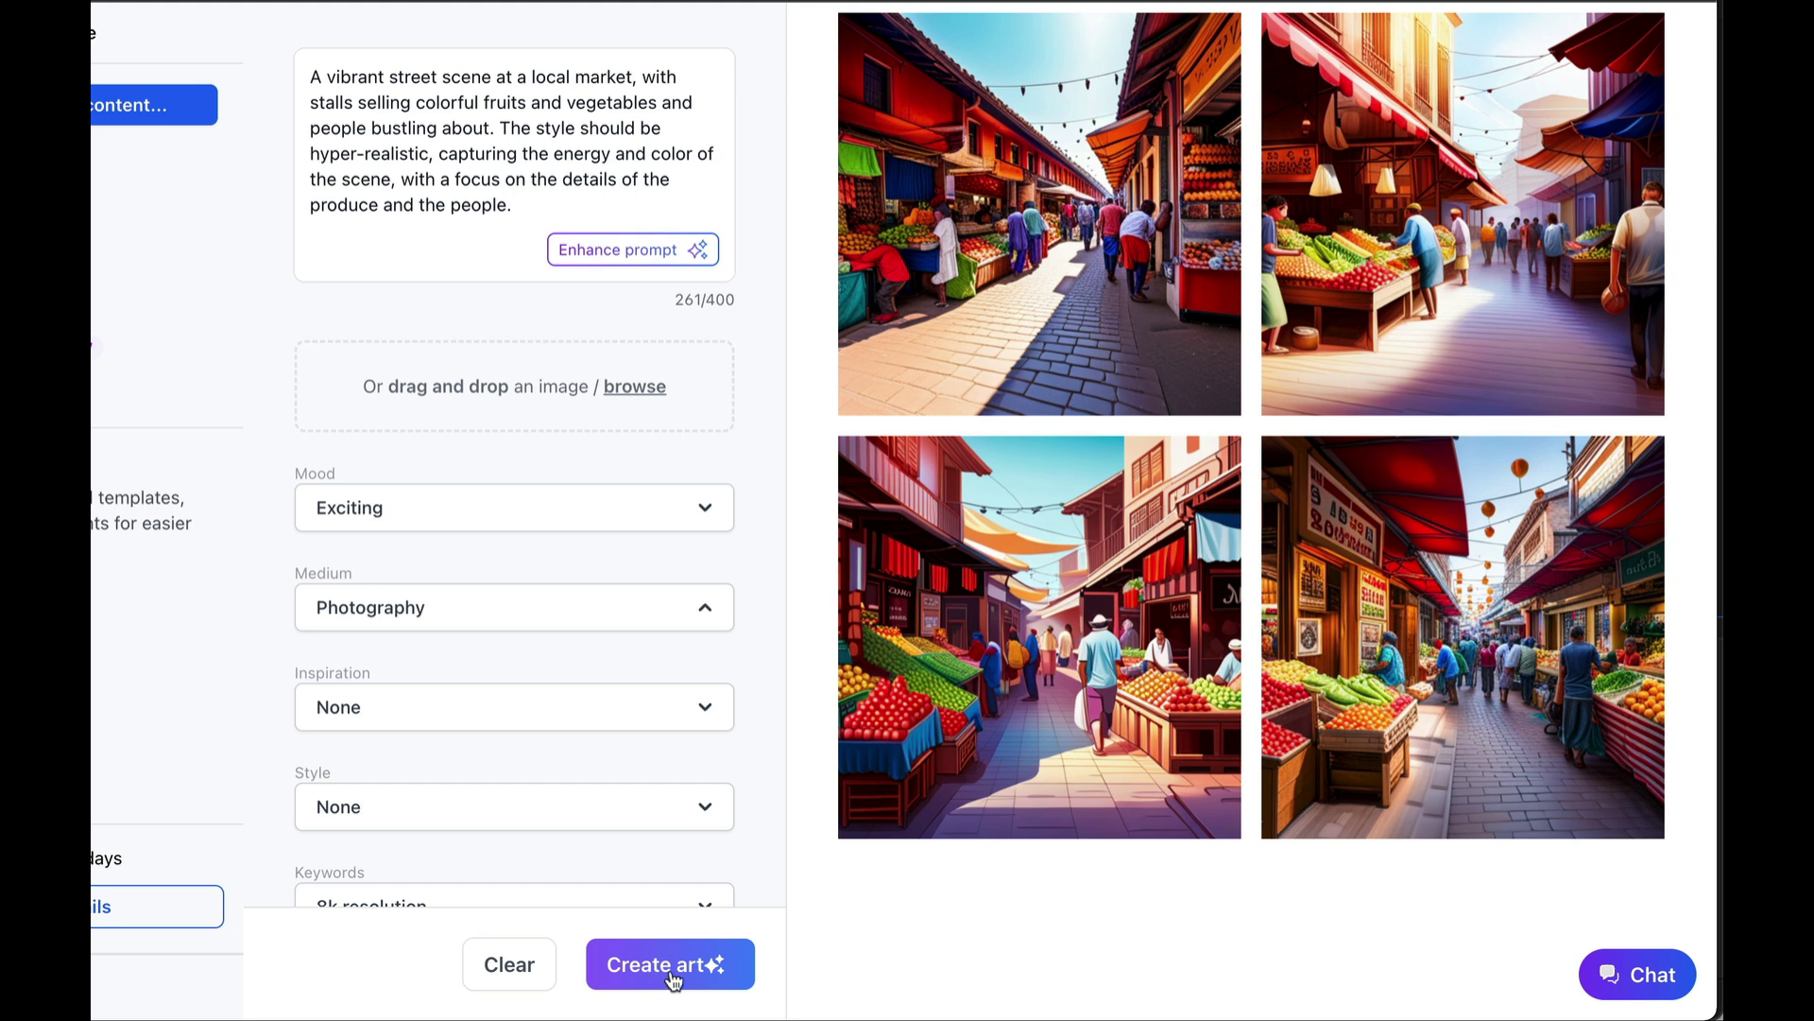
scroll(644, 608, "down", 1)
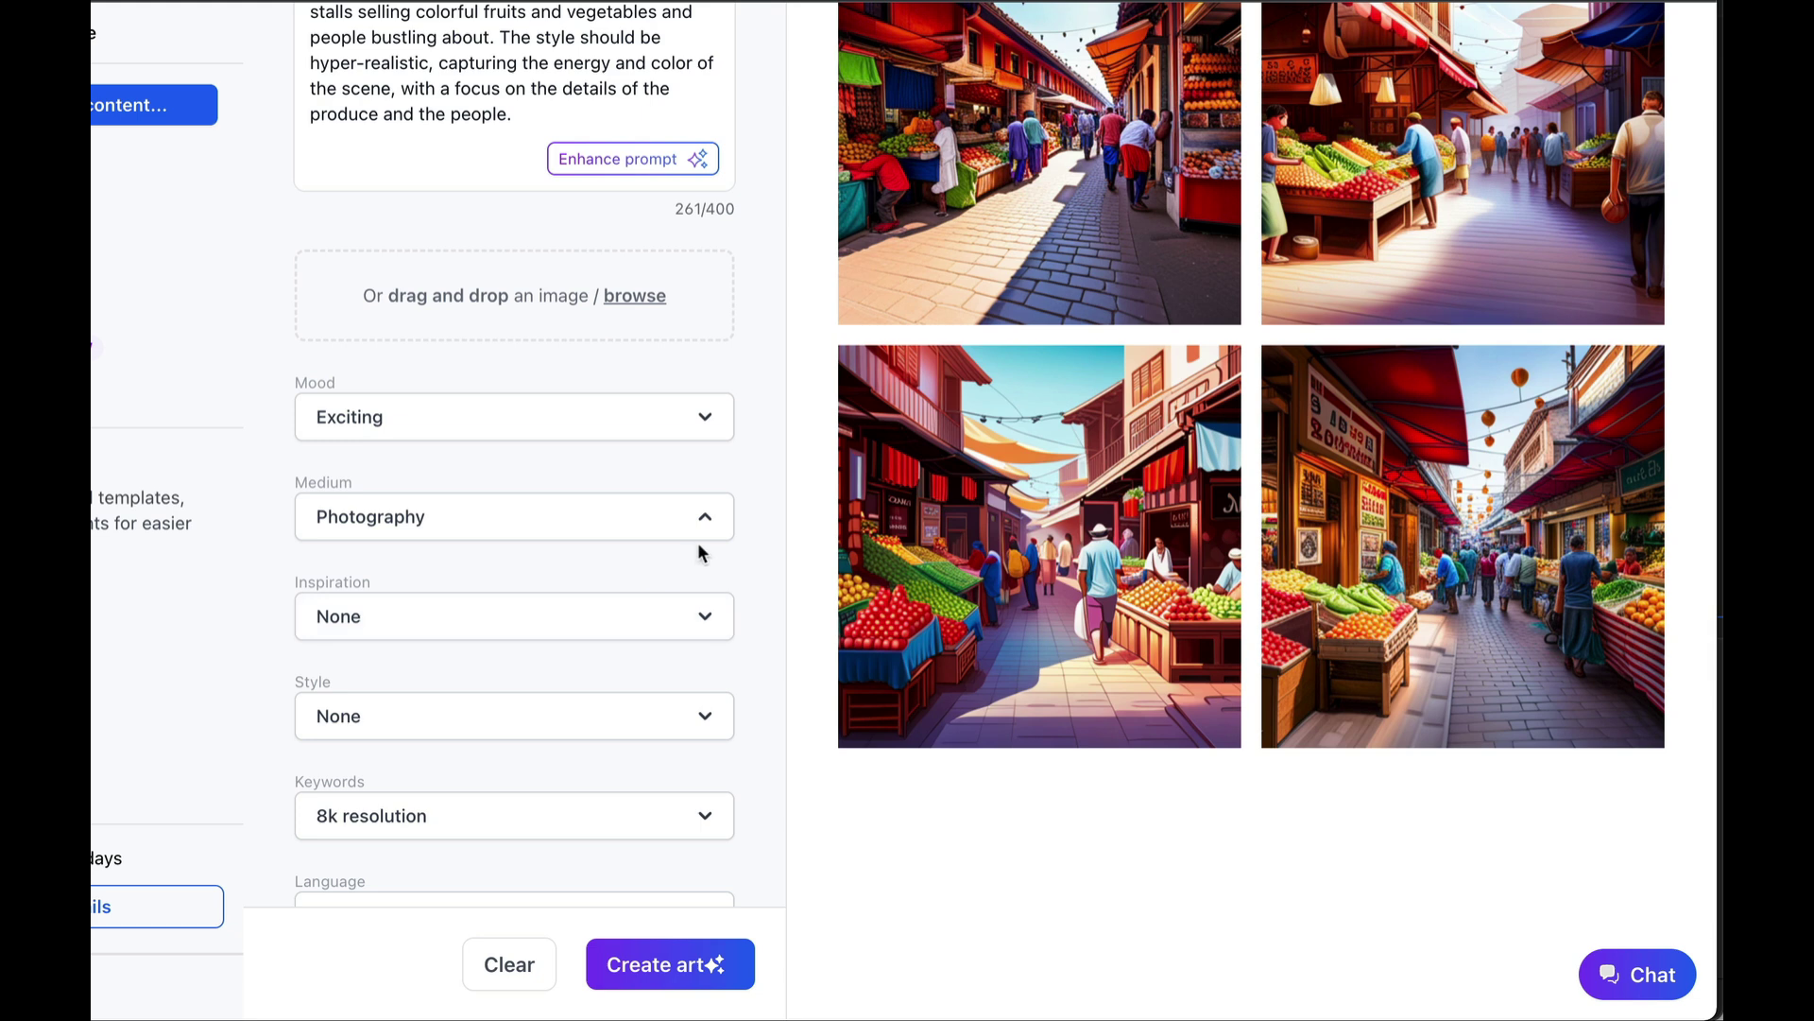
scroll(776, 484, "up", 5)
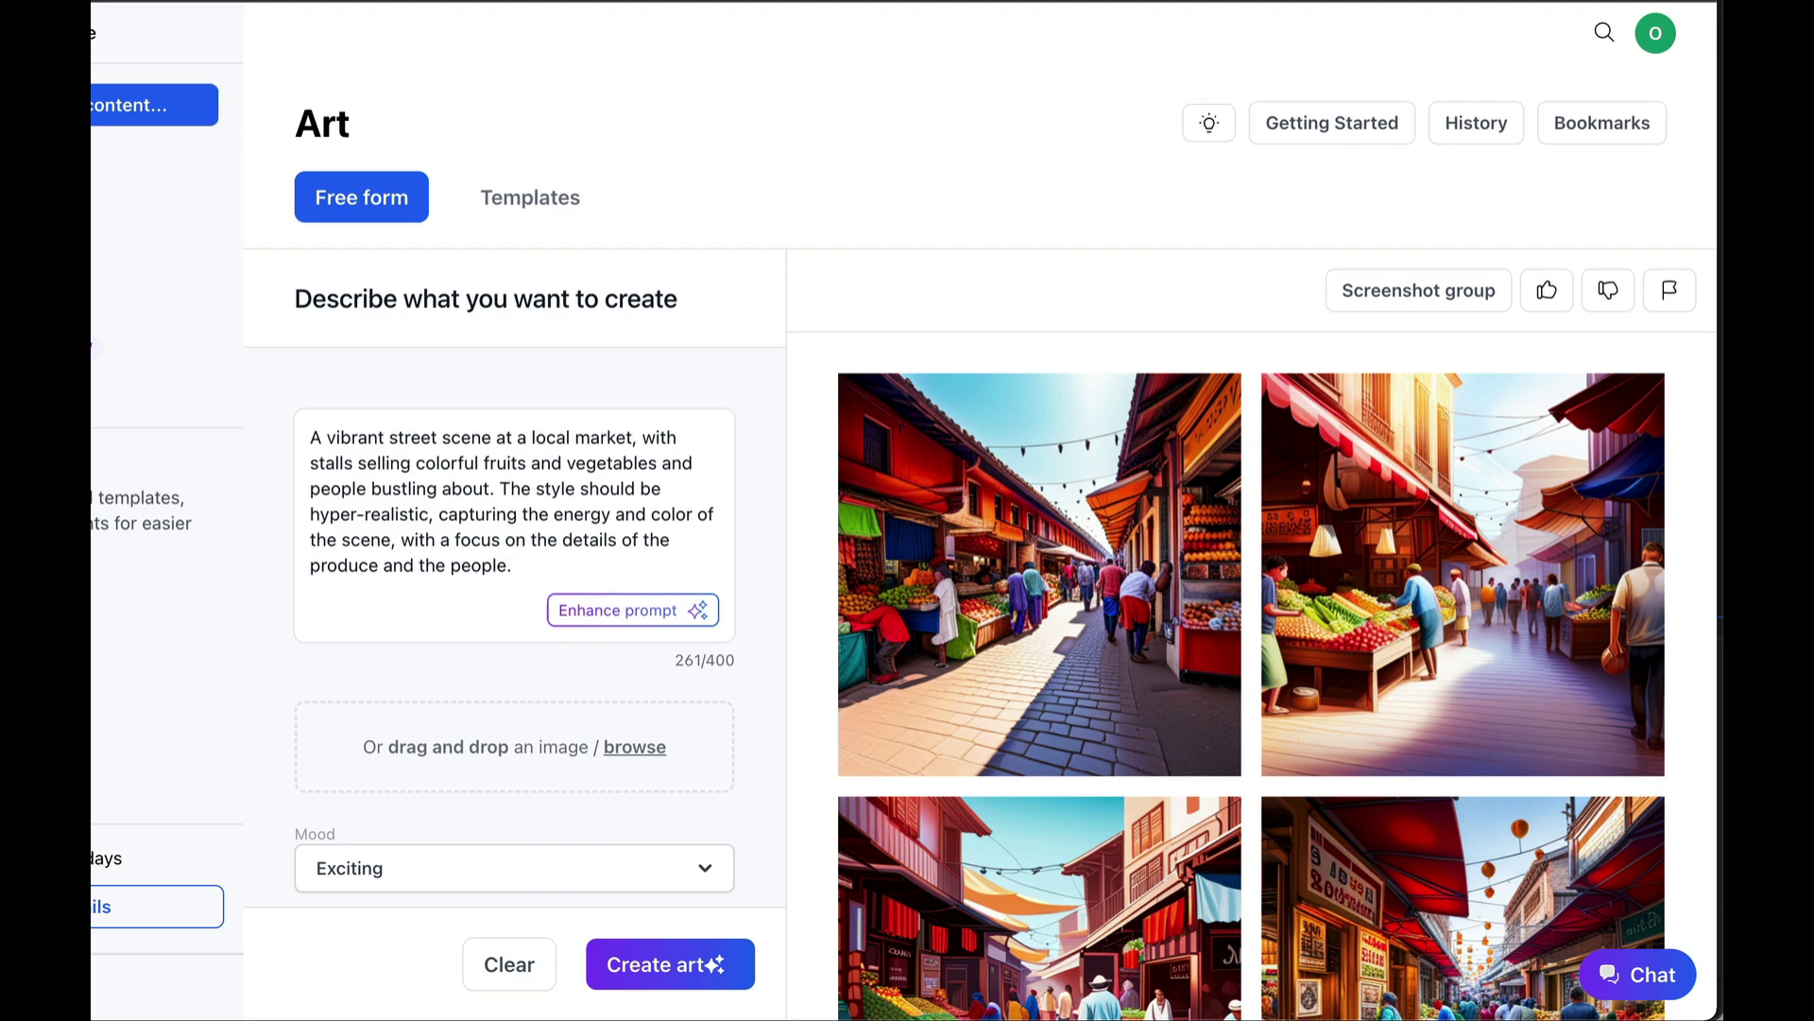
Step: Open the AIDA Framework template from the content template library
left_click(109, 105)
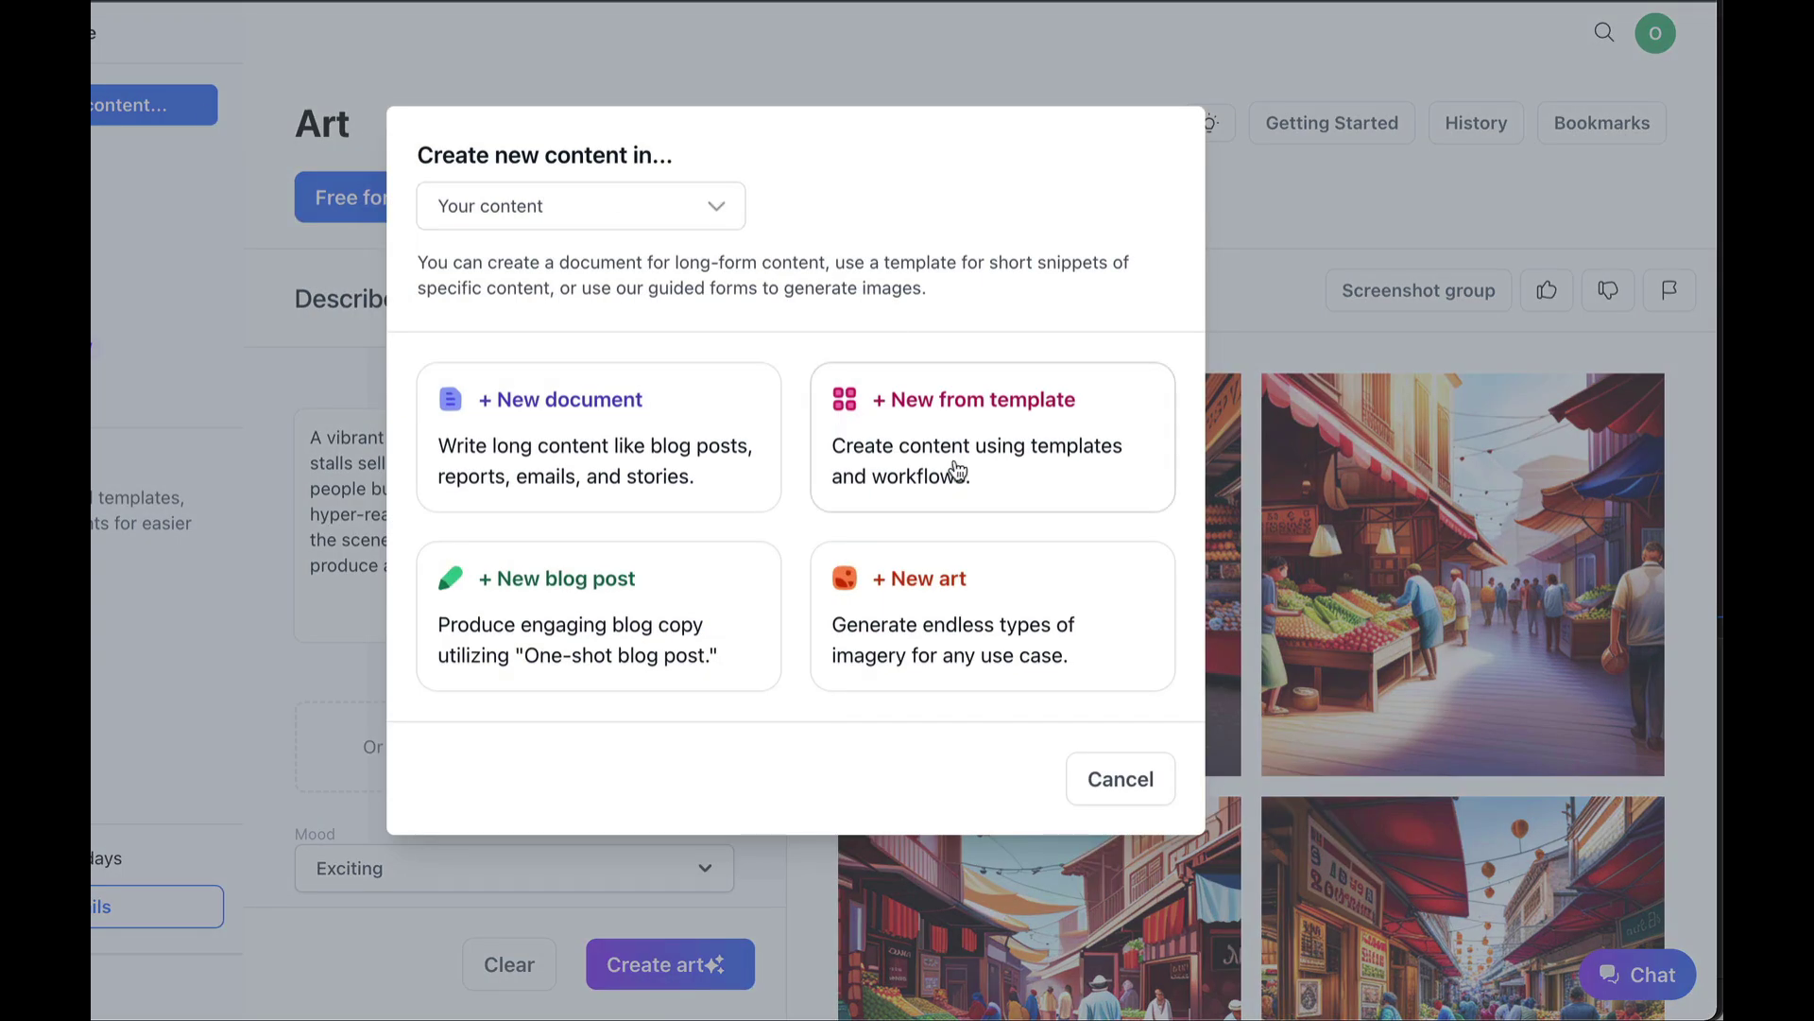
left_click(1001, 452)
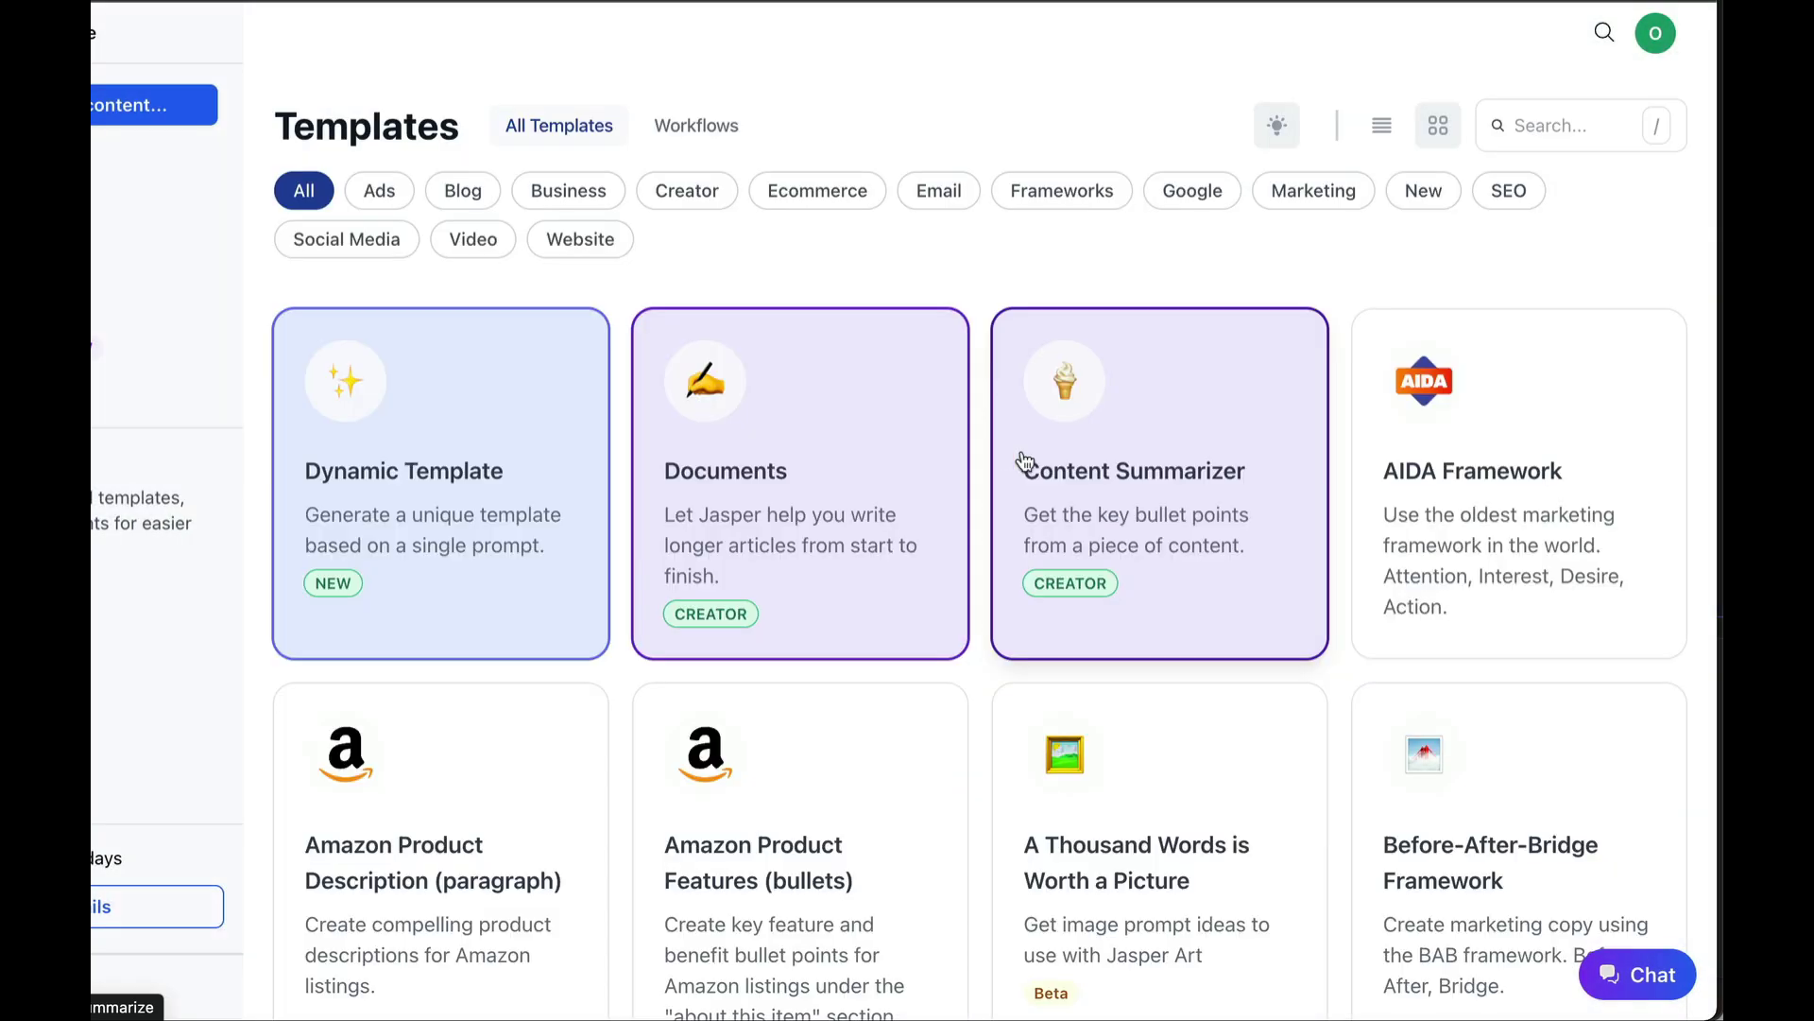
scroll(1162, 303, "down", 15)
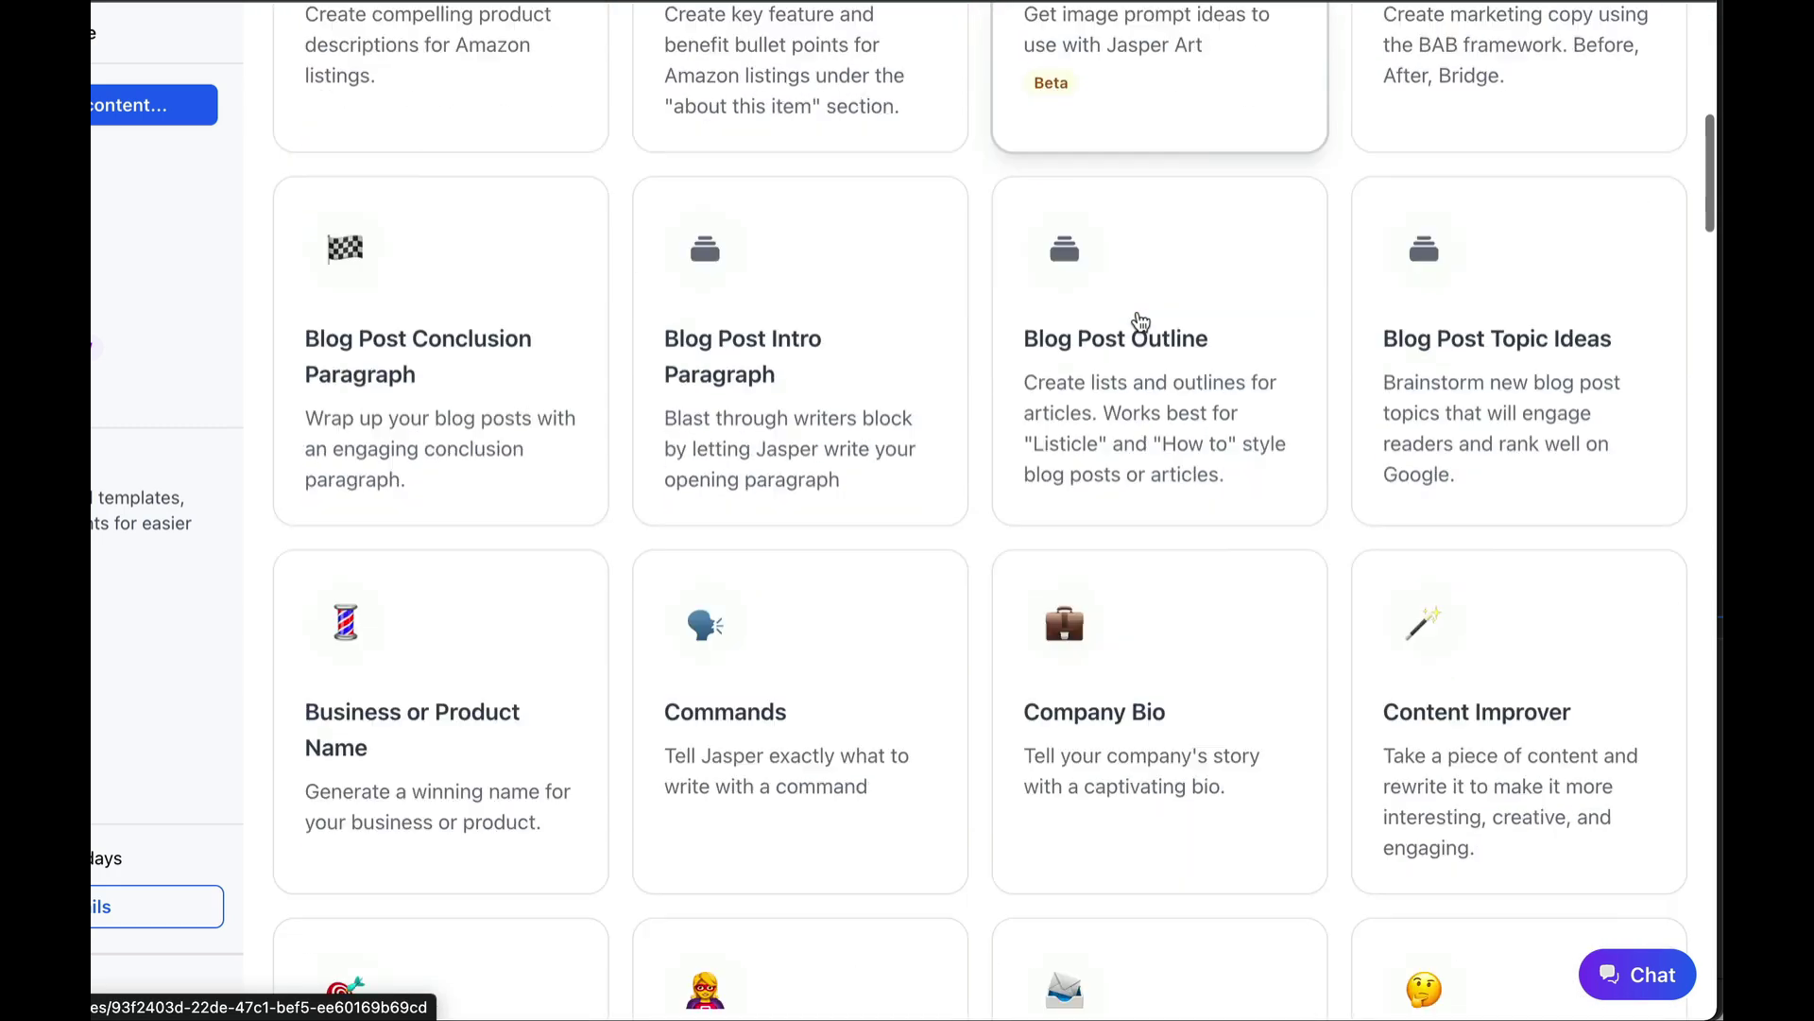
scroll(1140, 323, "up", 11)
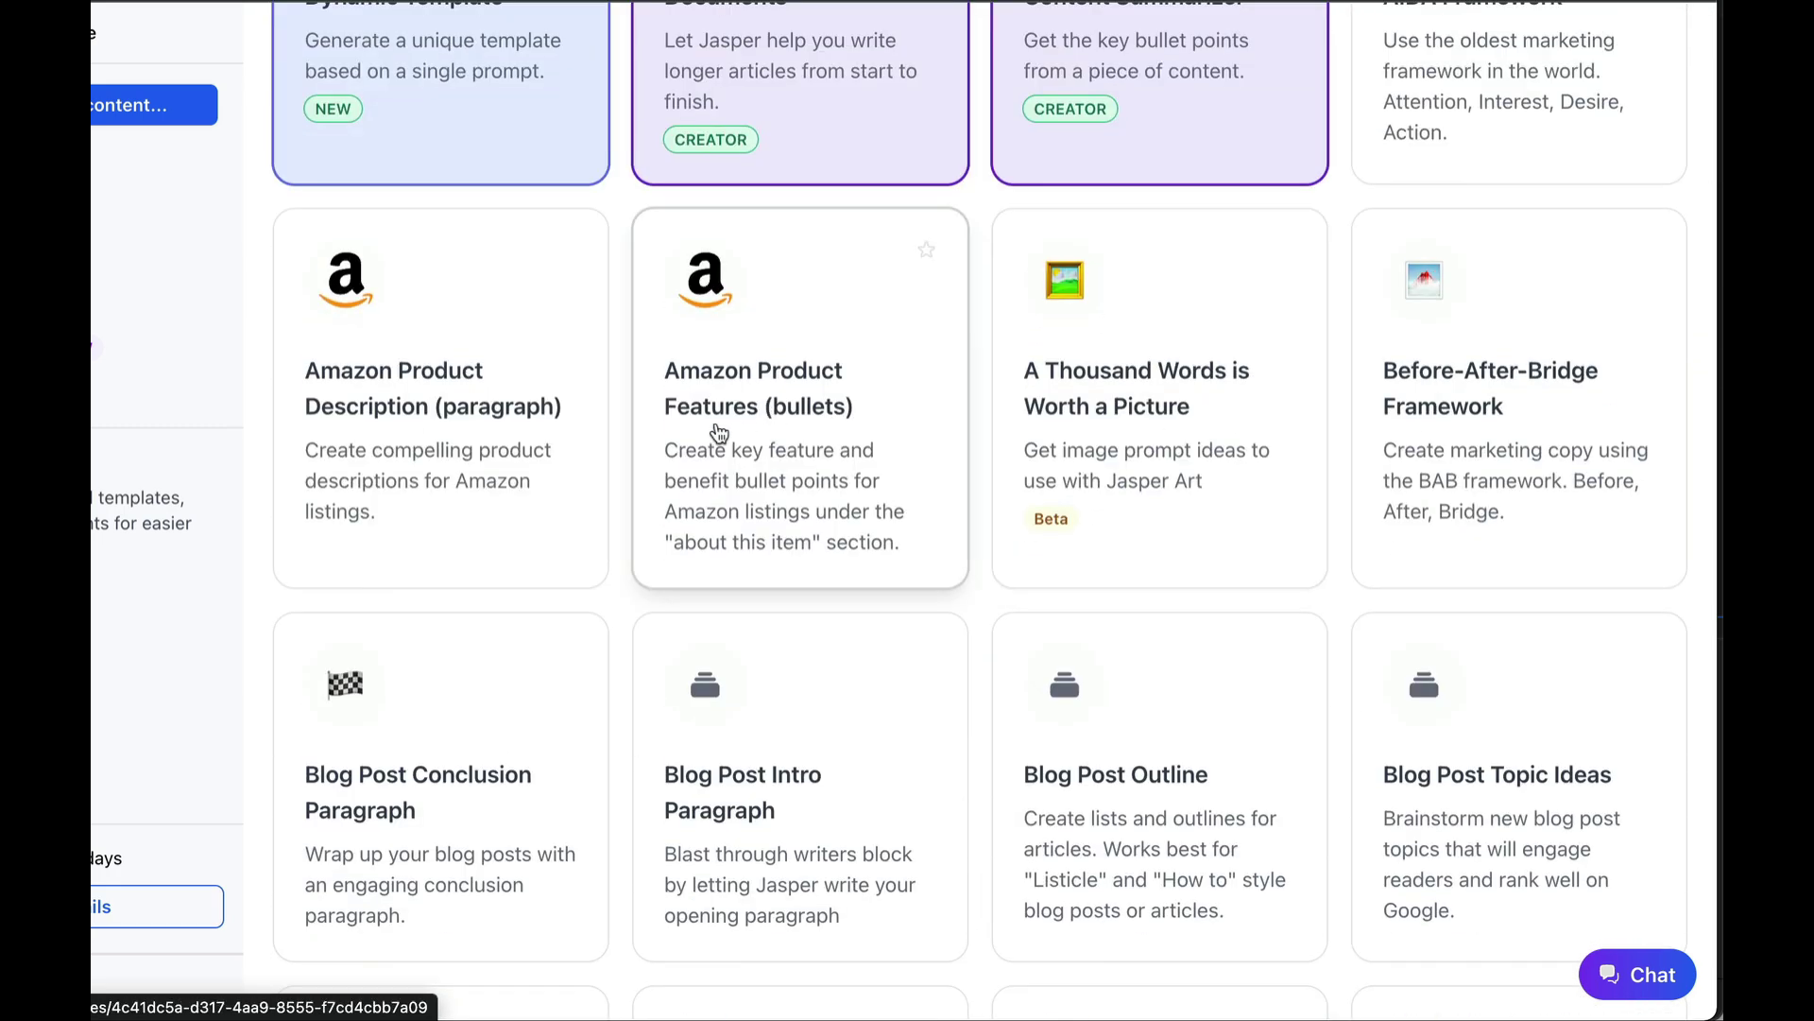
scroll(794, 373, "down", 15)
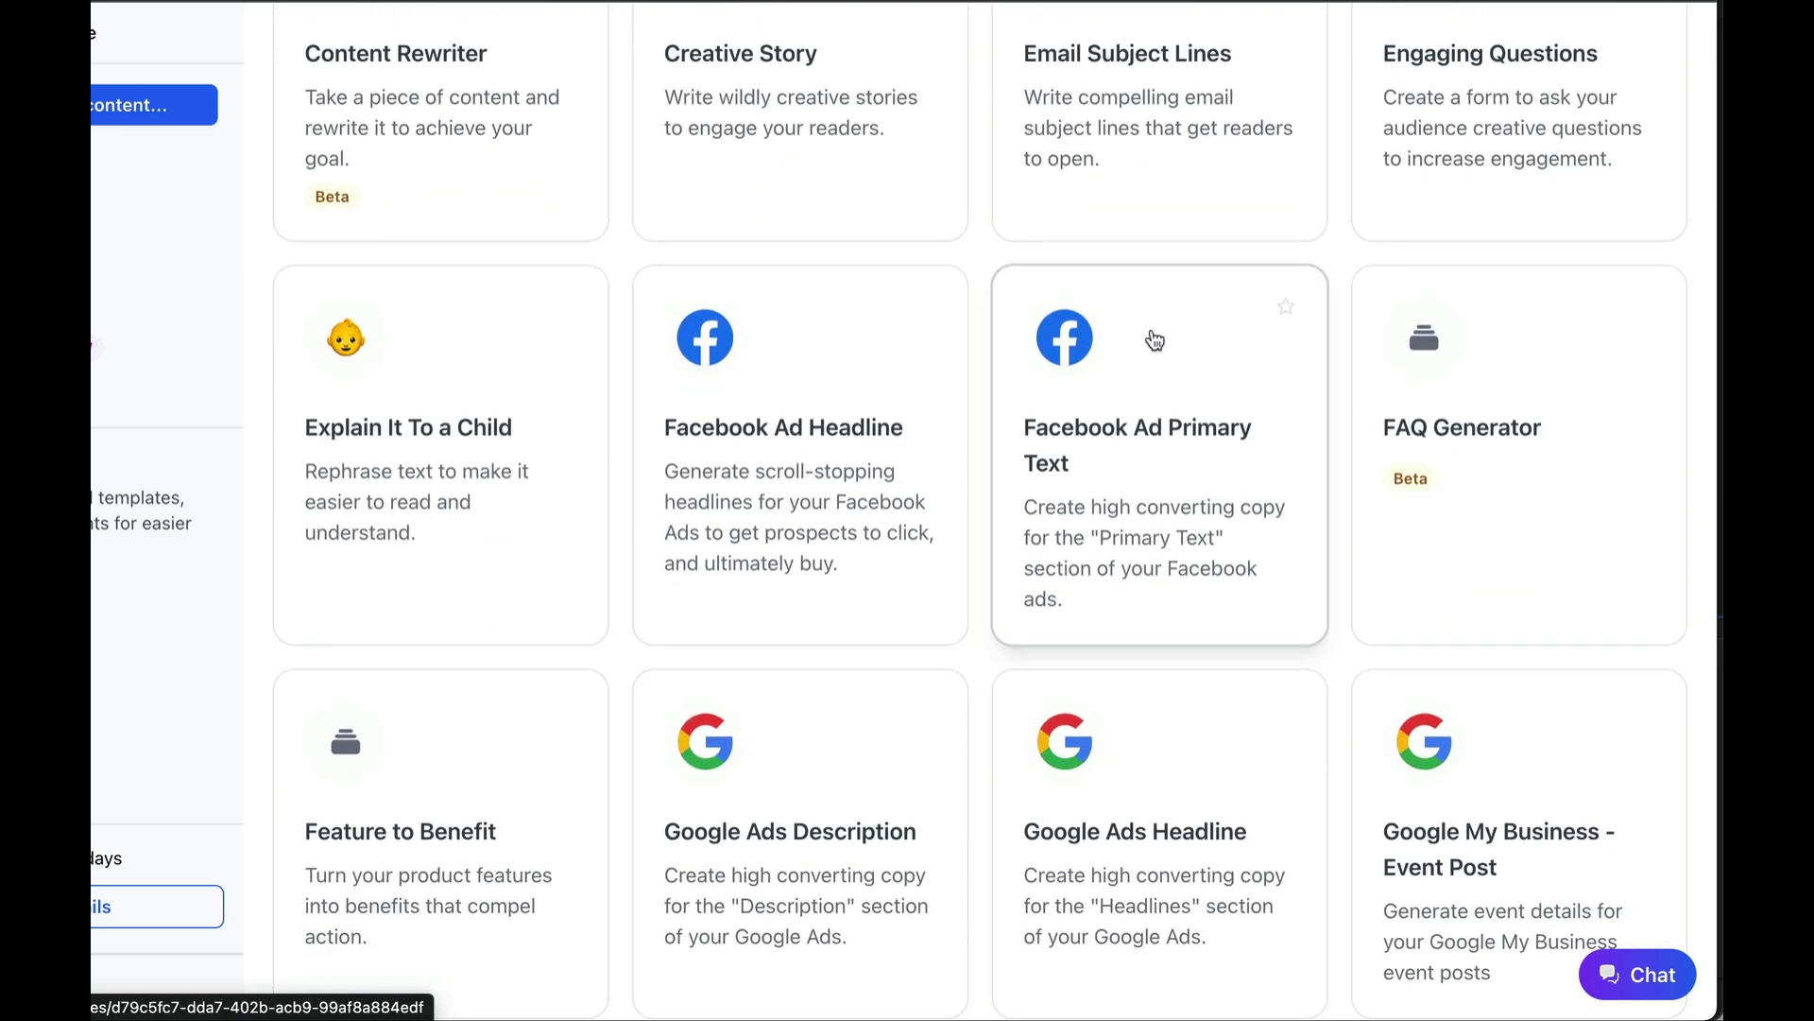
scroll(1154, 341, "up", 13)
scroll(1154, 340, "up", 5)
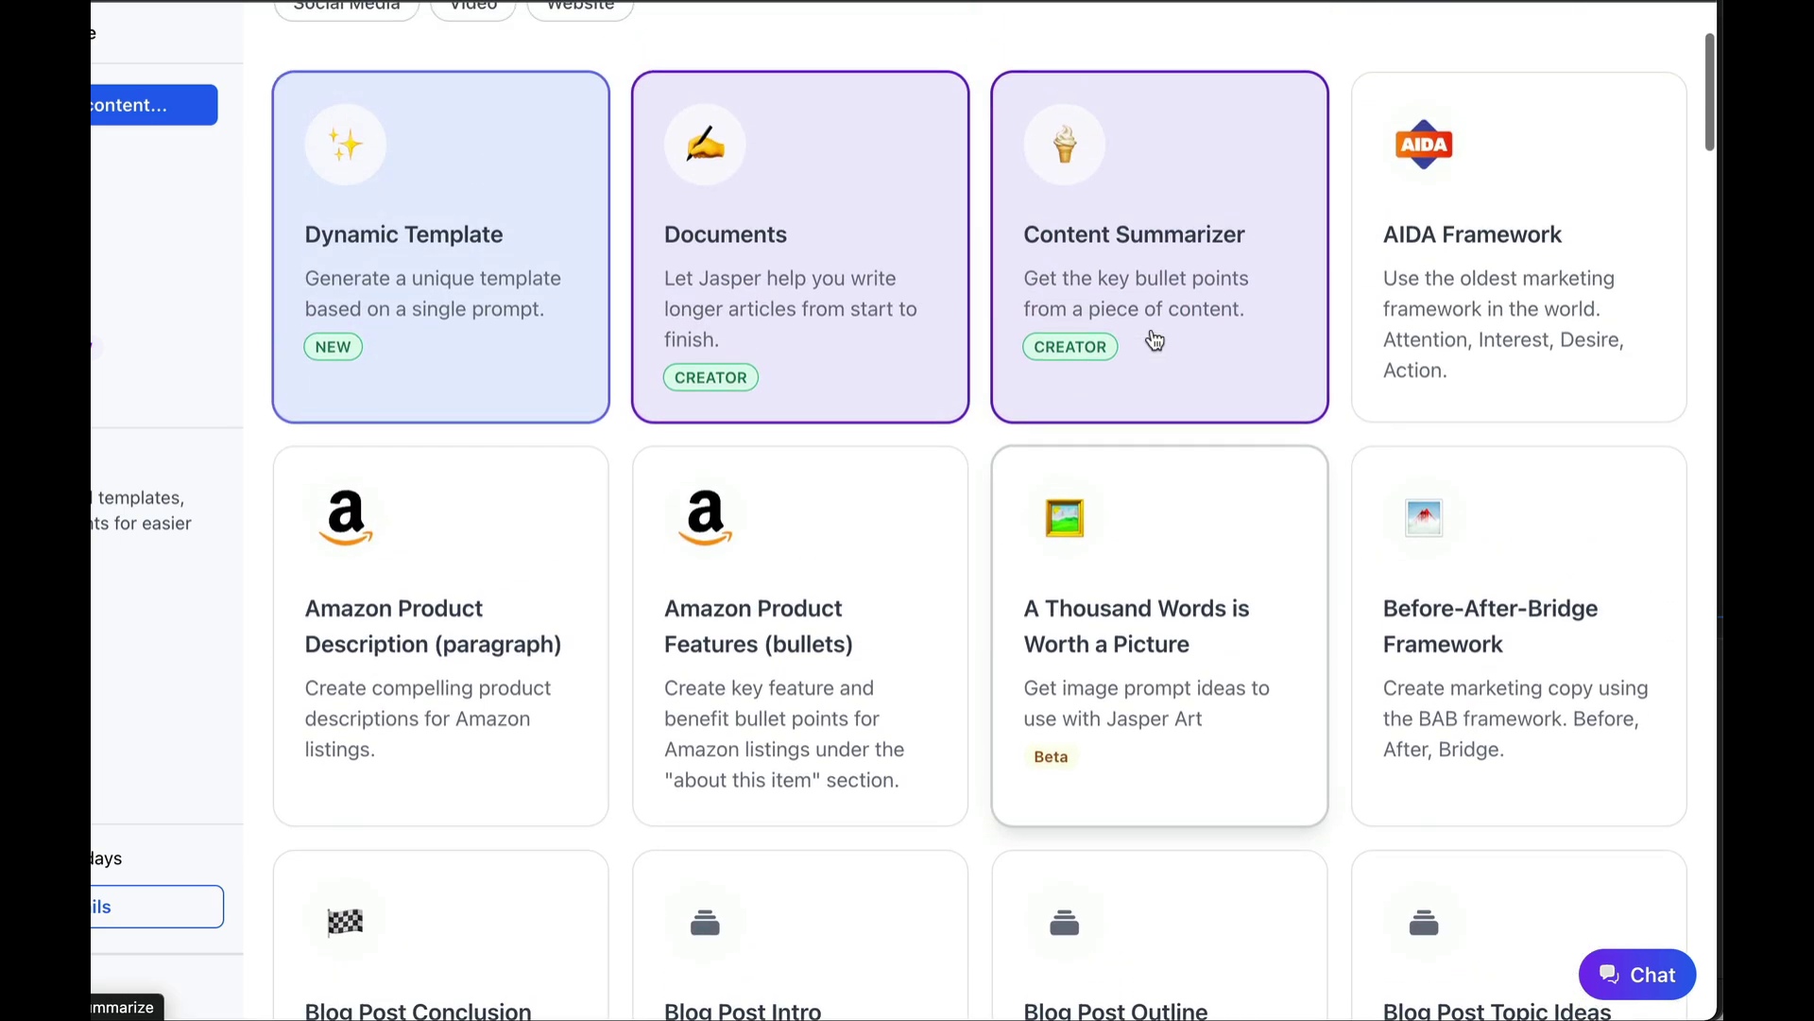
scroll(1154, 340, "up", 2)
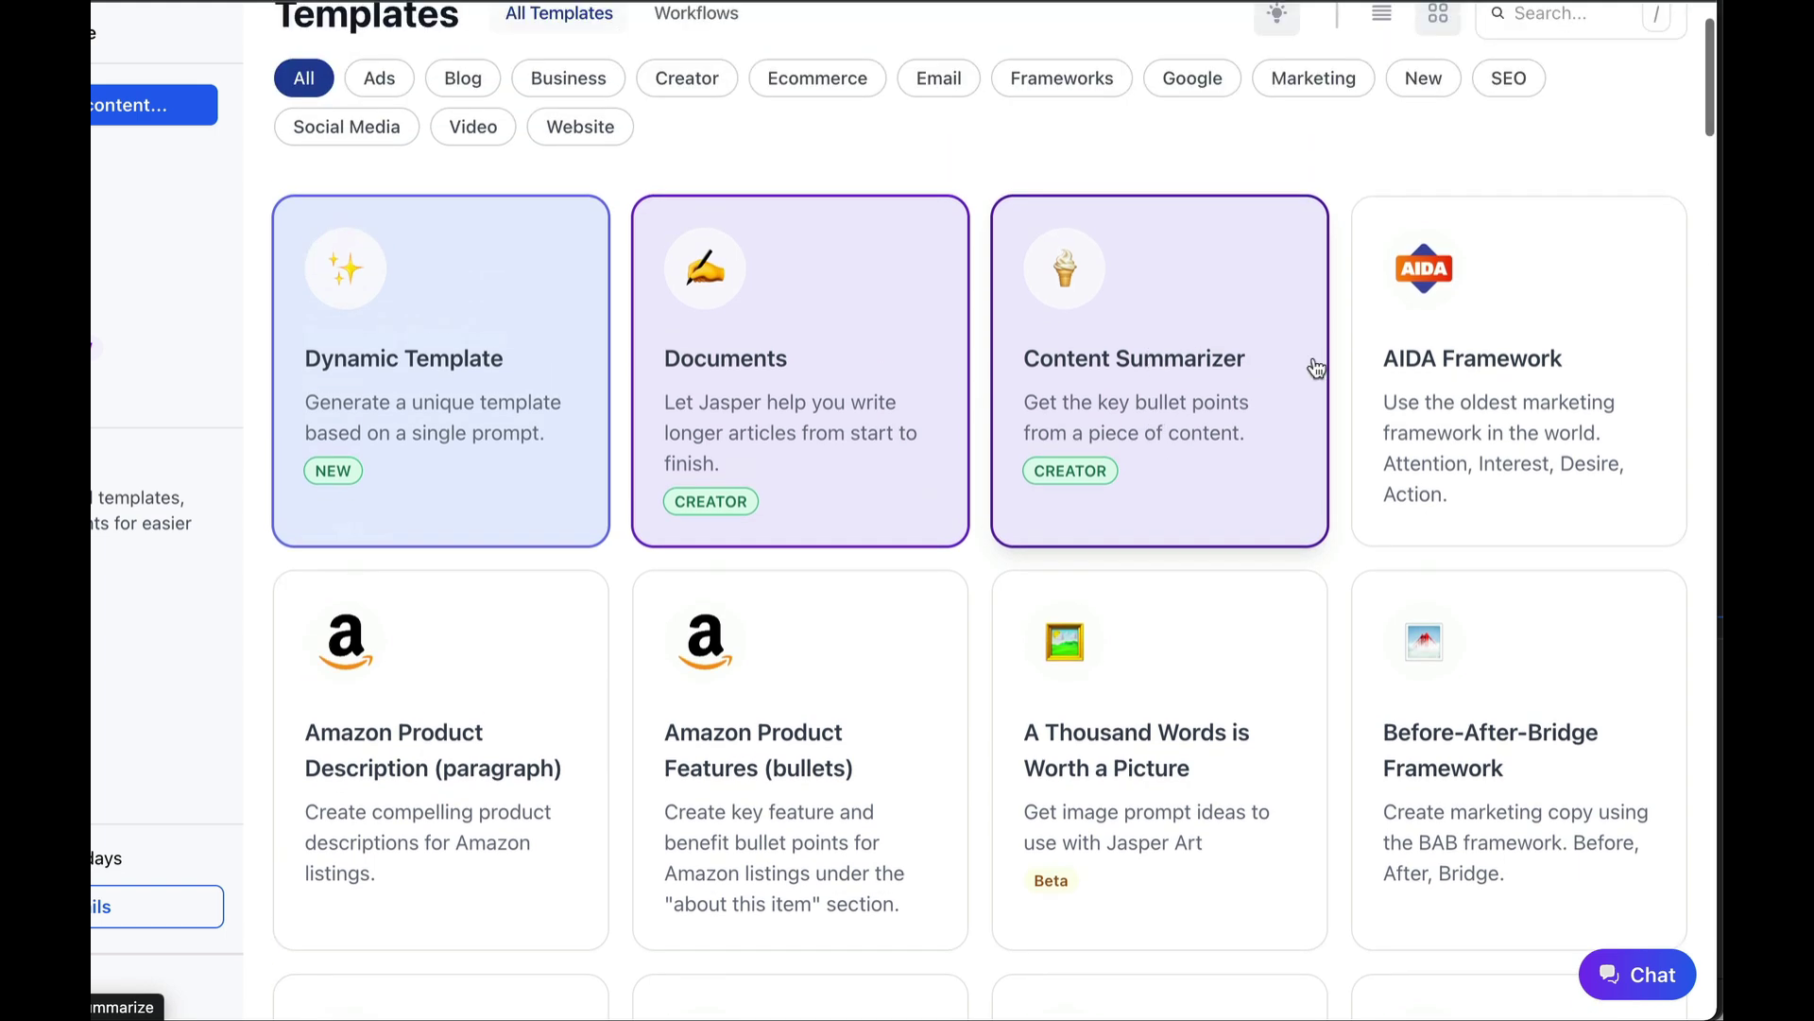
left_click(1540, 378)
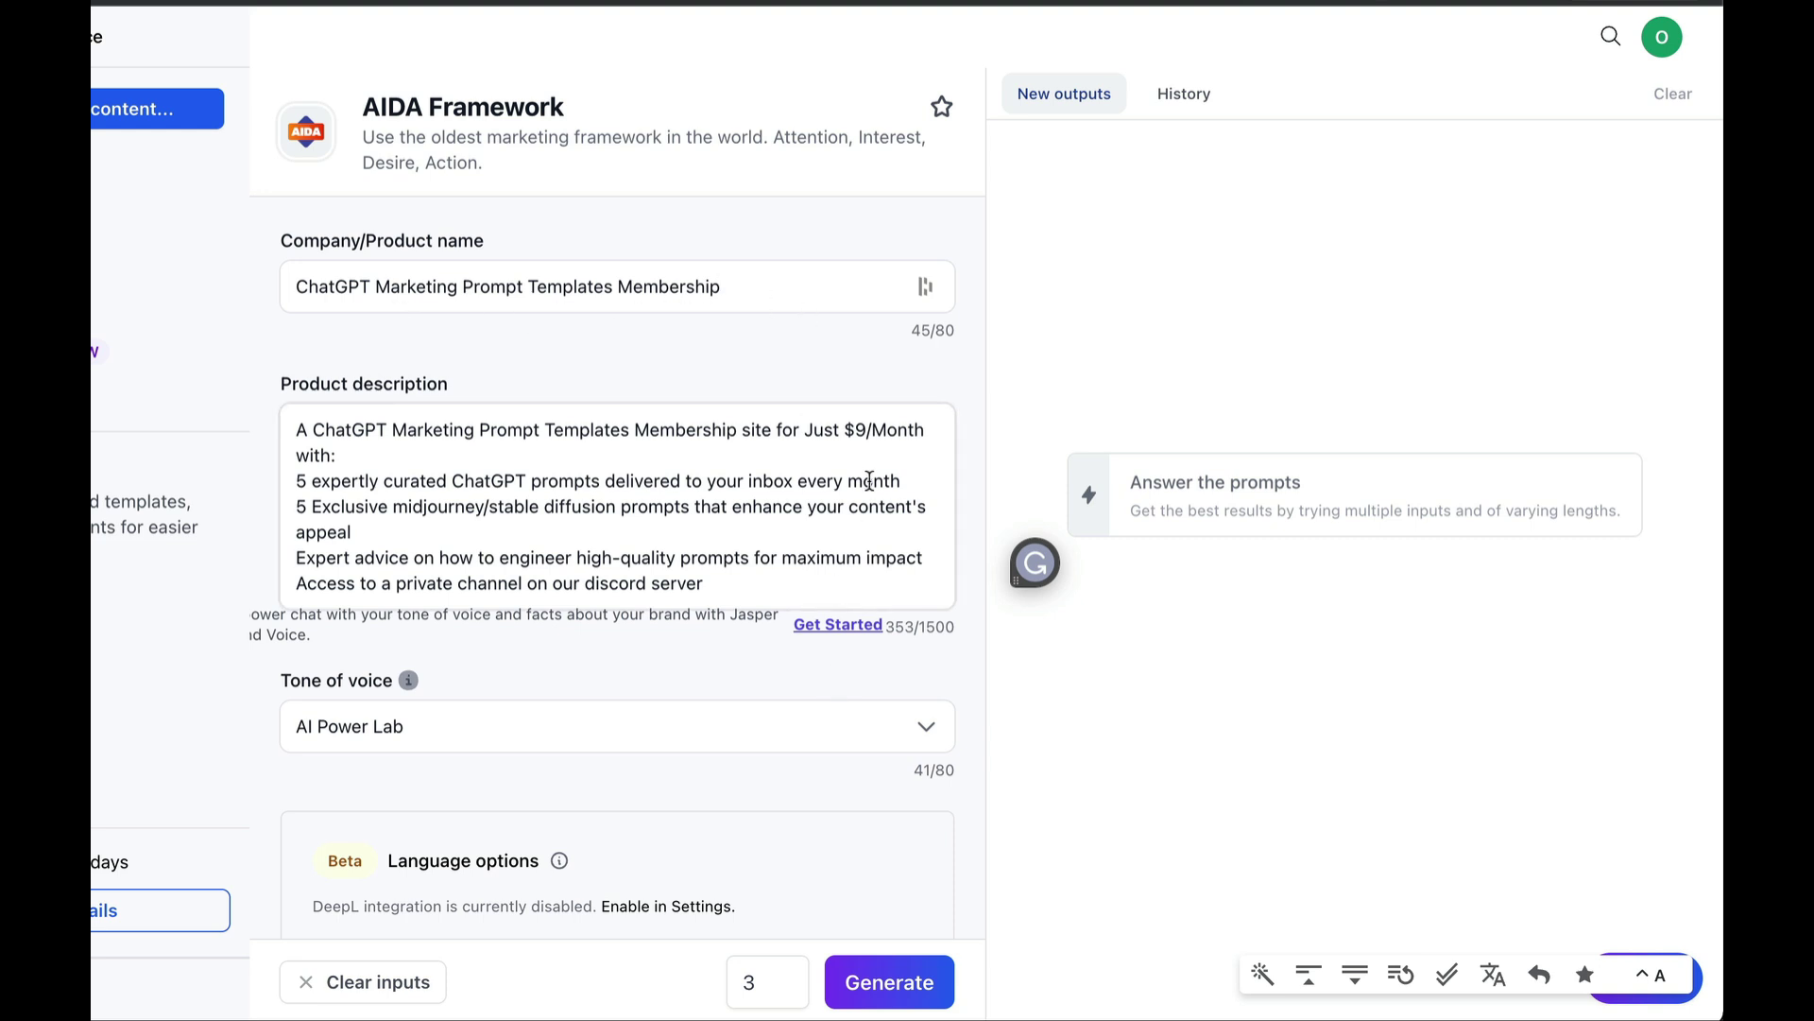
Step: Generate AIDA copy for the ChatGPT Marketing Prompt Templates Membership and review both outputs
left_click(910, 978)
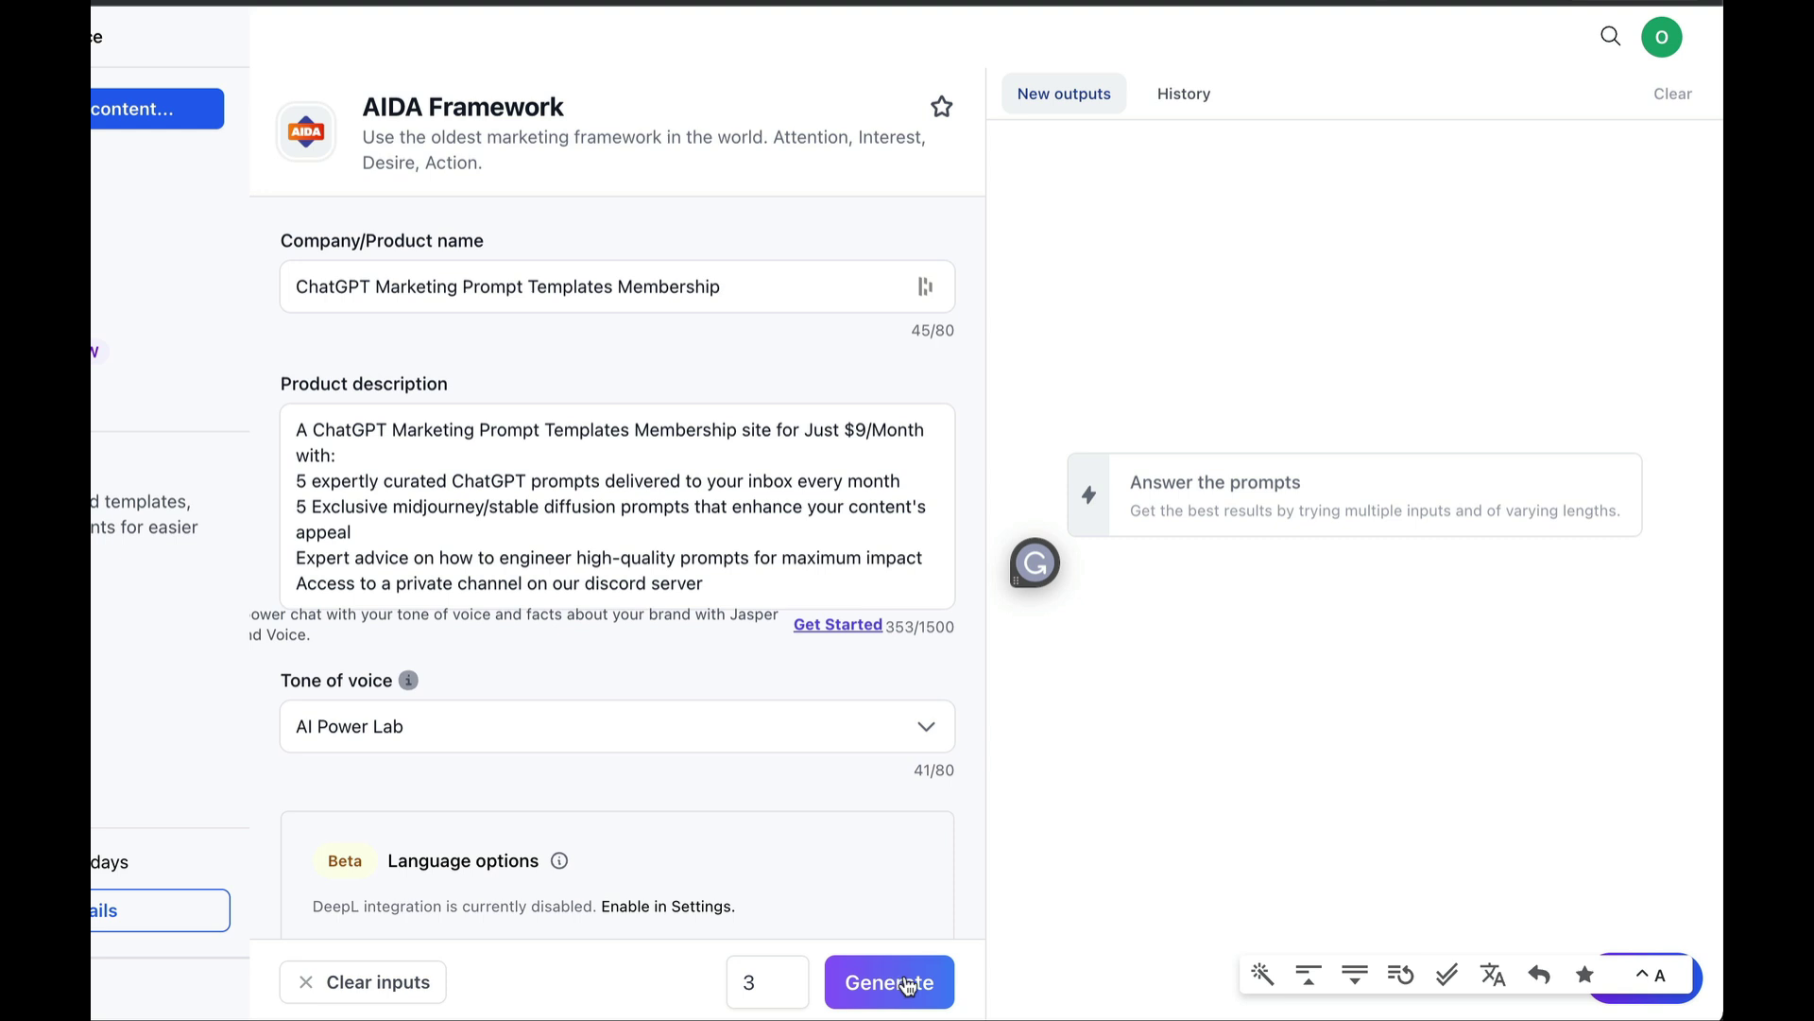
left_click(909, 984)
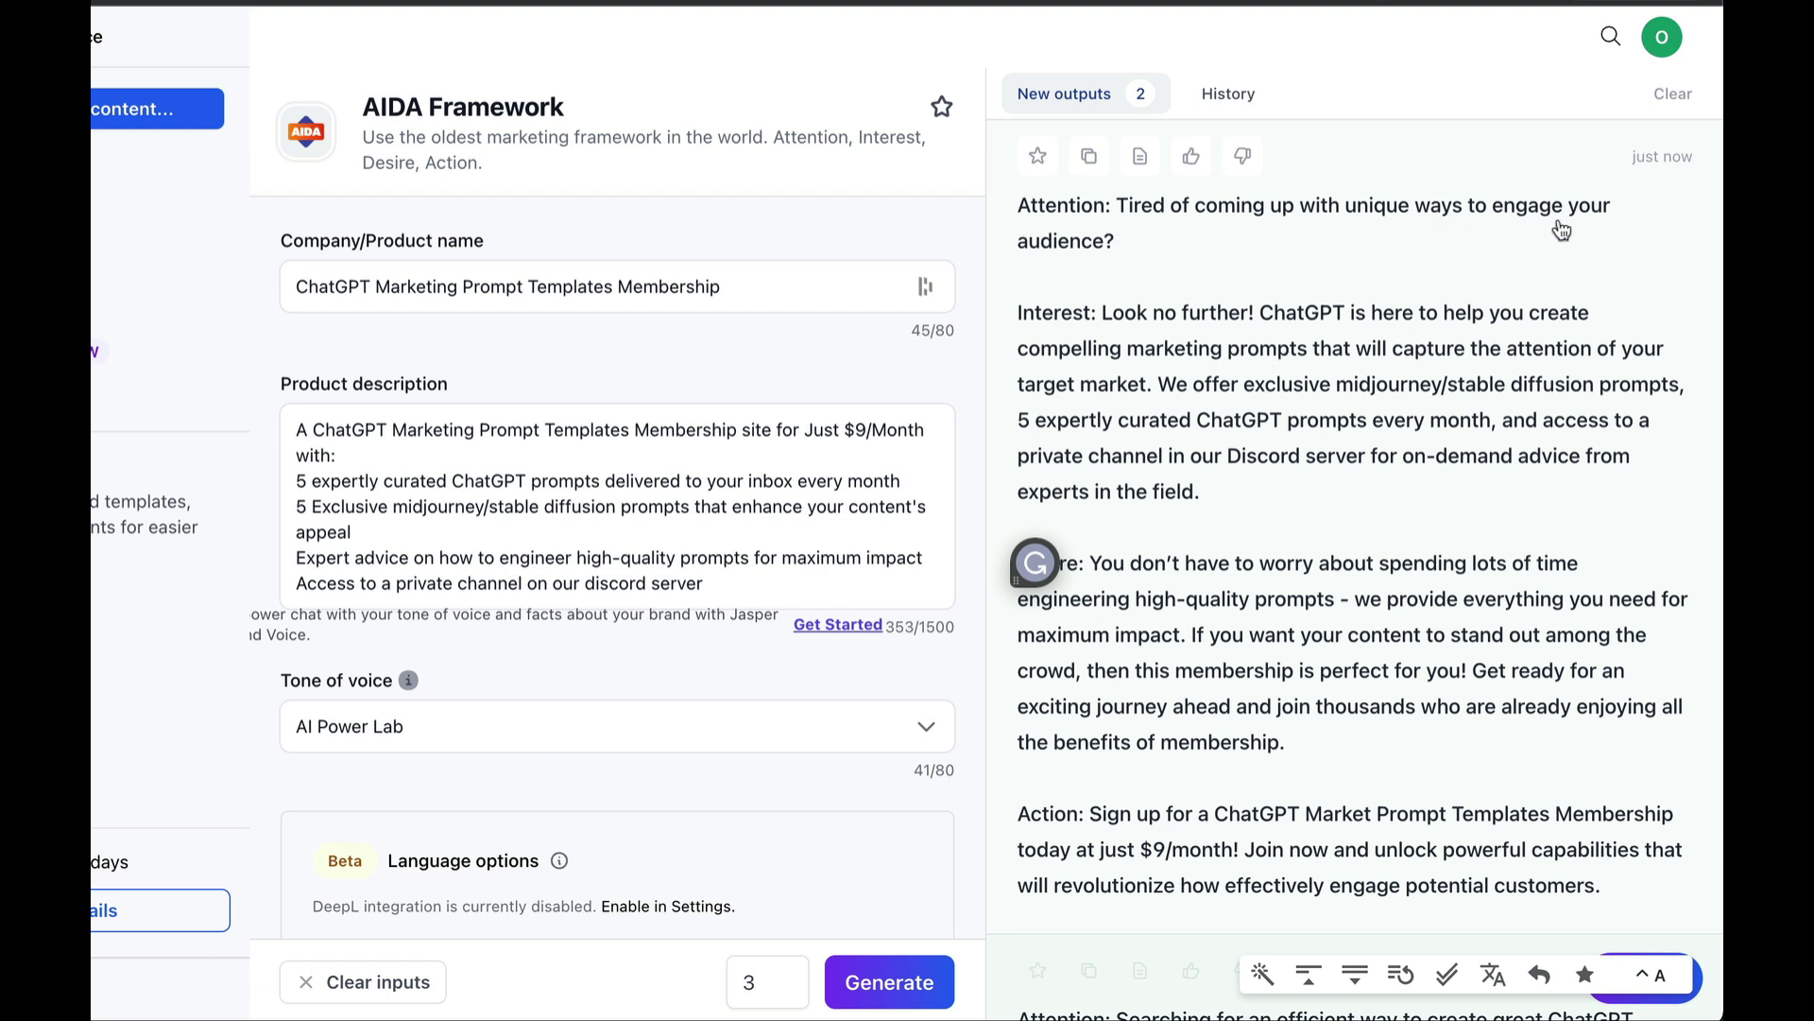
scroll(1496, 254, "down", 1)
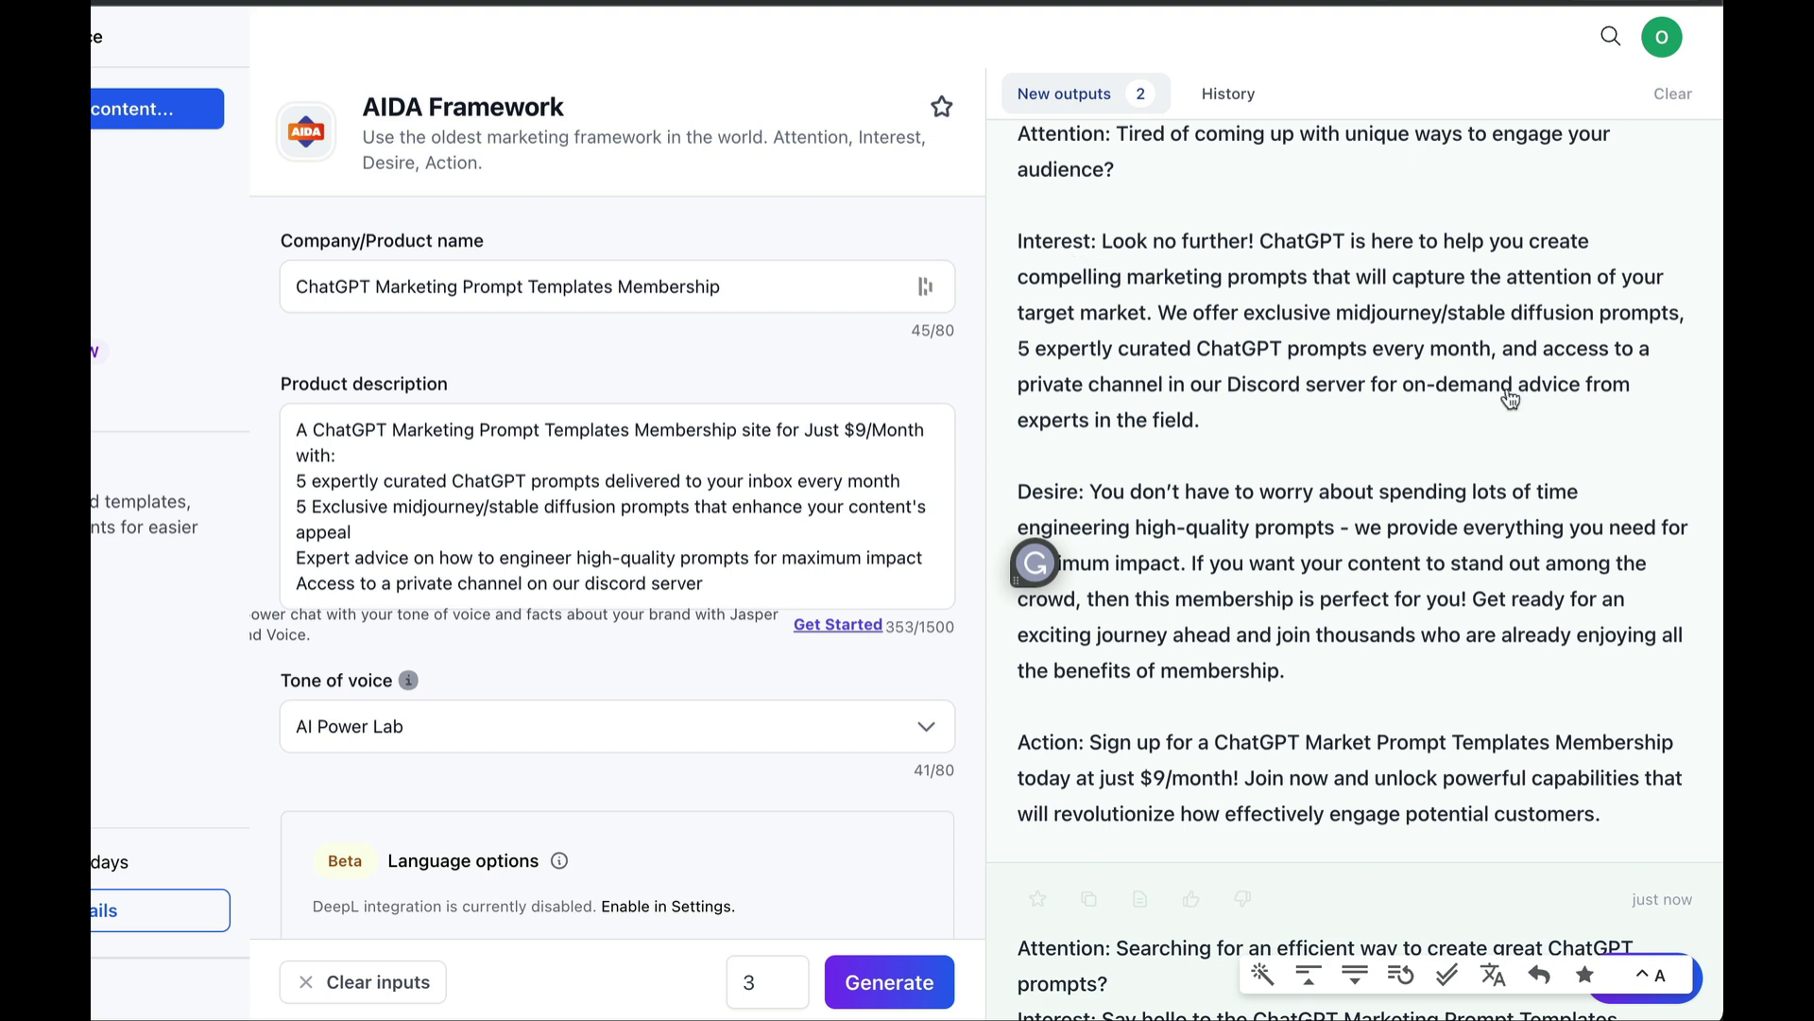
scroll(1502, 396, "down", 1)
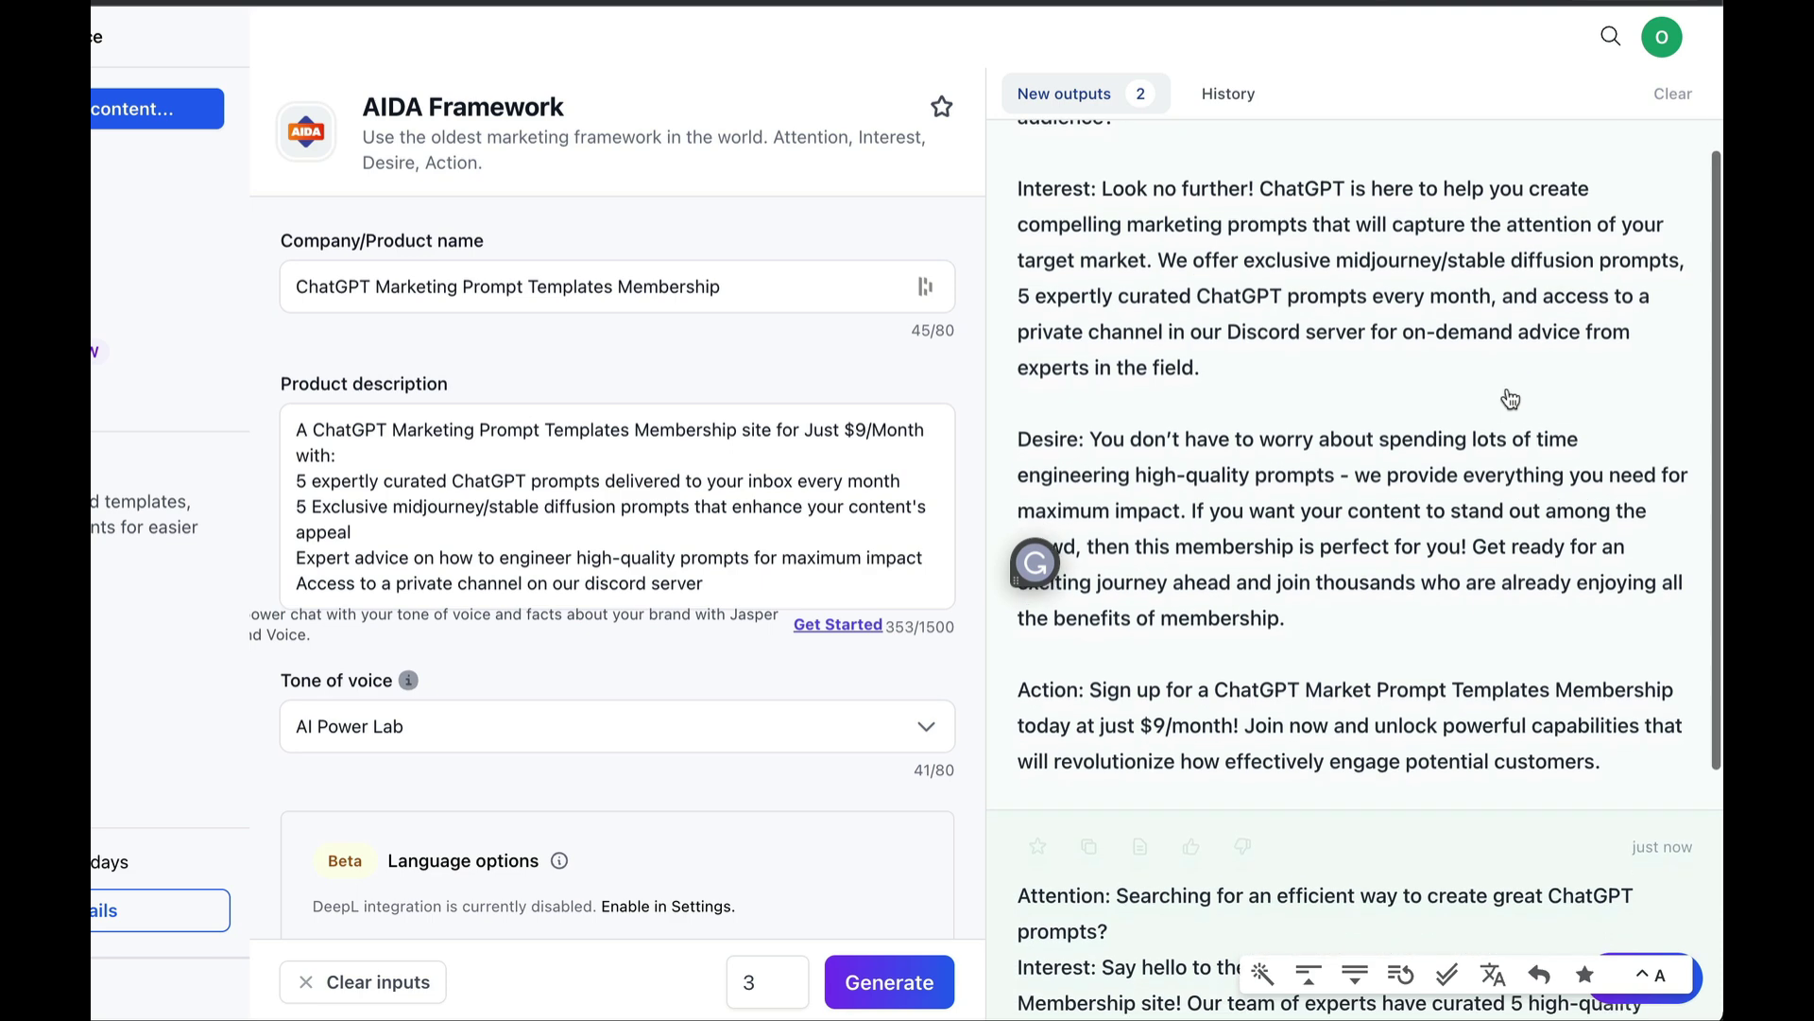
scroll(1503, 397, "up", 2)
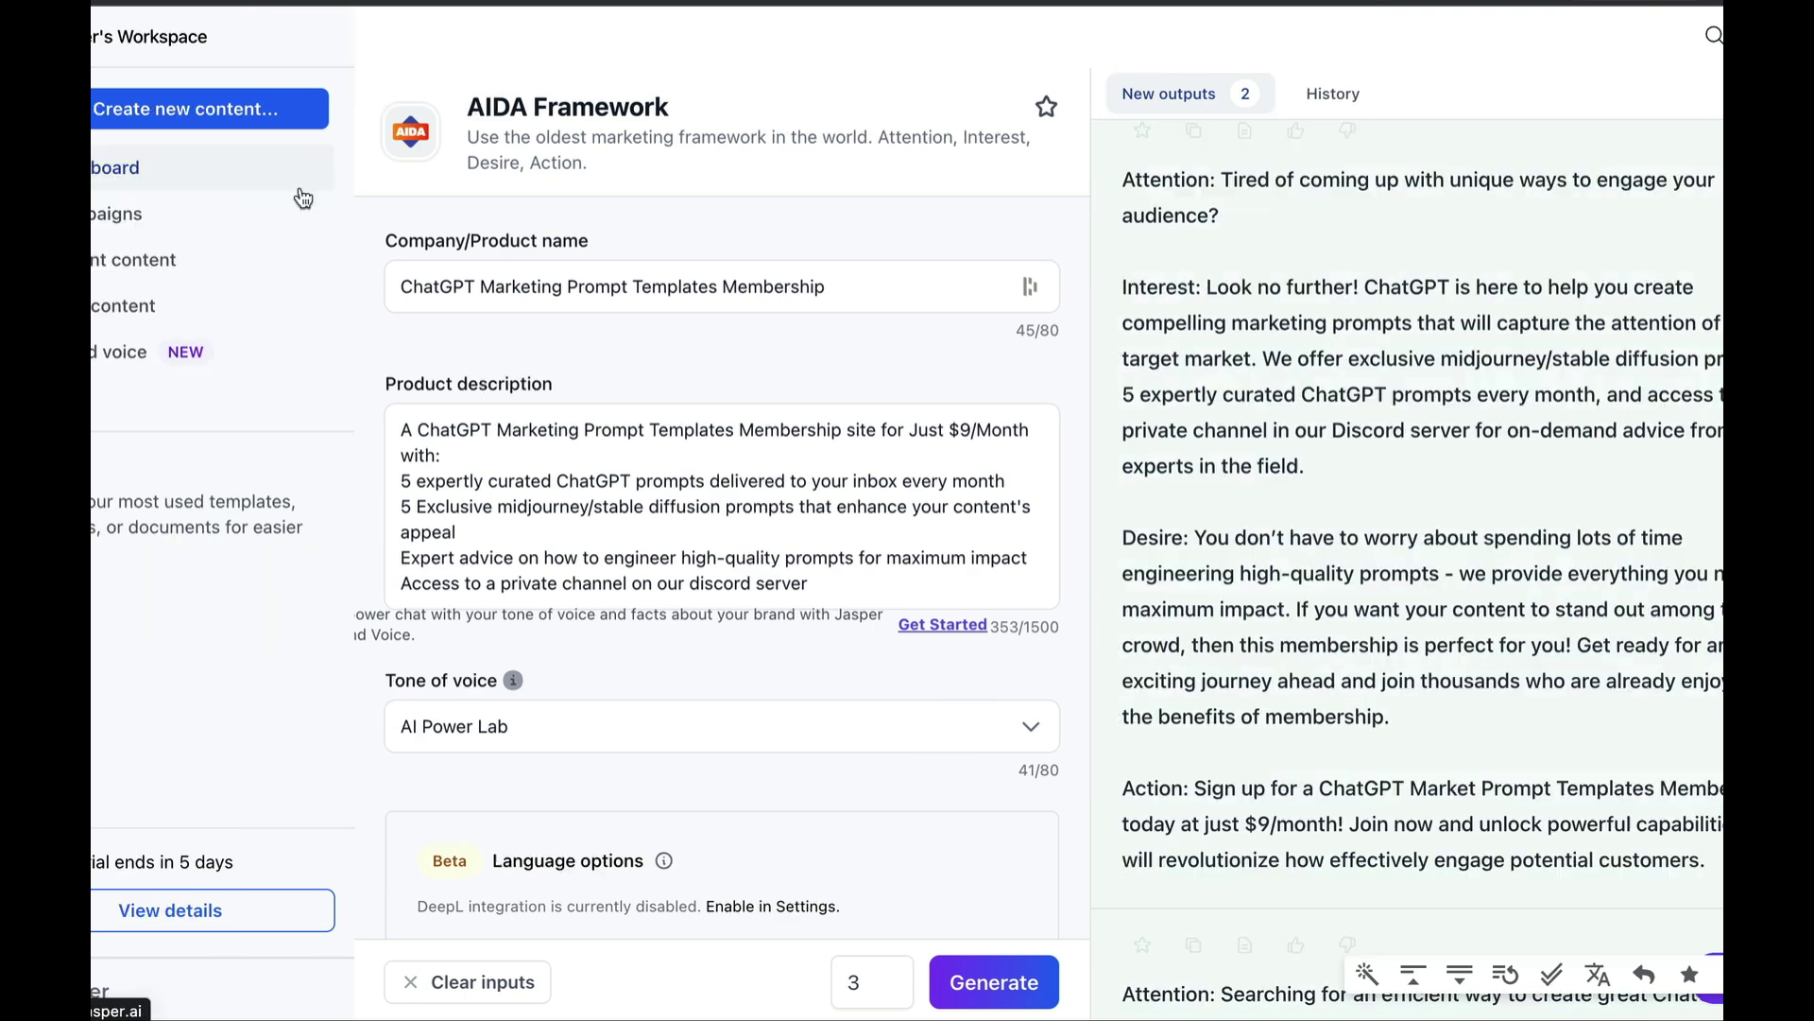
Step: Generate a One-Shot Blog Post on 'Email Marketing vs Social Media' for CEOs, CMOs and entrepreneurs
left_click(203, 107)
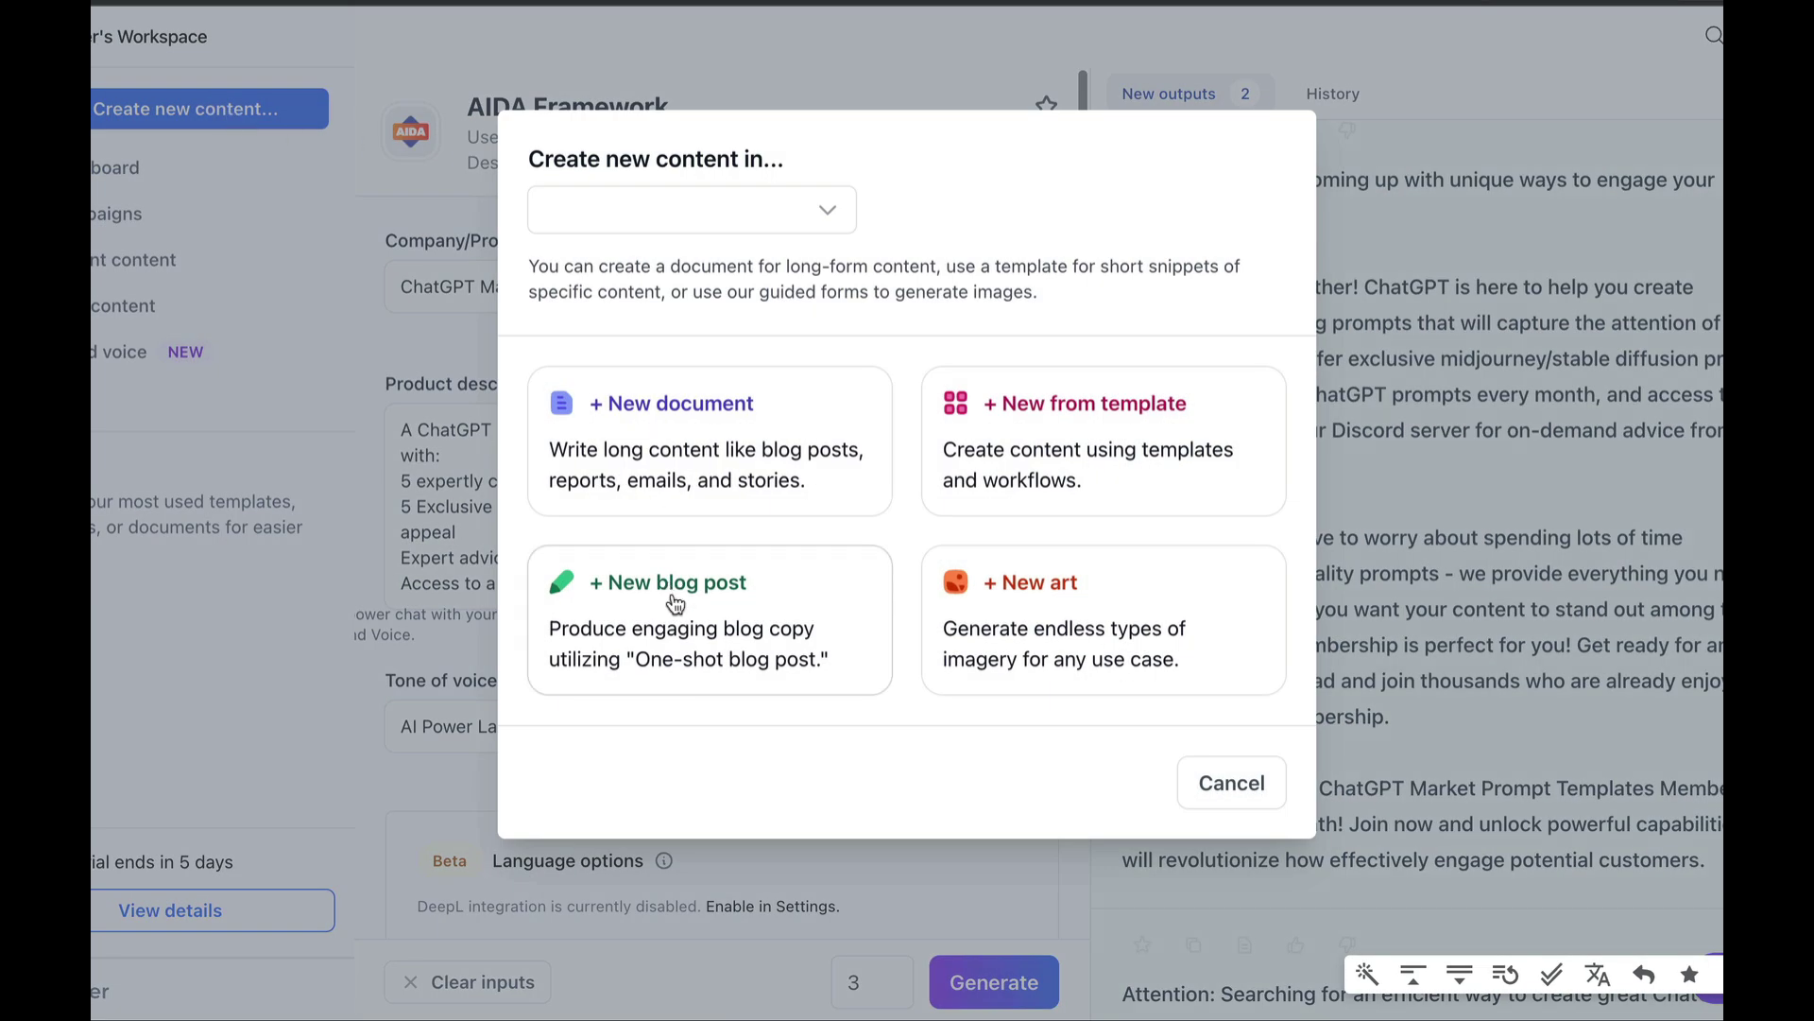
left_click(718, 622)
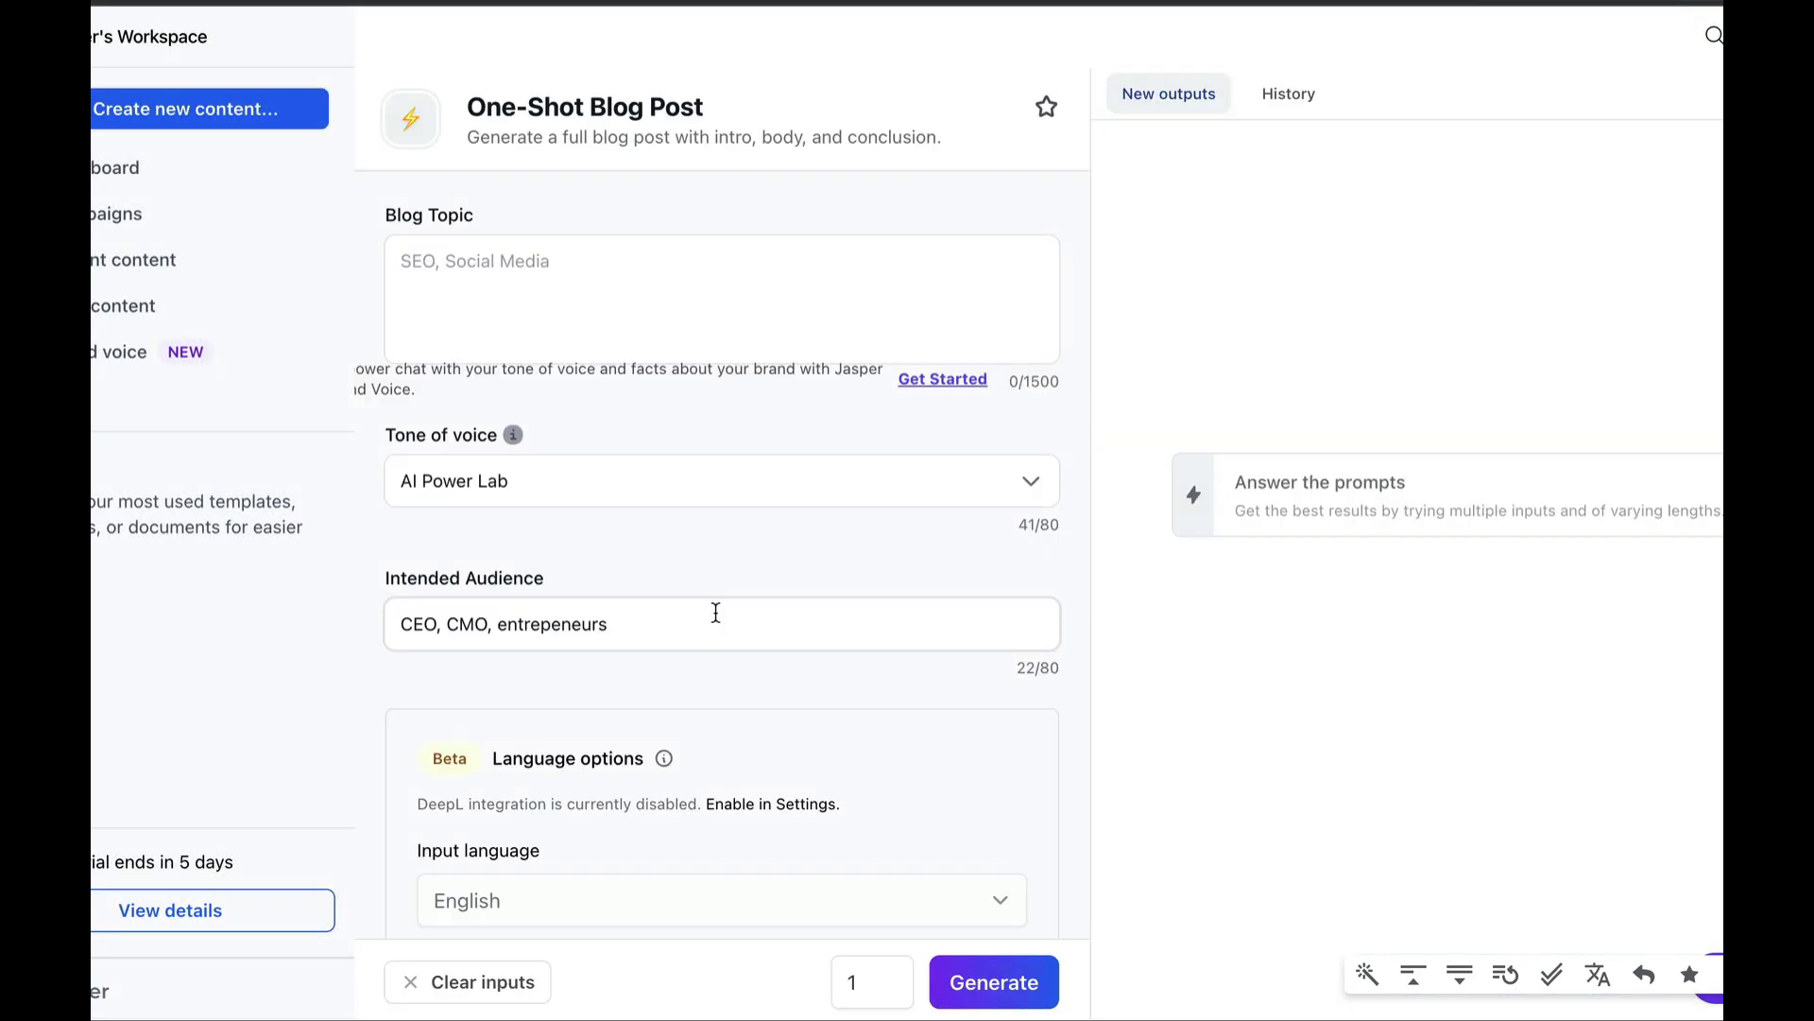
left_click(672, 262)
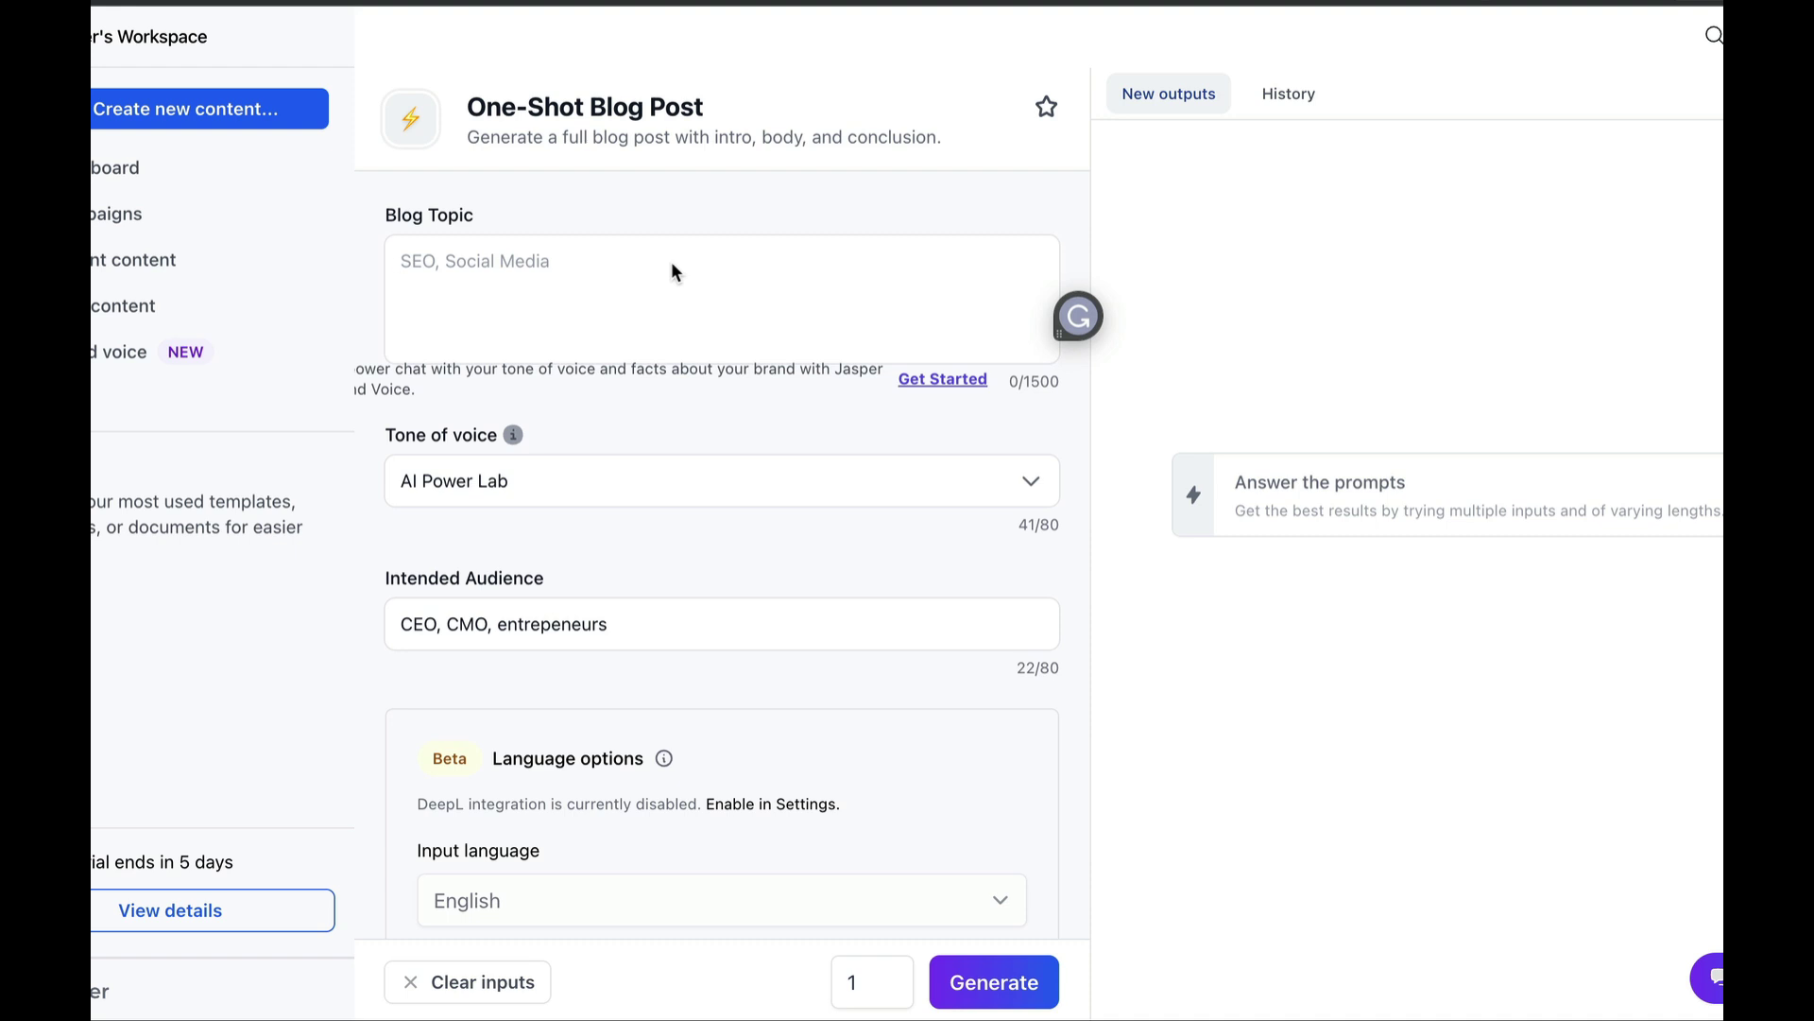
type("Email Marketing vs Social Media")
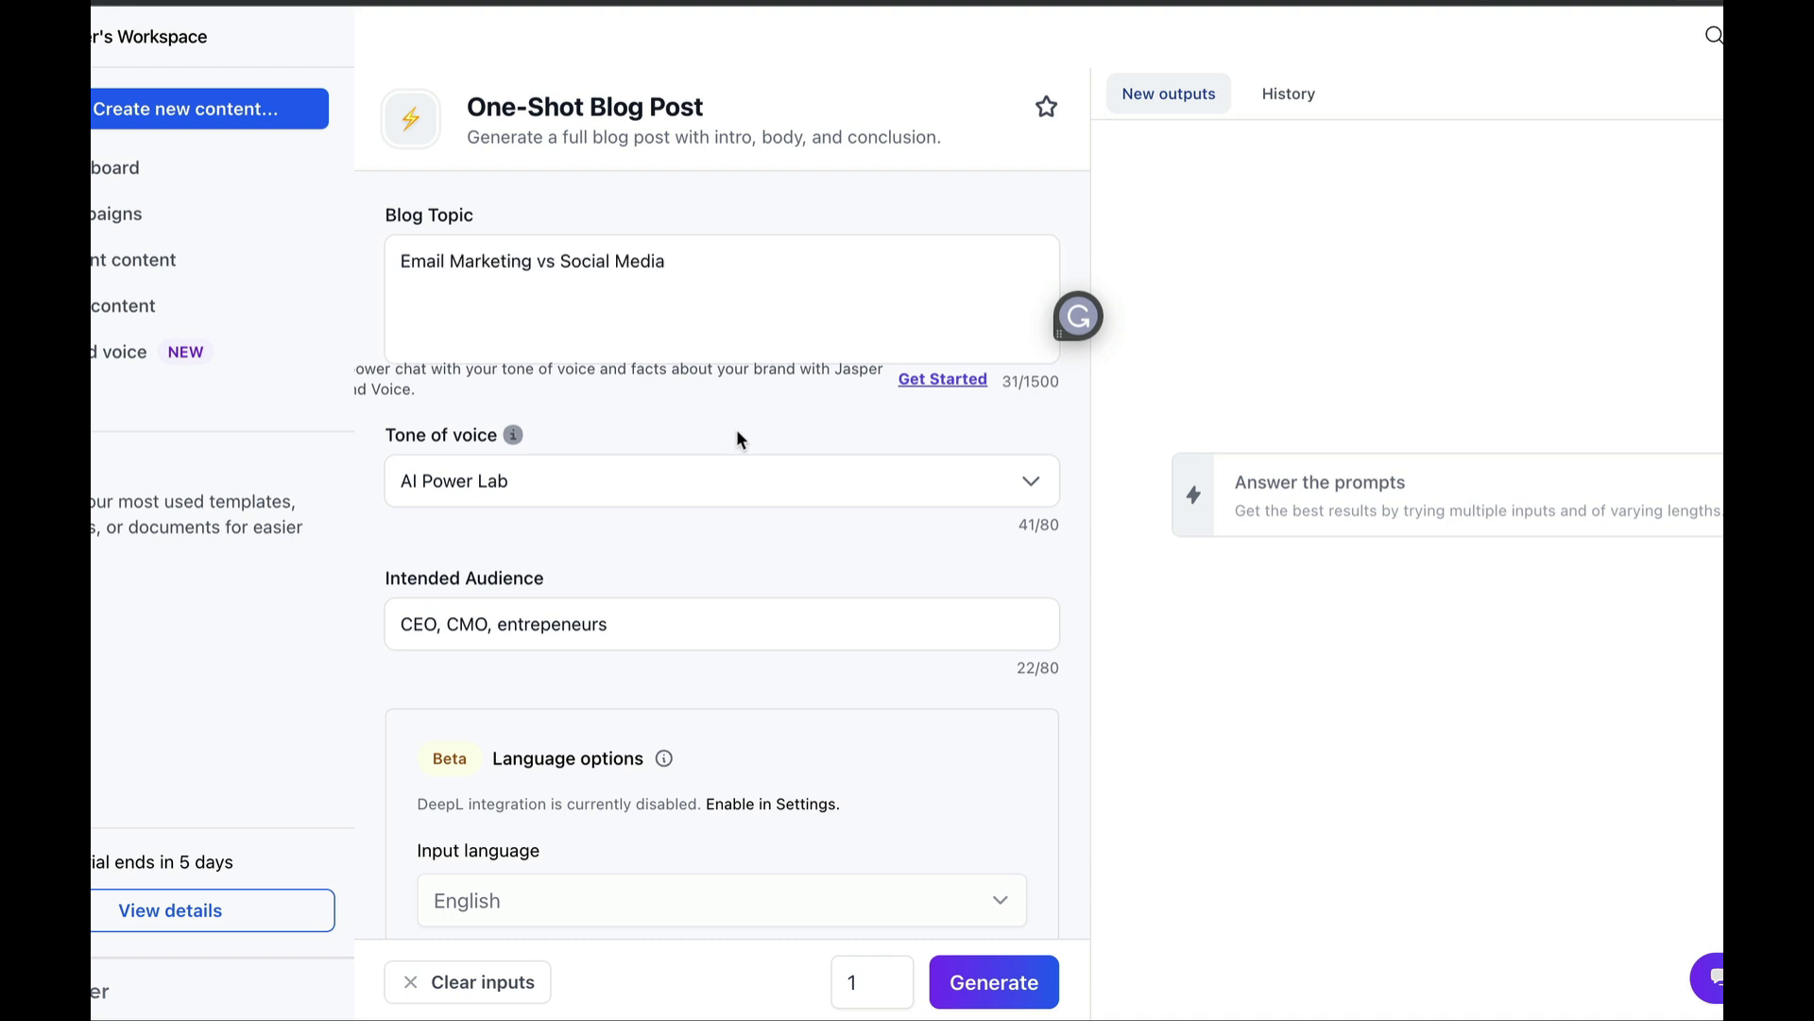
scroll(484, 593, "down", 4)
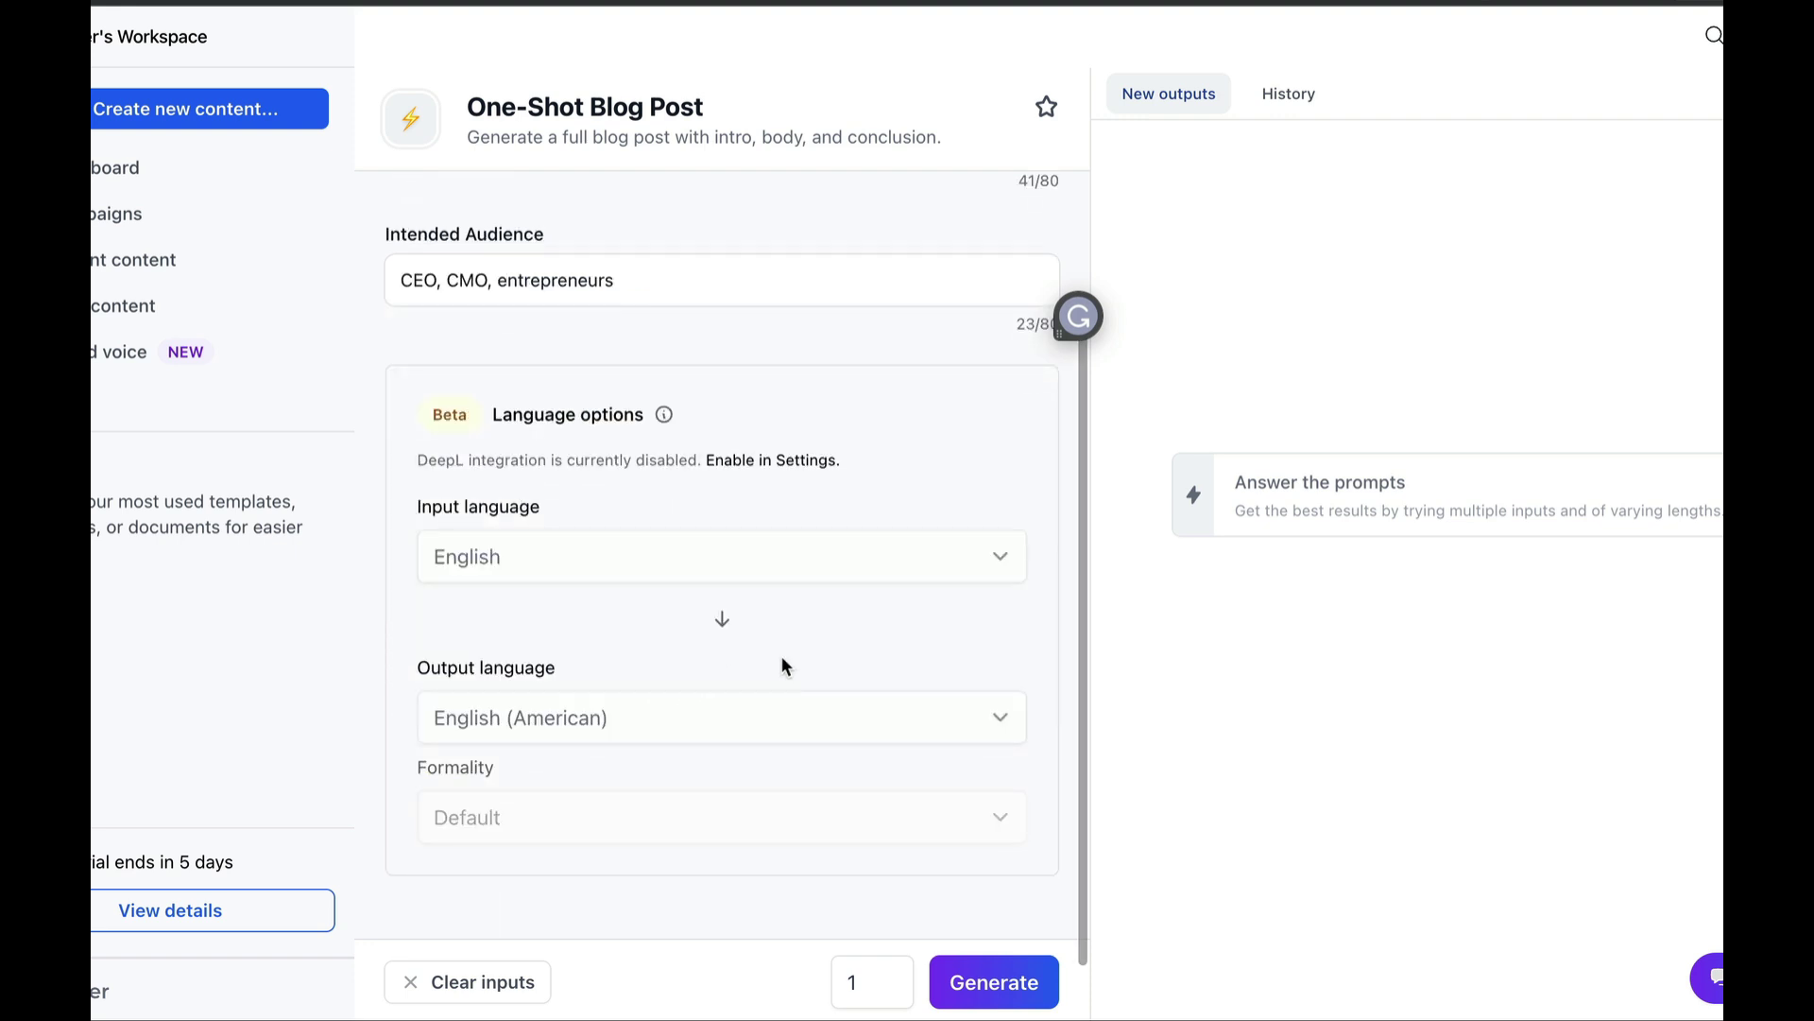
left_click(1040, 983)
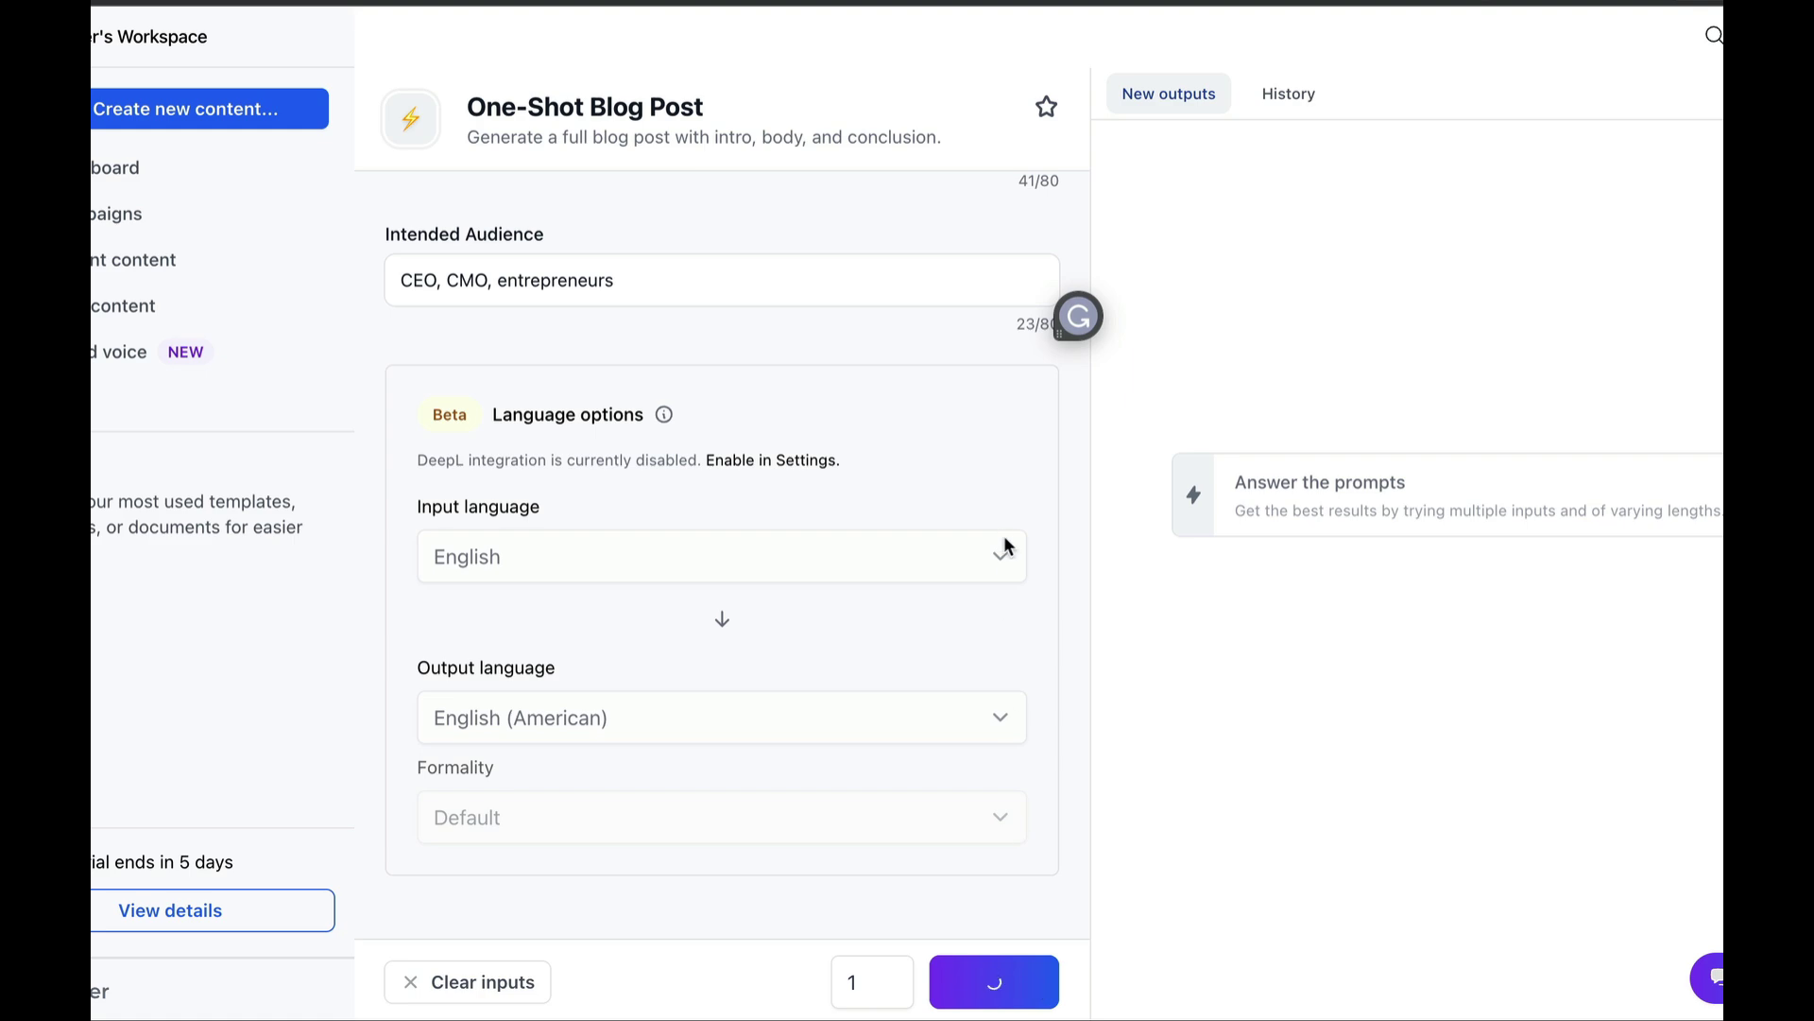
scroll(1005, 538, "up", 5)
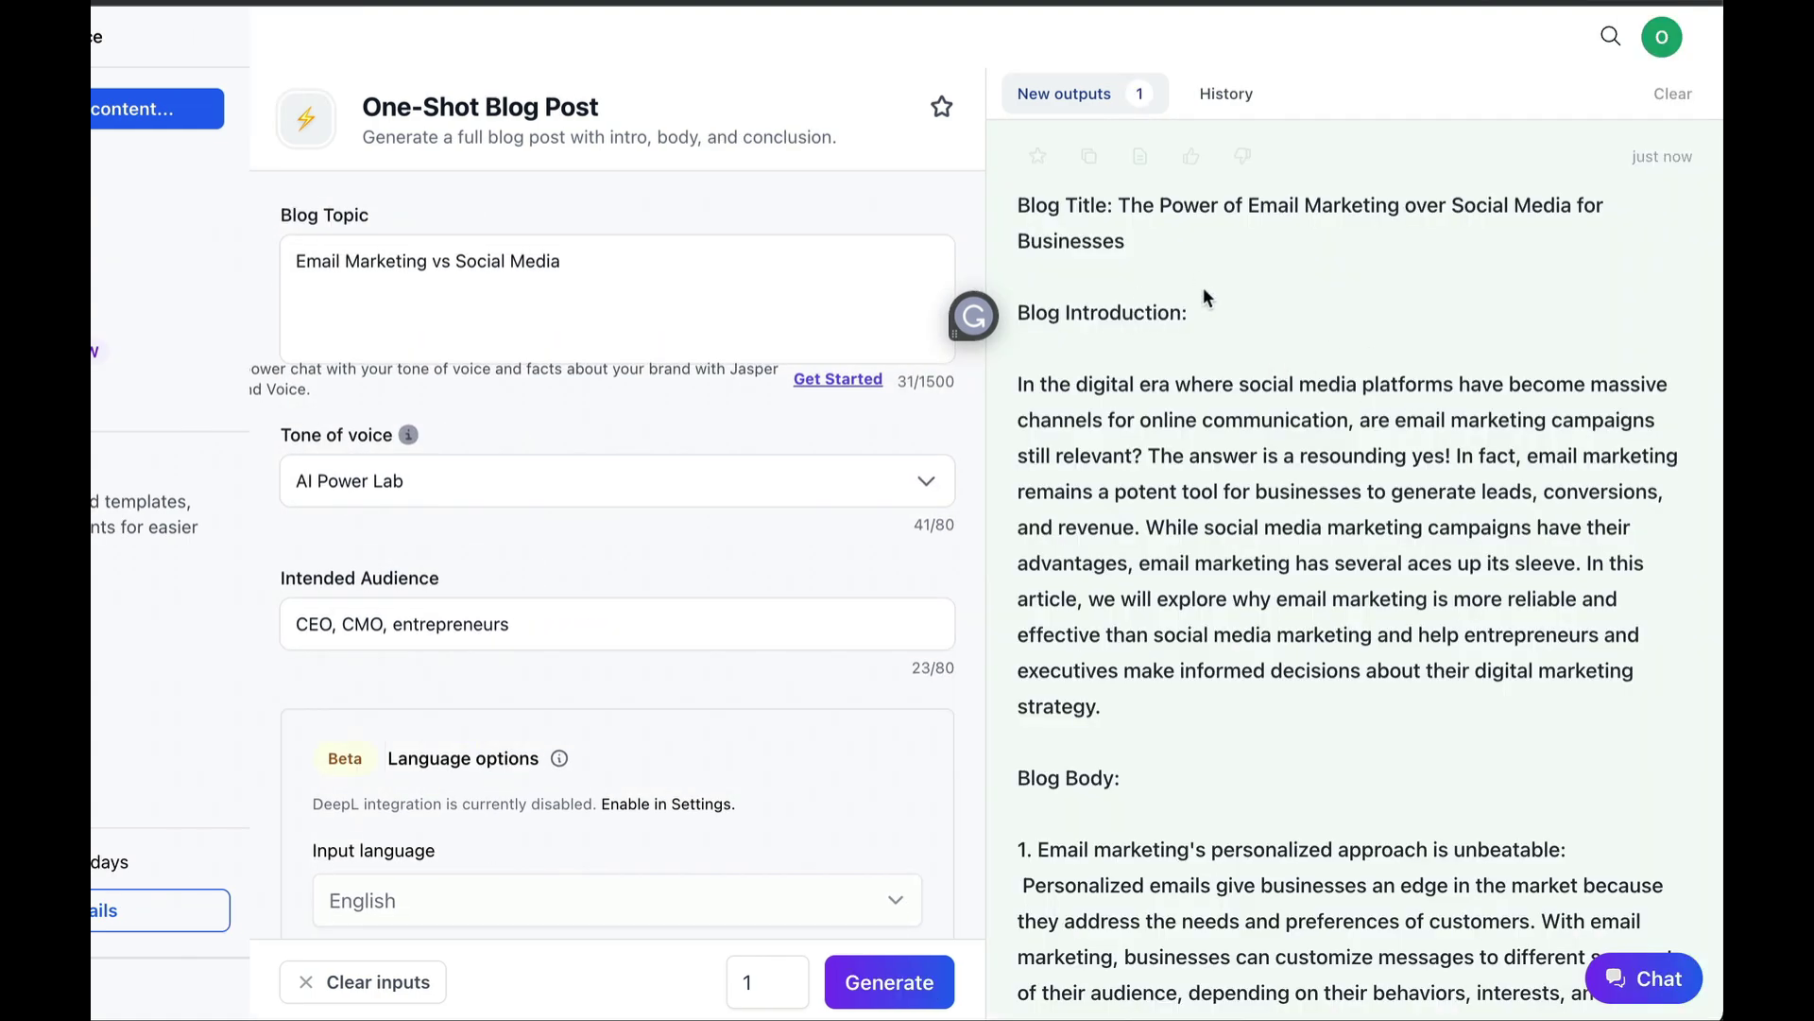
scroll(1204, 285, "down", 6)
scroll(1204, 285, "up", 6)
scroll(1204, 286, "down", 7)
scroll(1204, 285, "up", 7)
scroll(1134, 344, "down", 10)
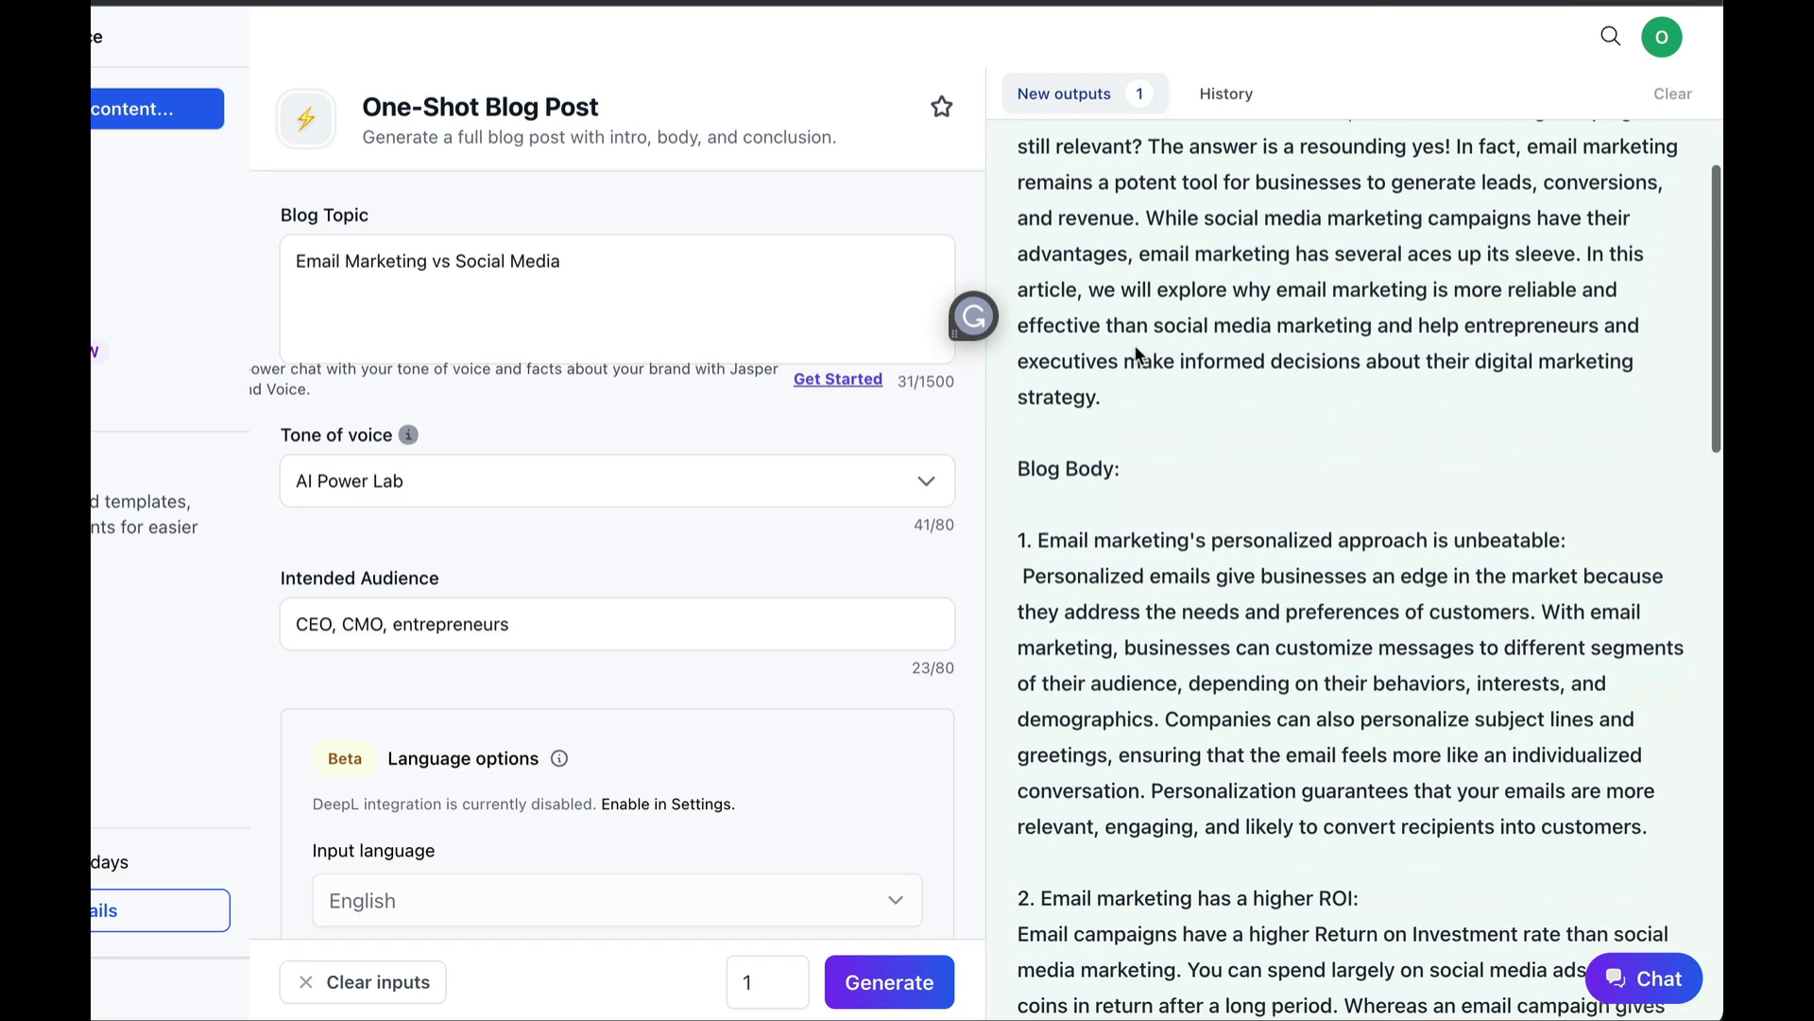
scroll(1138, 356, "down", 4)
scroll(1137, 357, "up", 14)
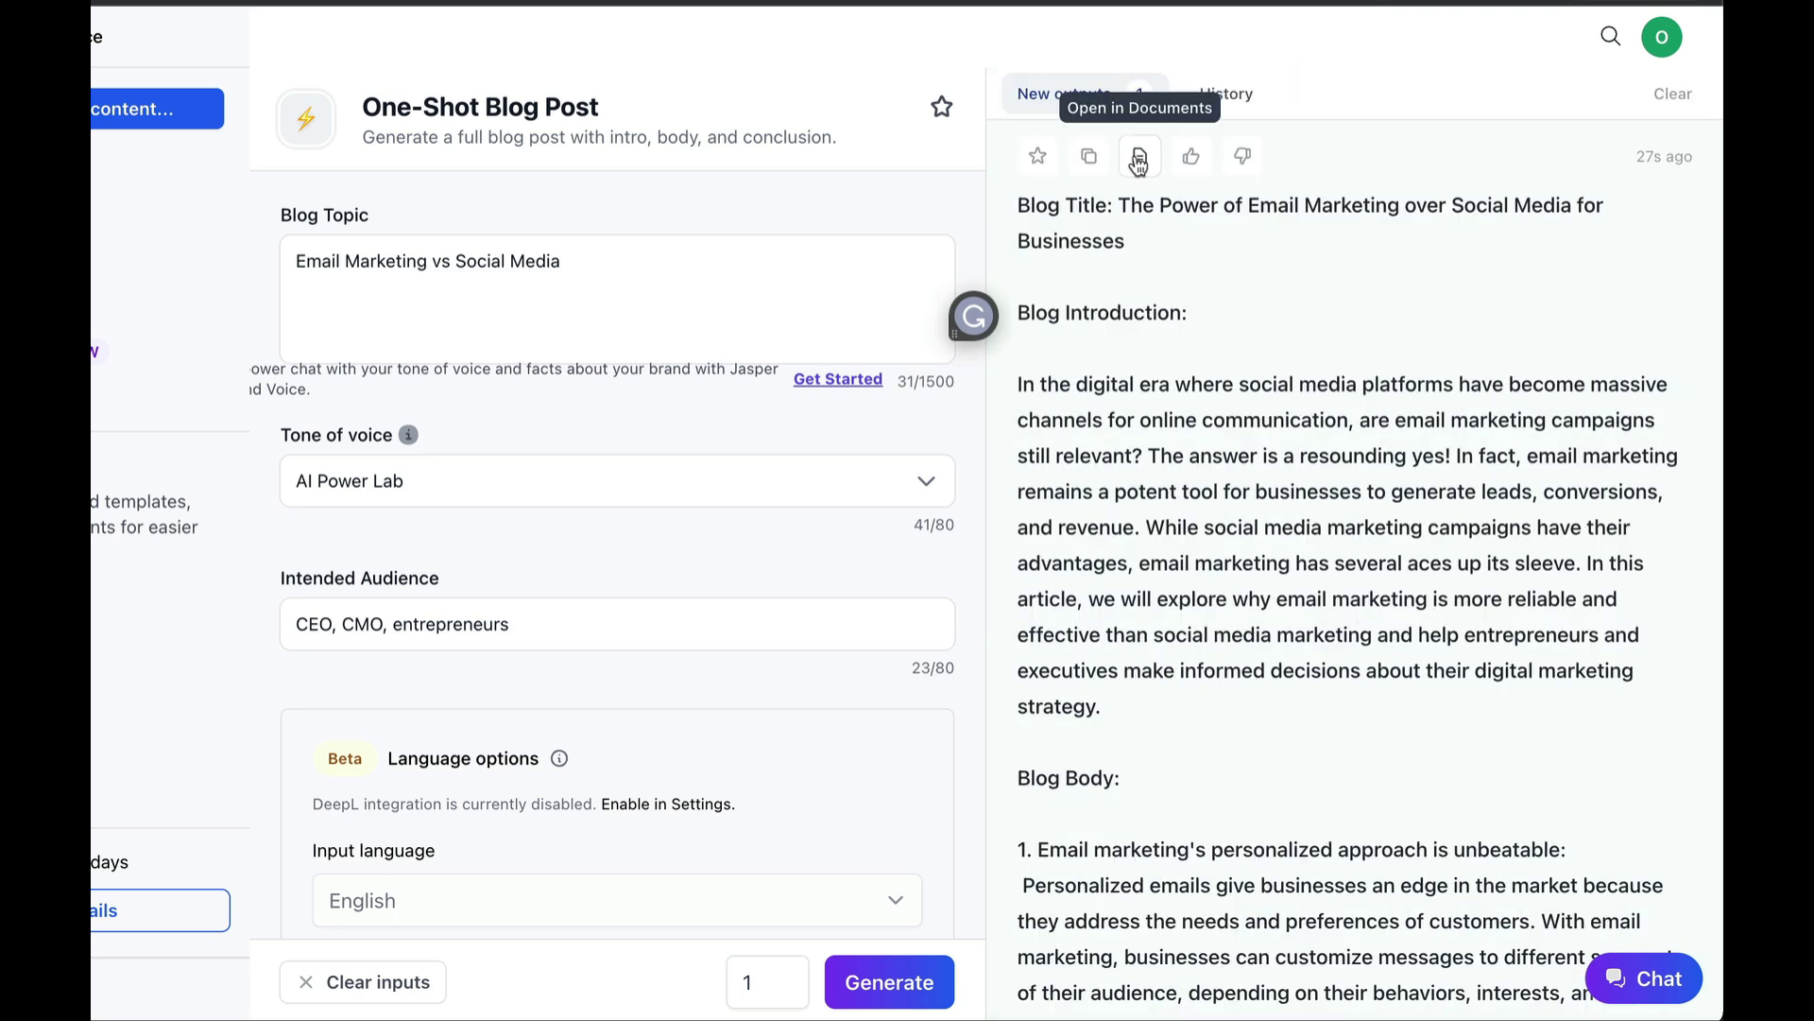
left_click(1139, 158)
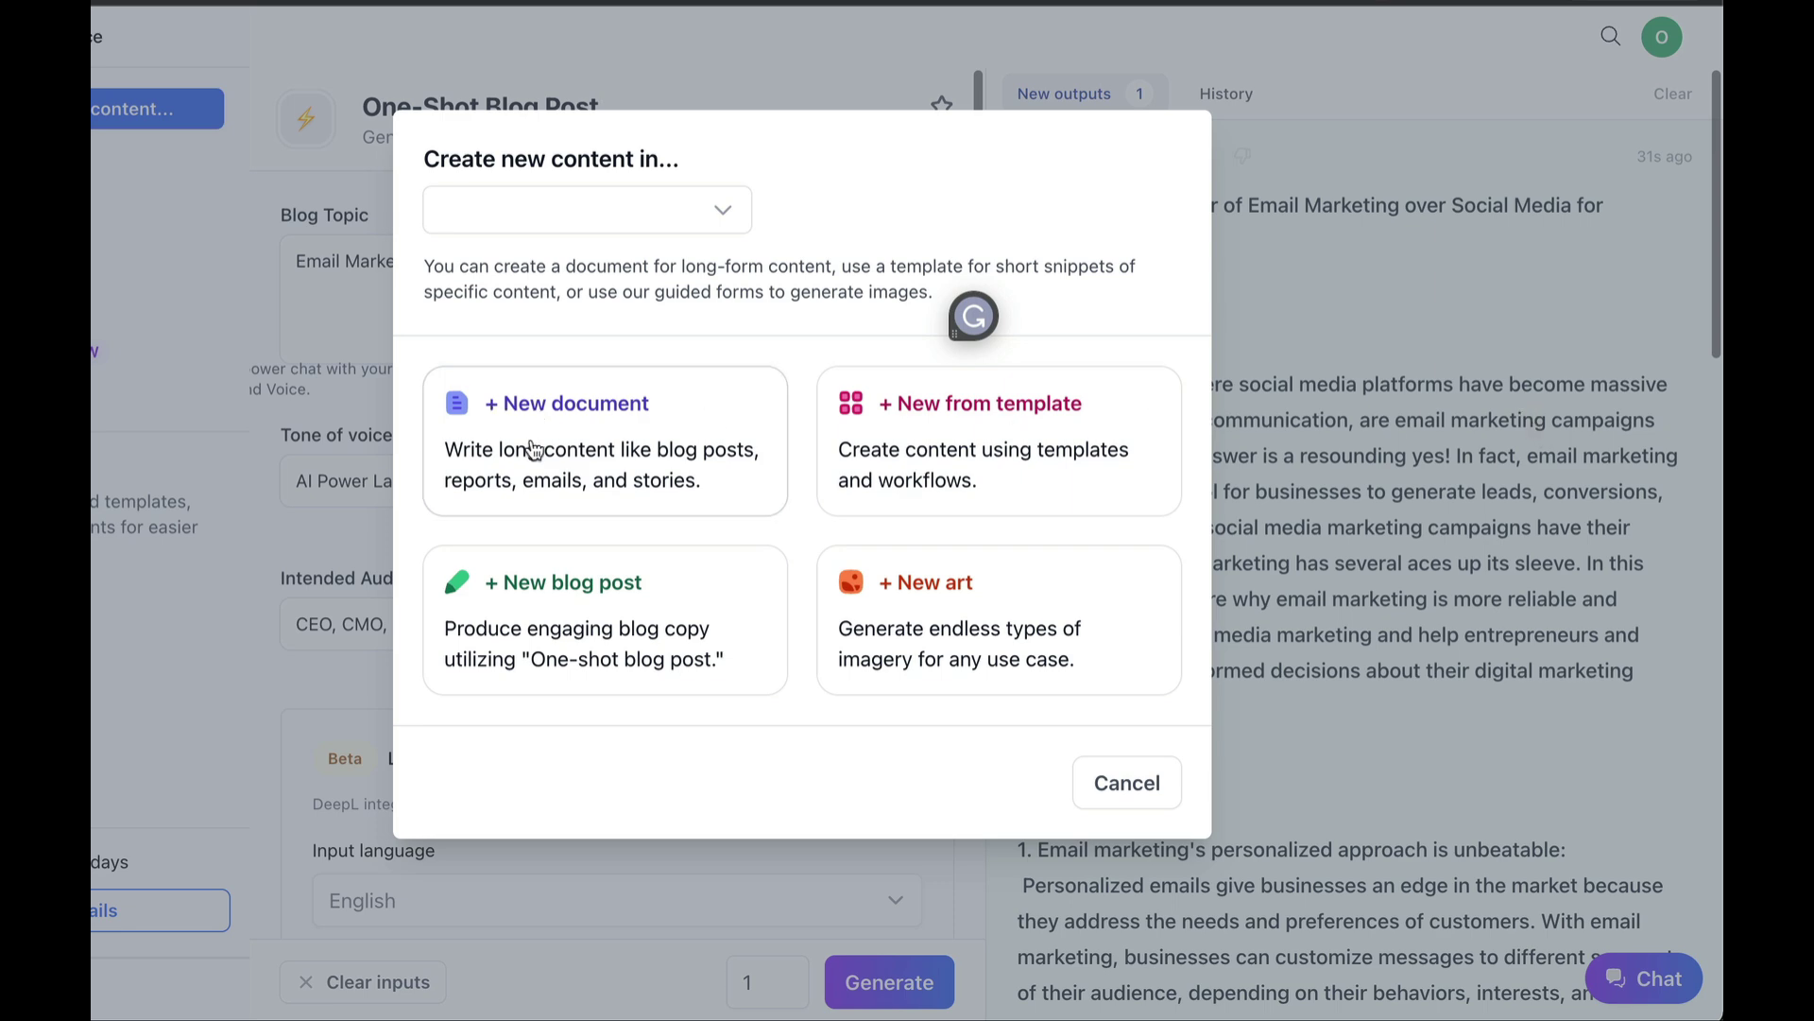
left_click(1358, 403)
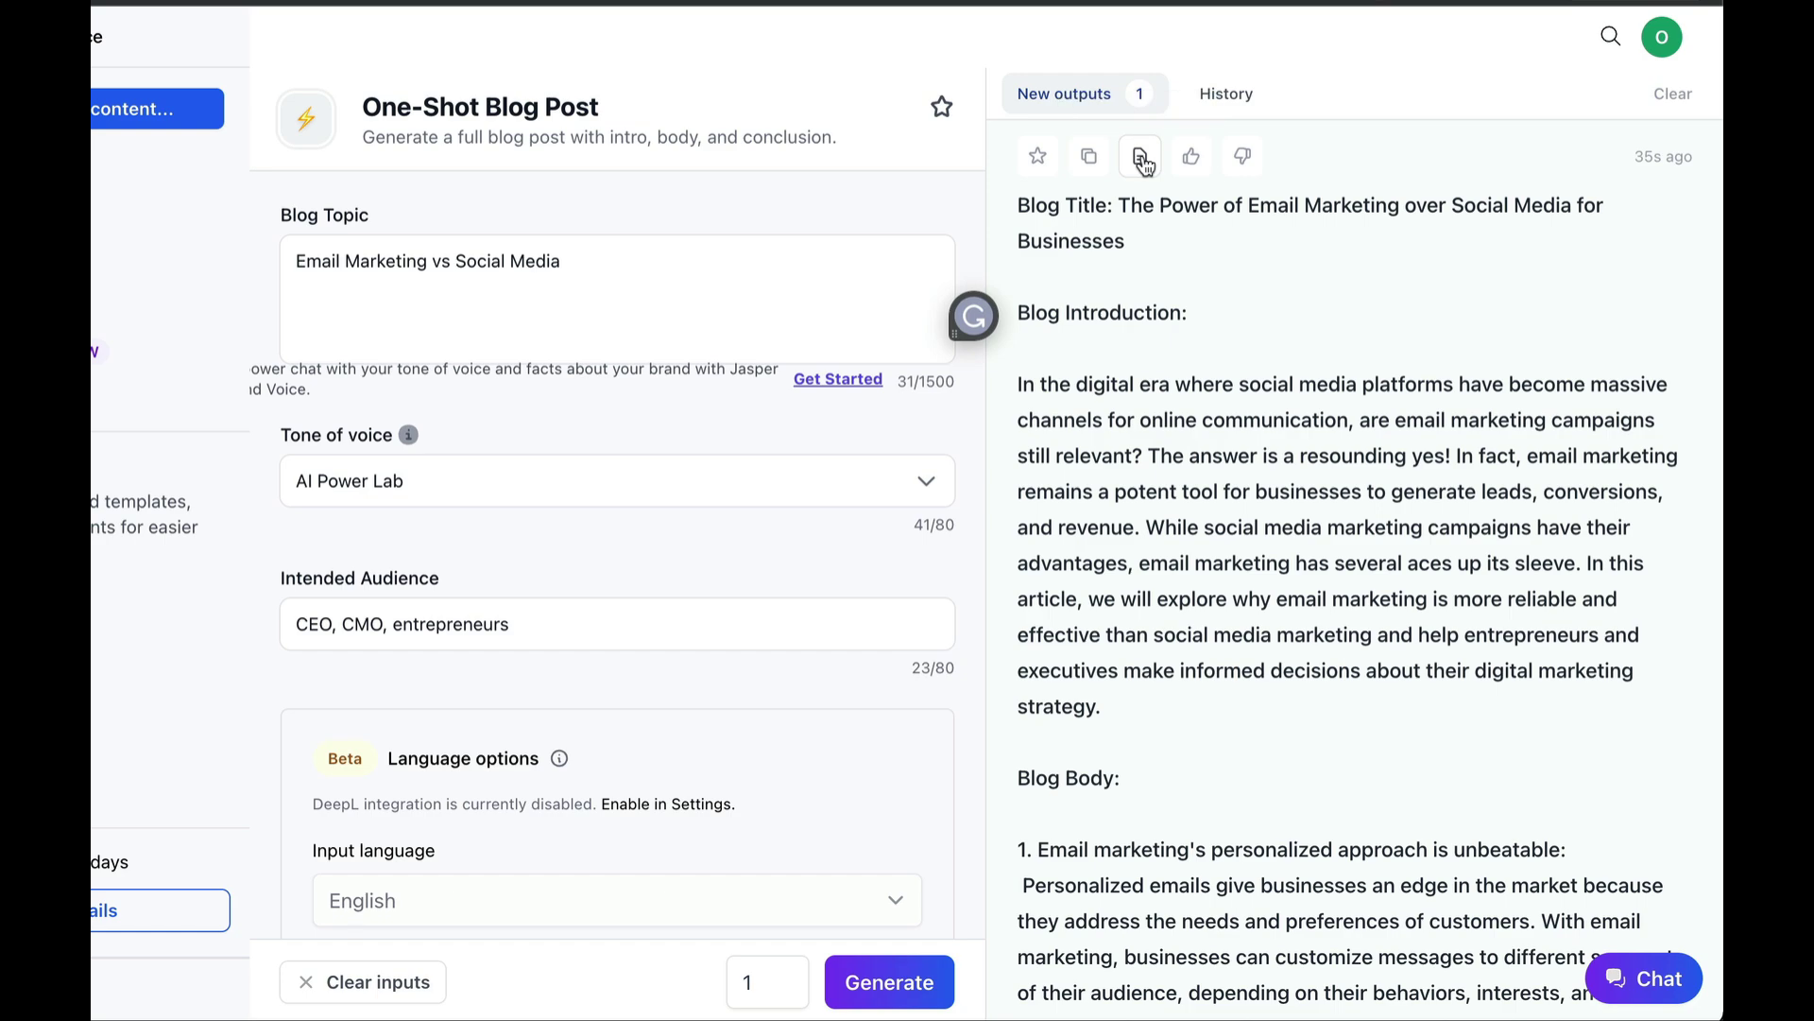
Step: Open the generated blog post in Documents and collapse the template form
left_click(1142, 159)
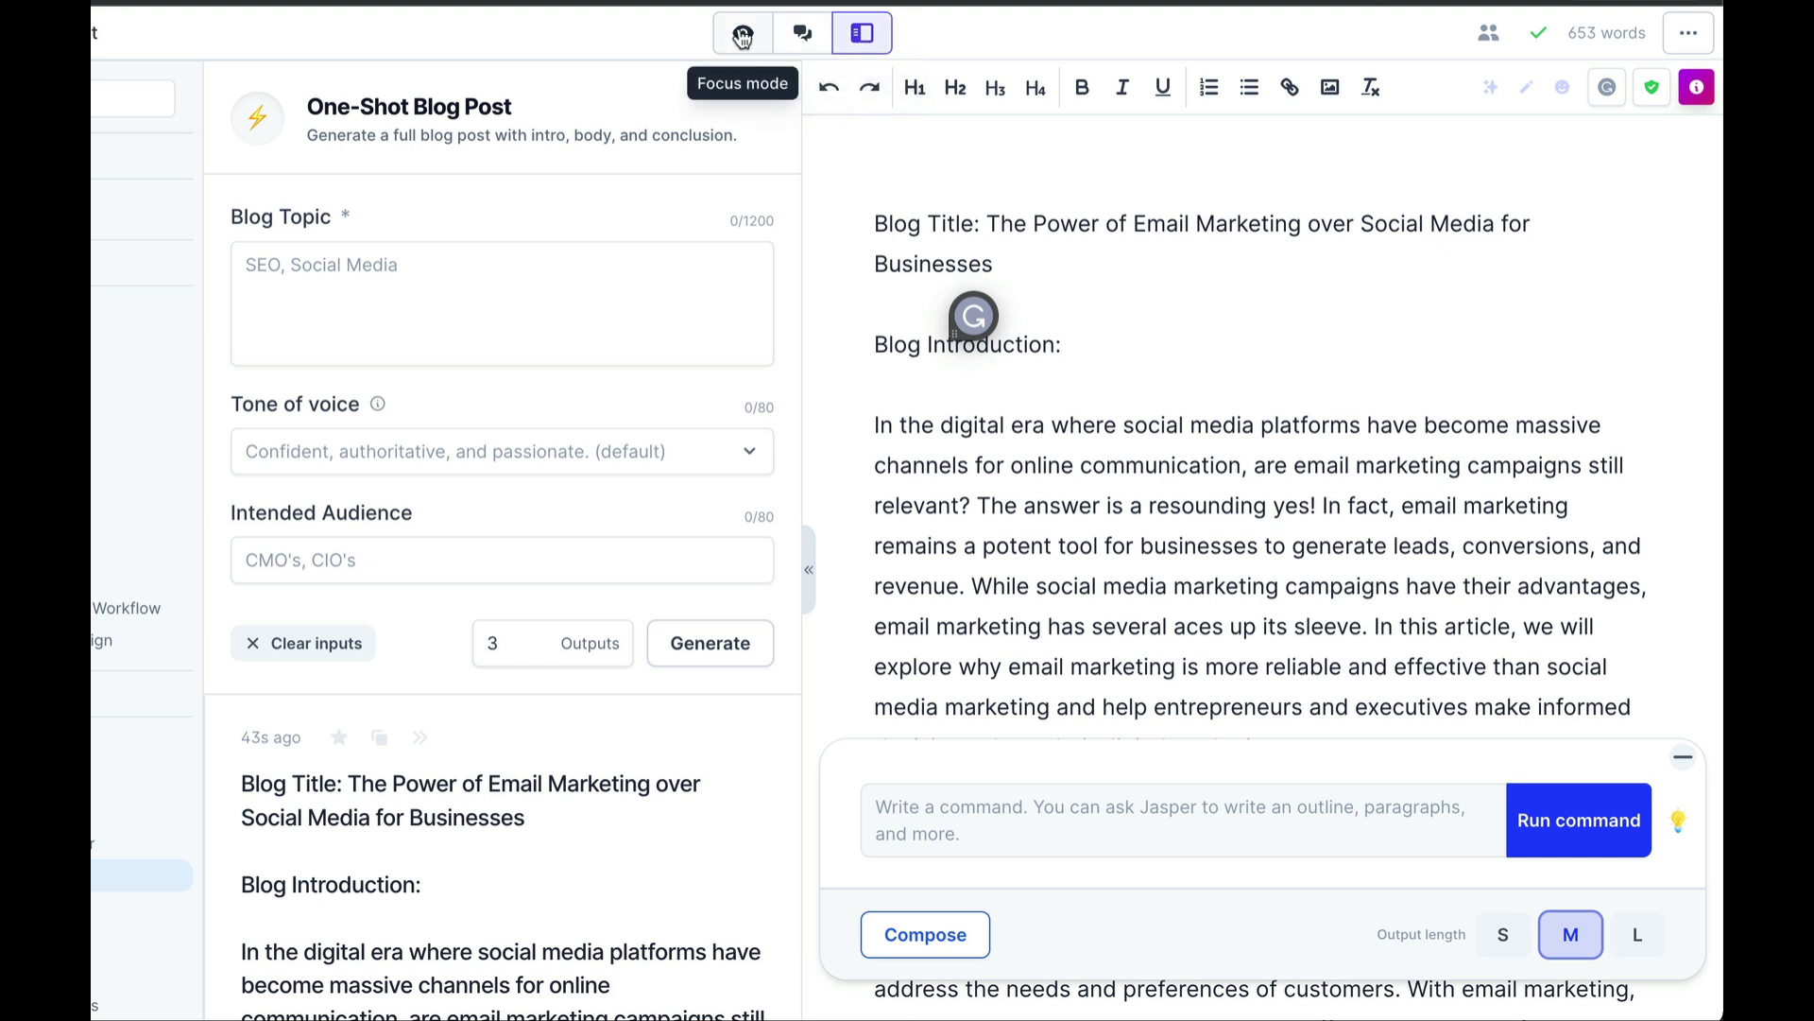
scroll(655, 435, "down", 20)
scroll(657, 445, "up", 20)
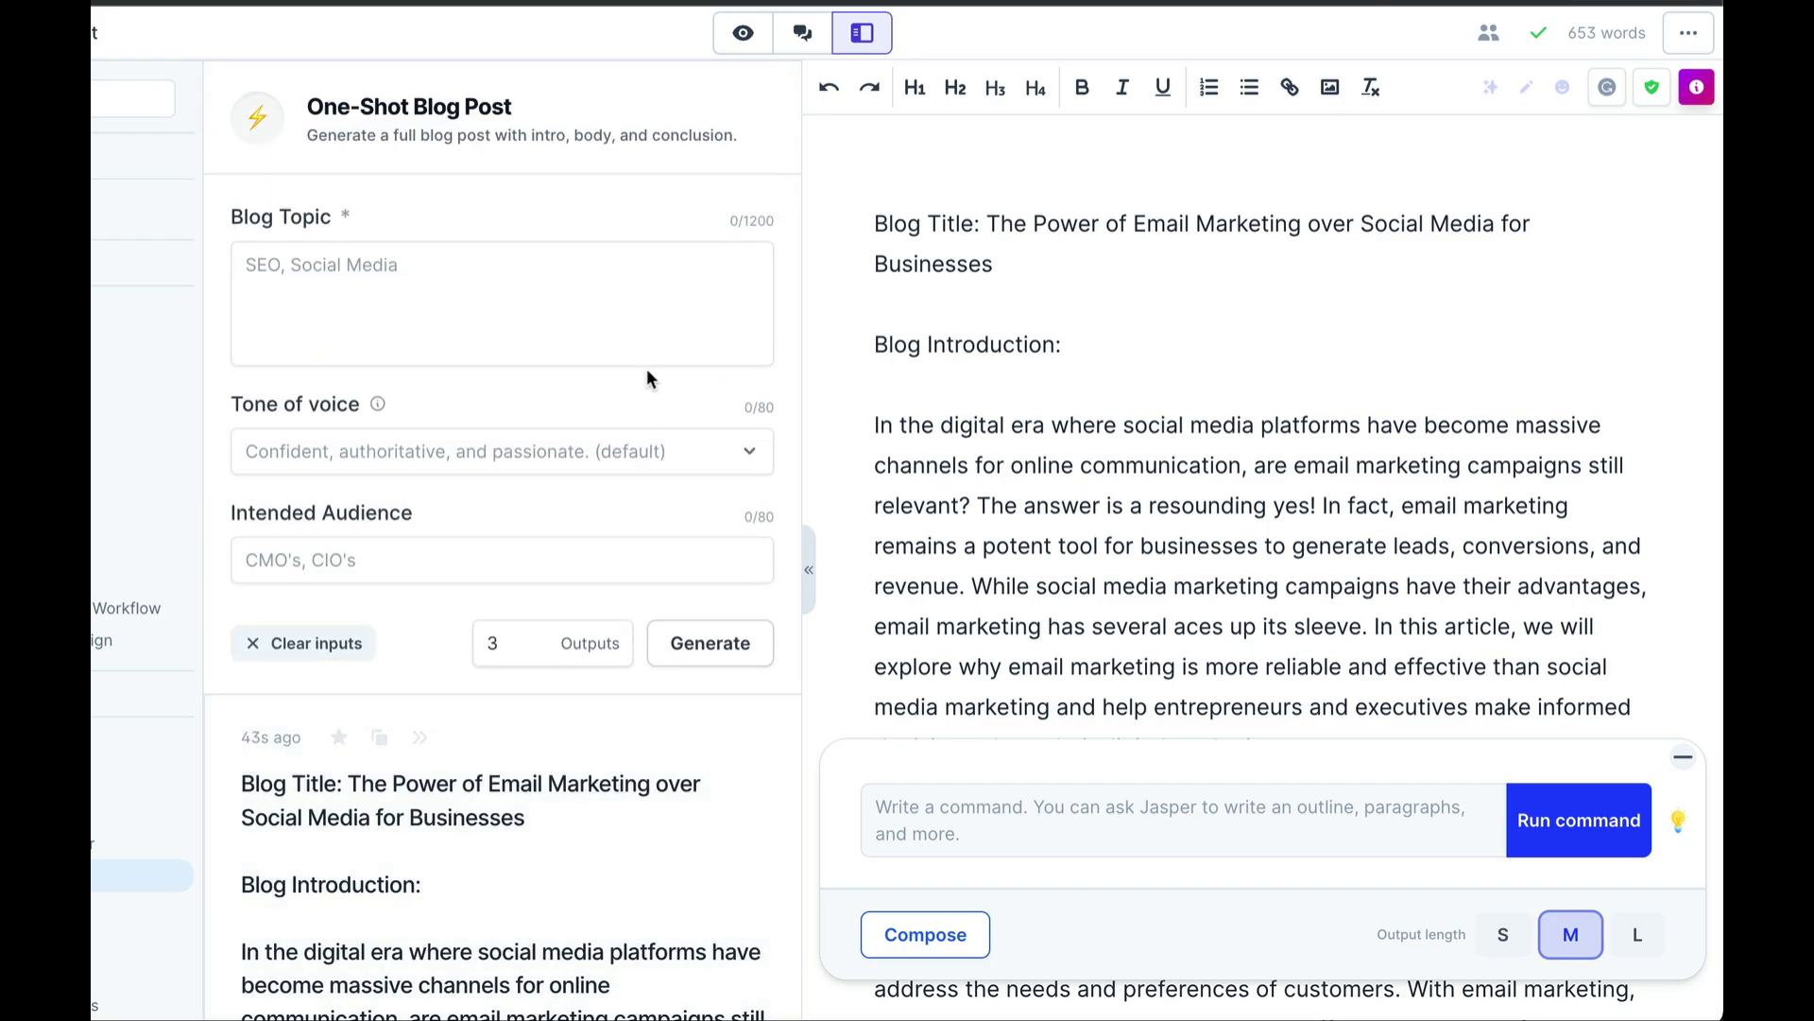
left_click(809, 570)
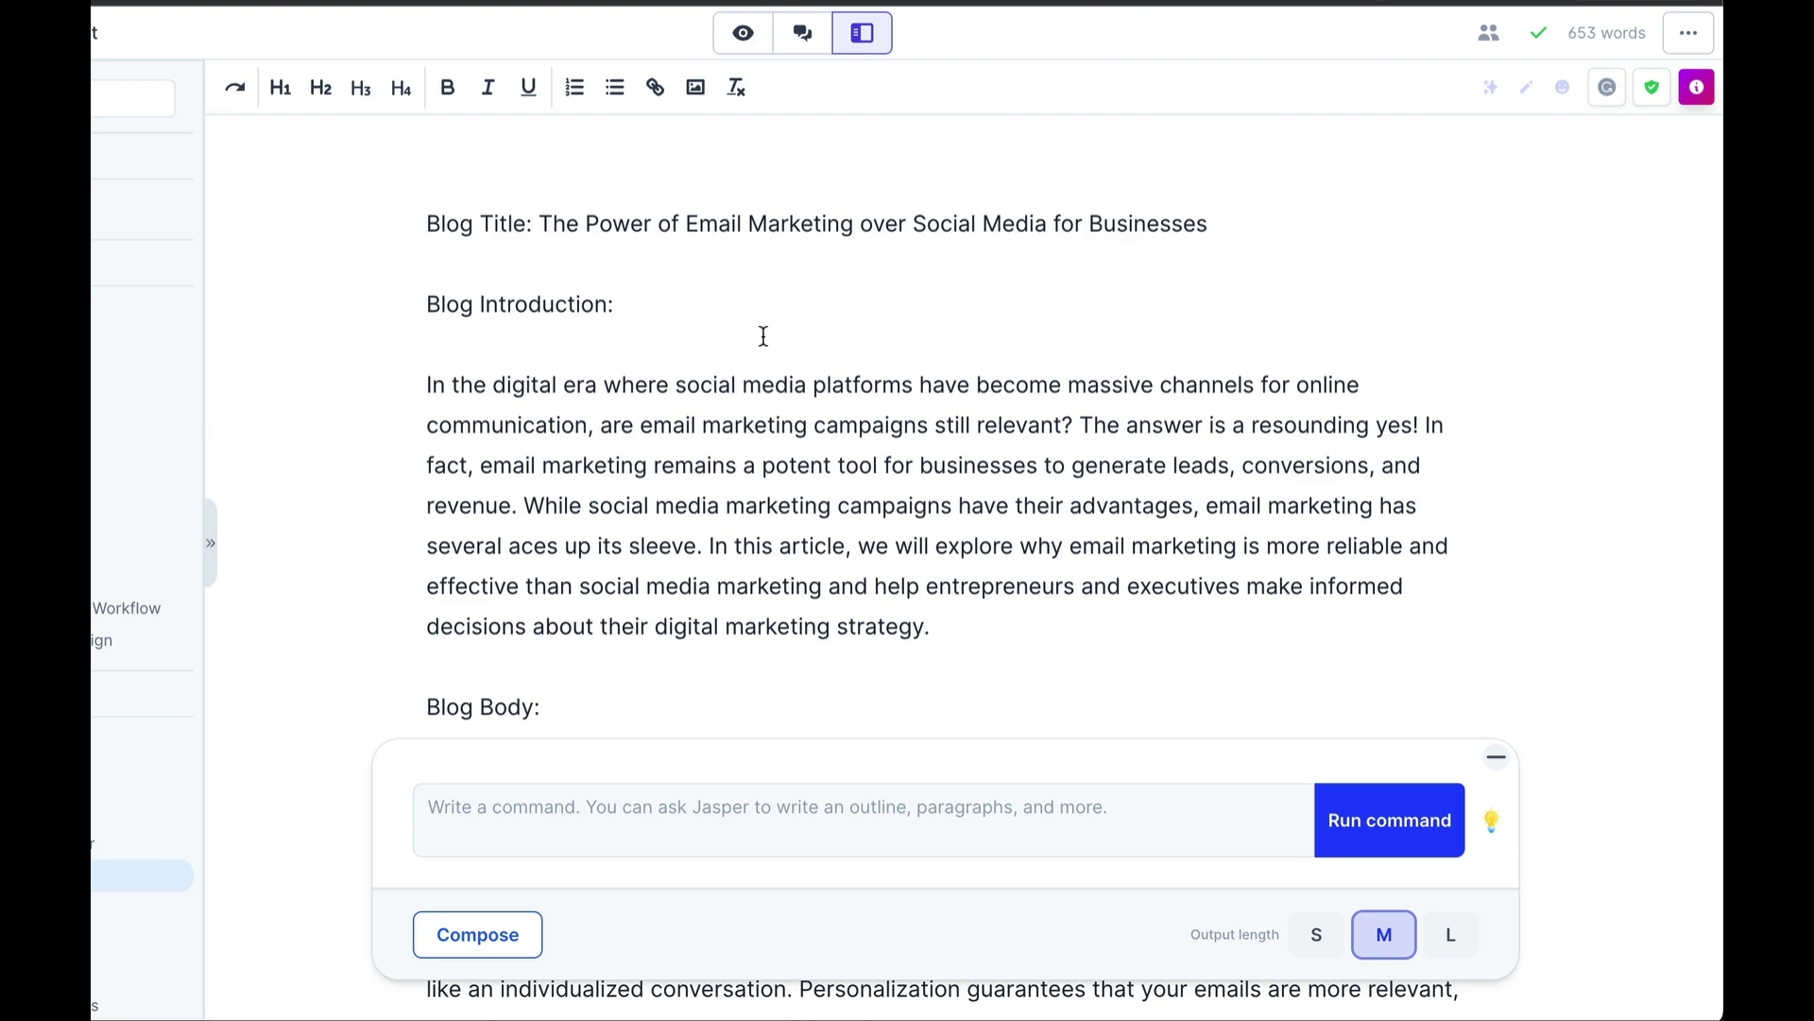
Step: Rename the document and look over the 653-word post in the editor
left_click(113, 32)
key("Return")
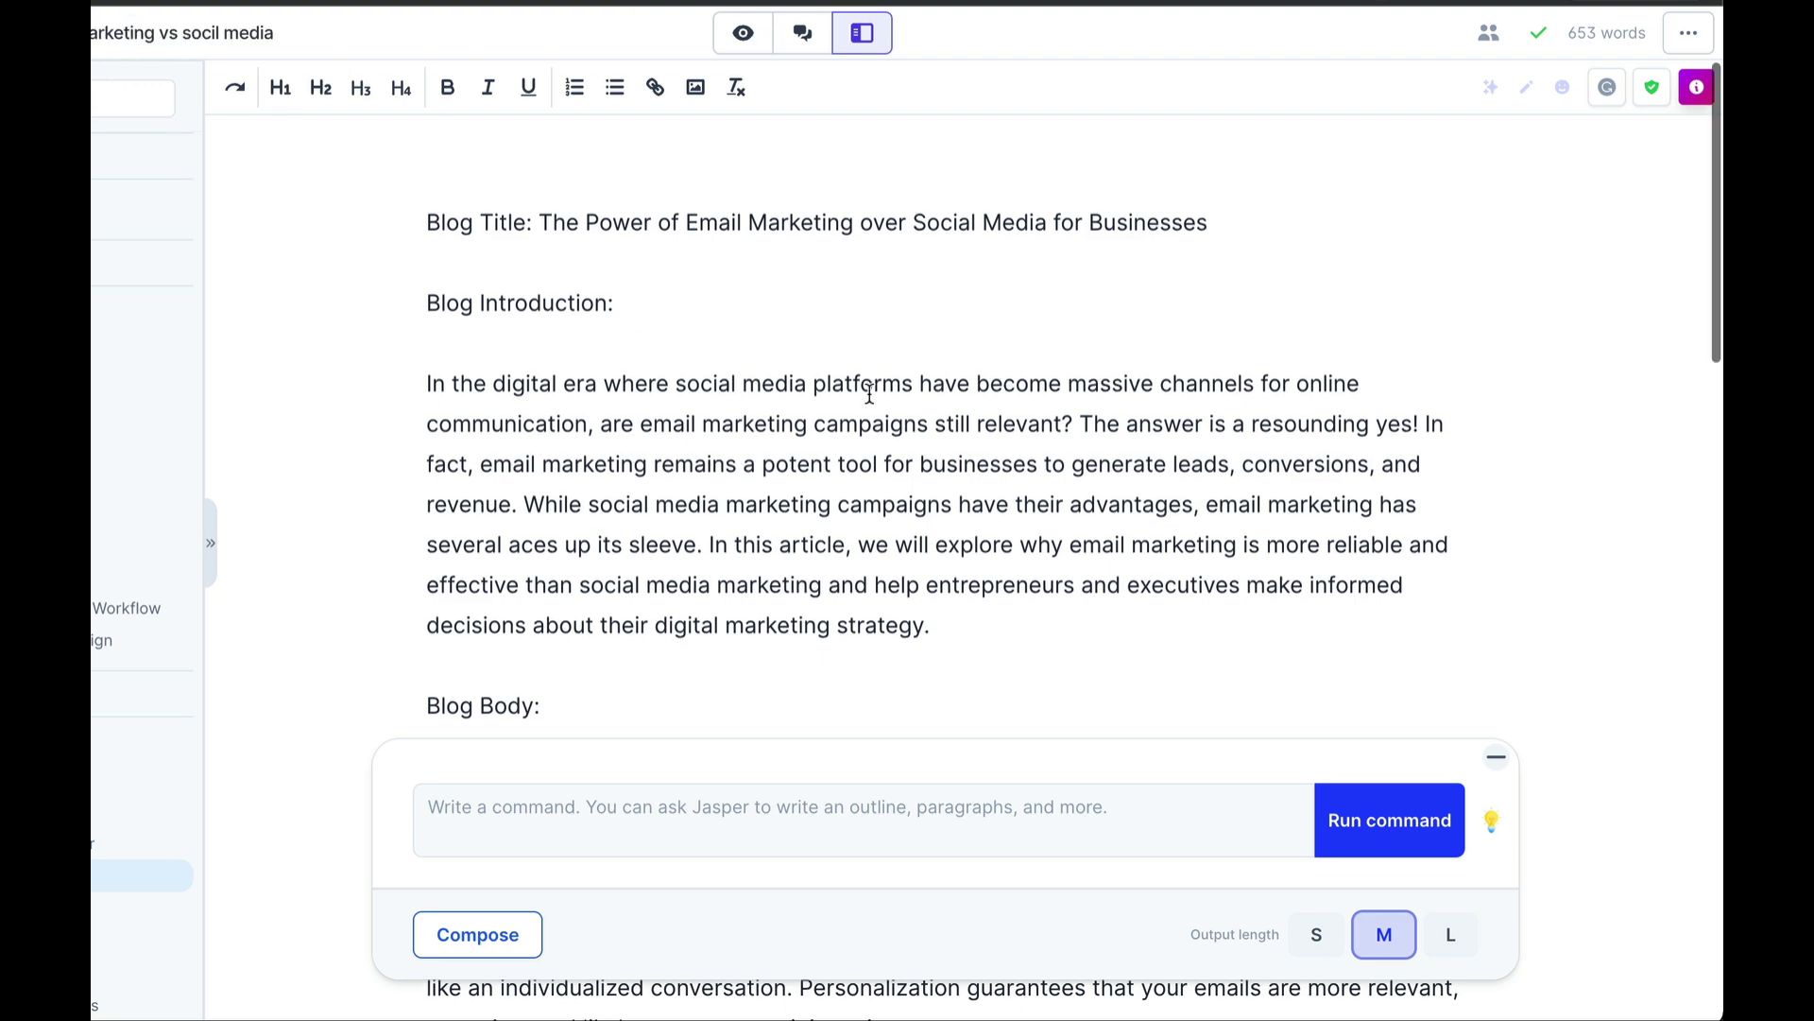
scroll(865, 393, "down", 6)
scroll(565, 200, "up", 6)
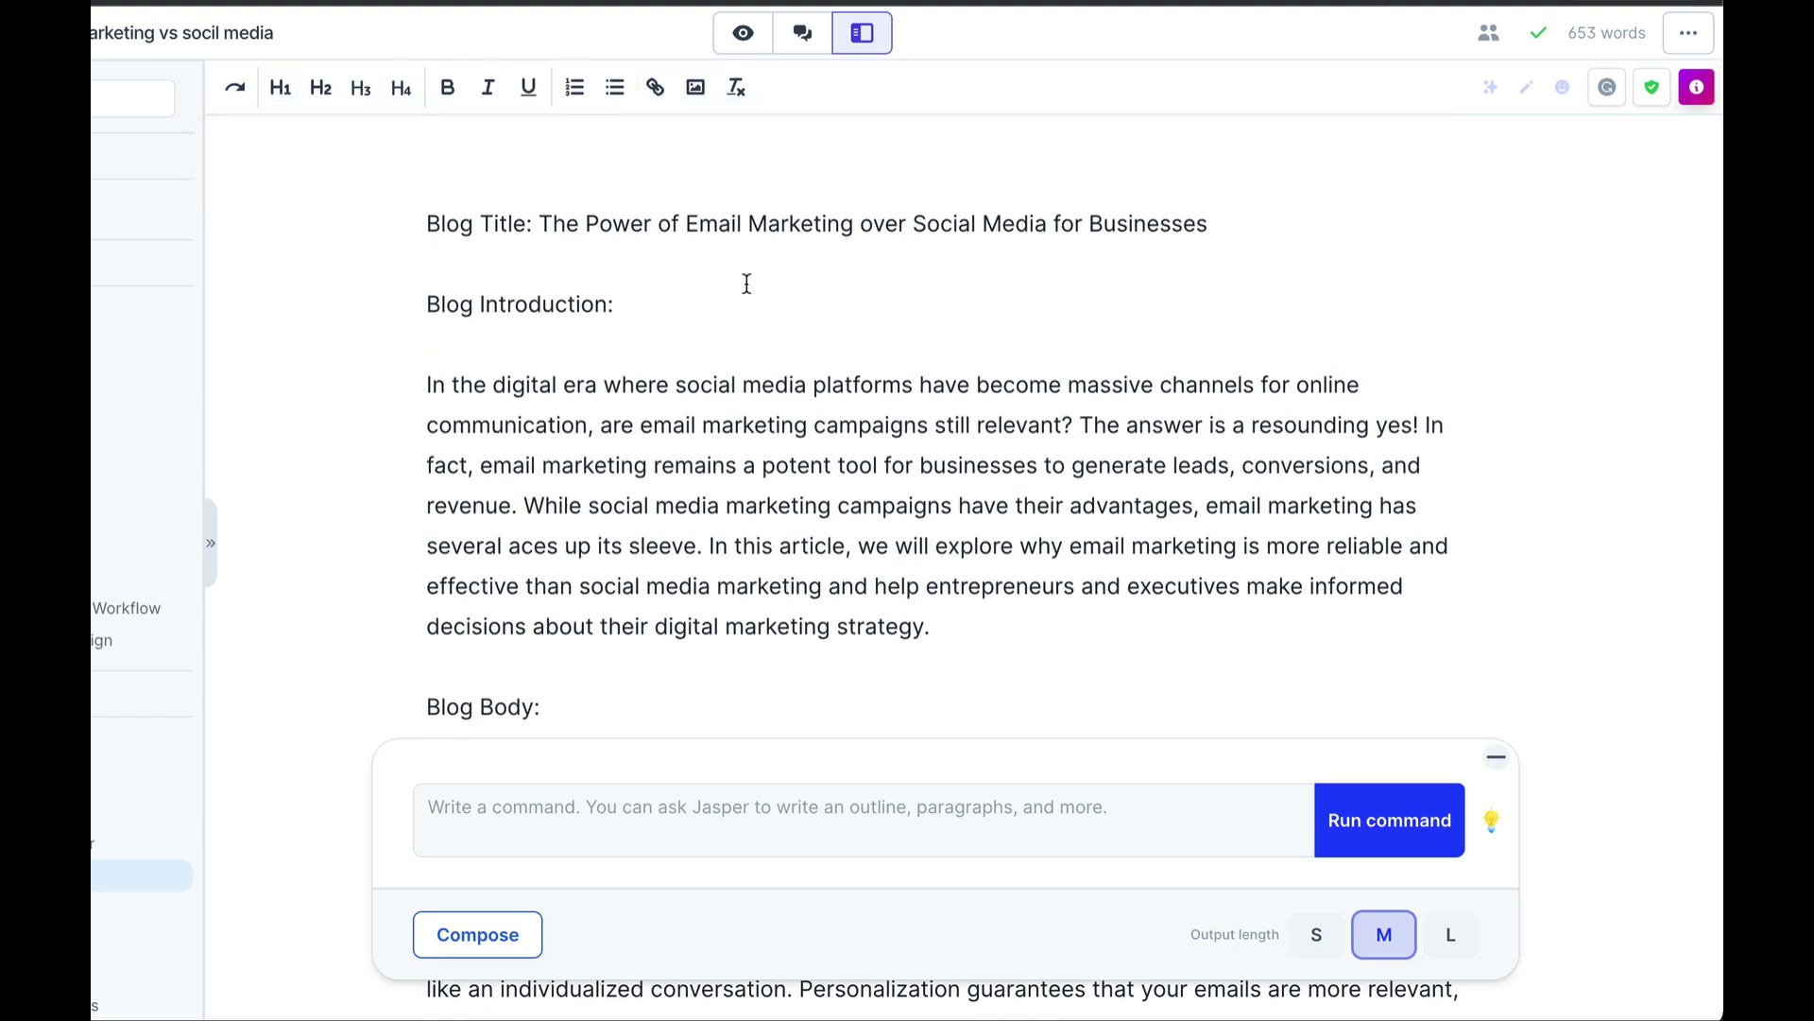
scroll(746, 284, "down", 2)
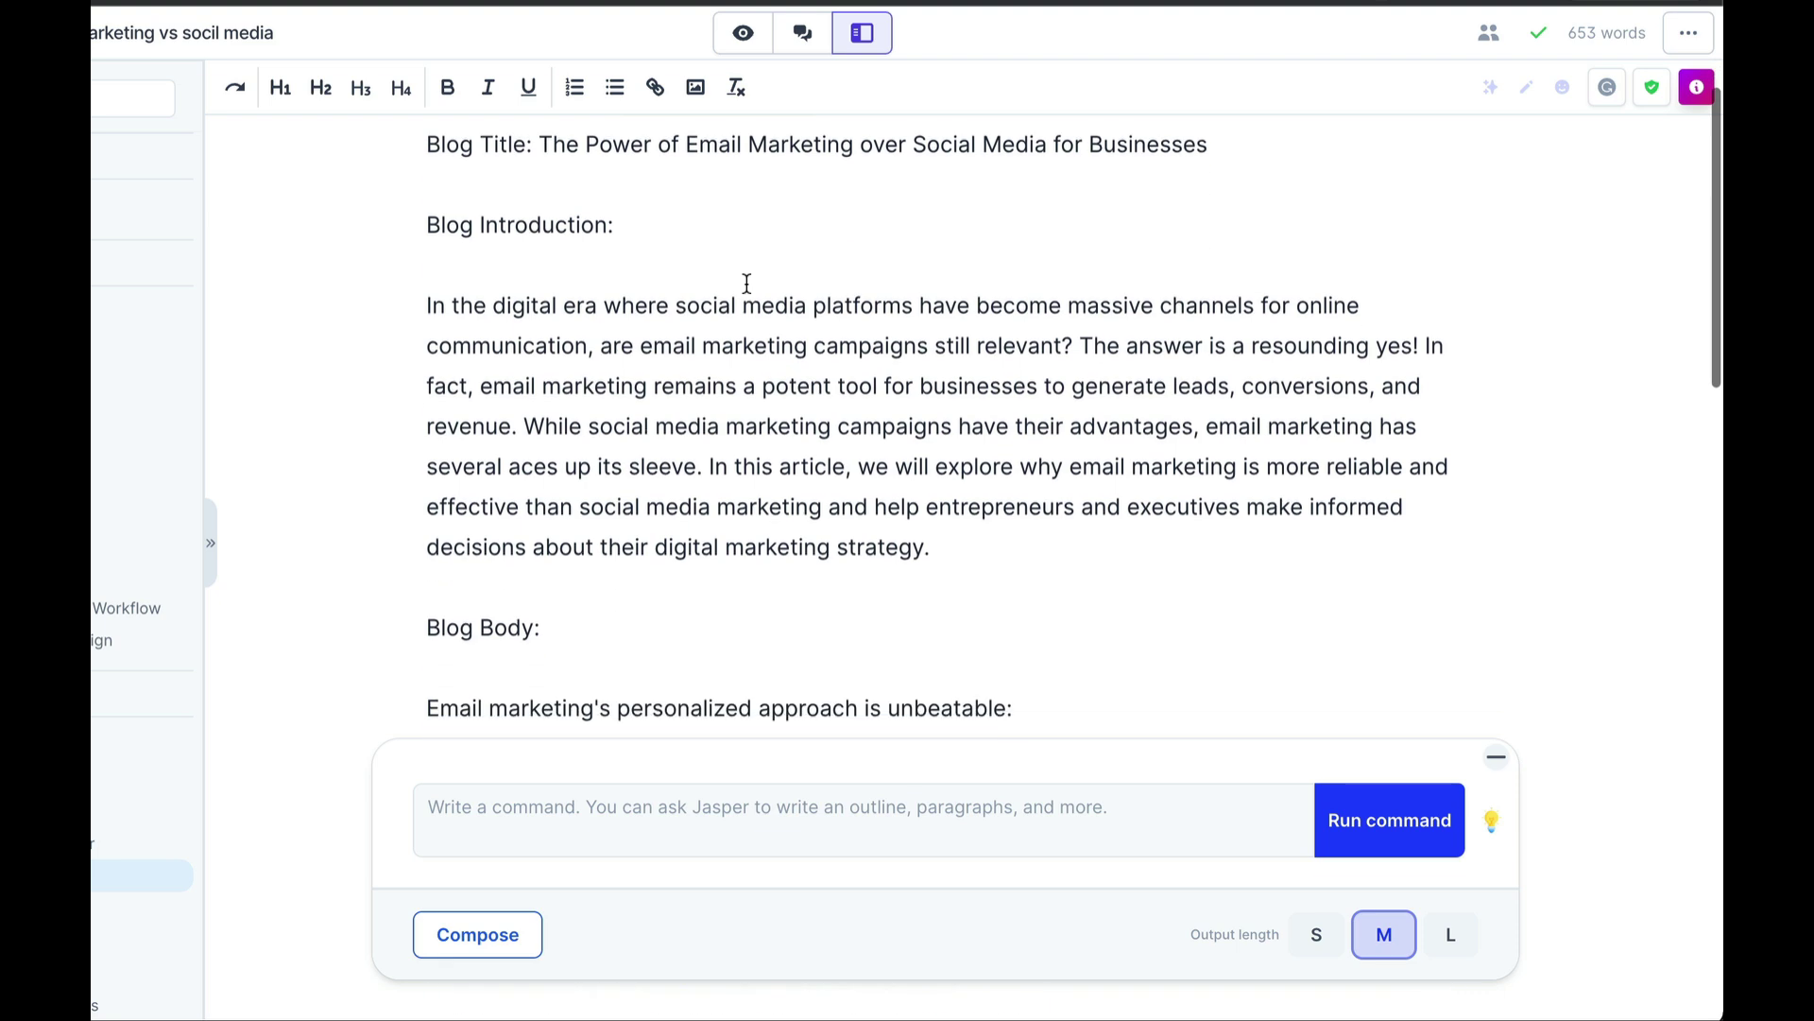
scroll(747, 284, "up", 2)
scroll(641, 293, "down", 3)
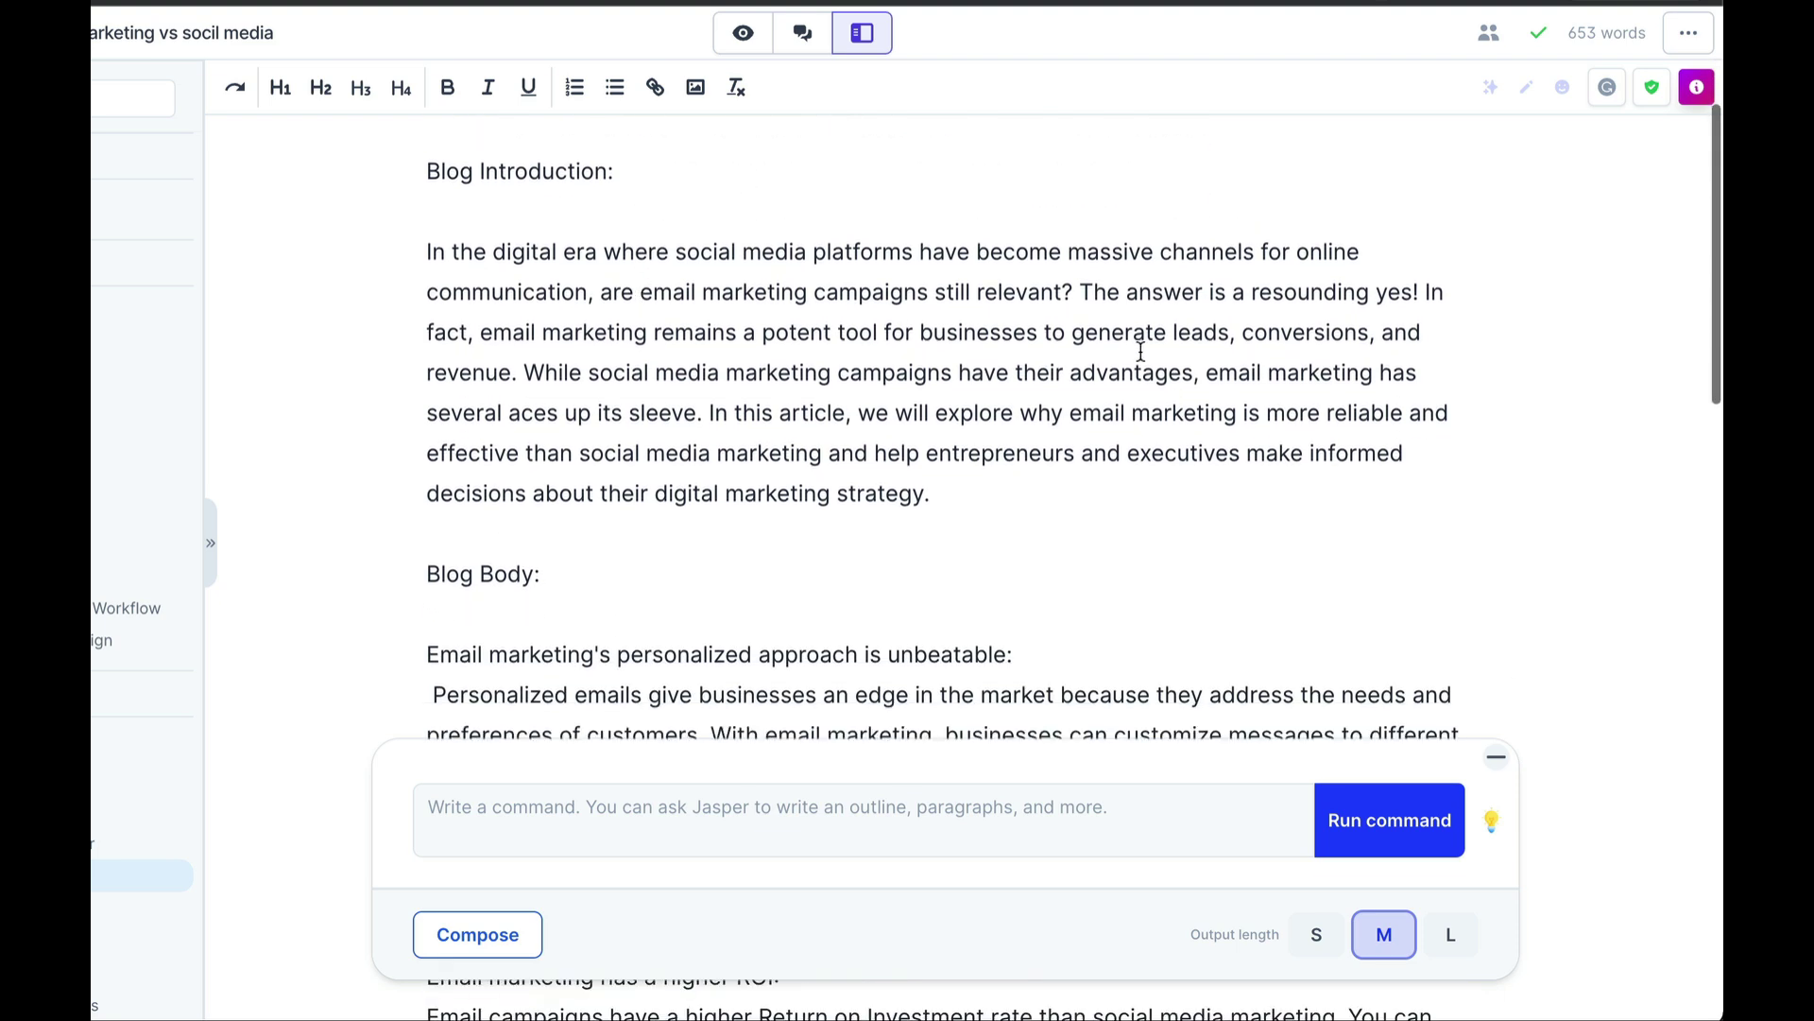
Step: Split the introduction into separate paragraphs and have Jasper continue writing after it
key("ctrl+z")
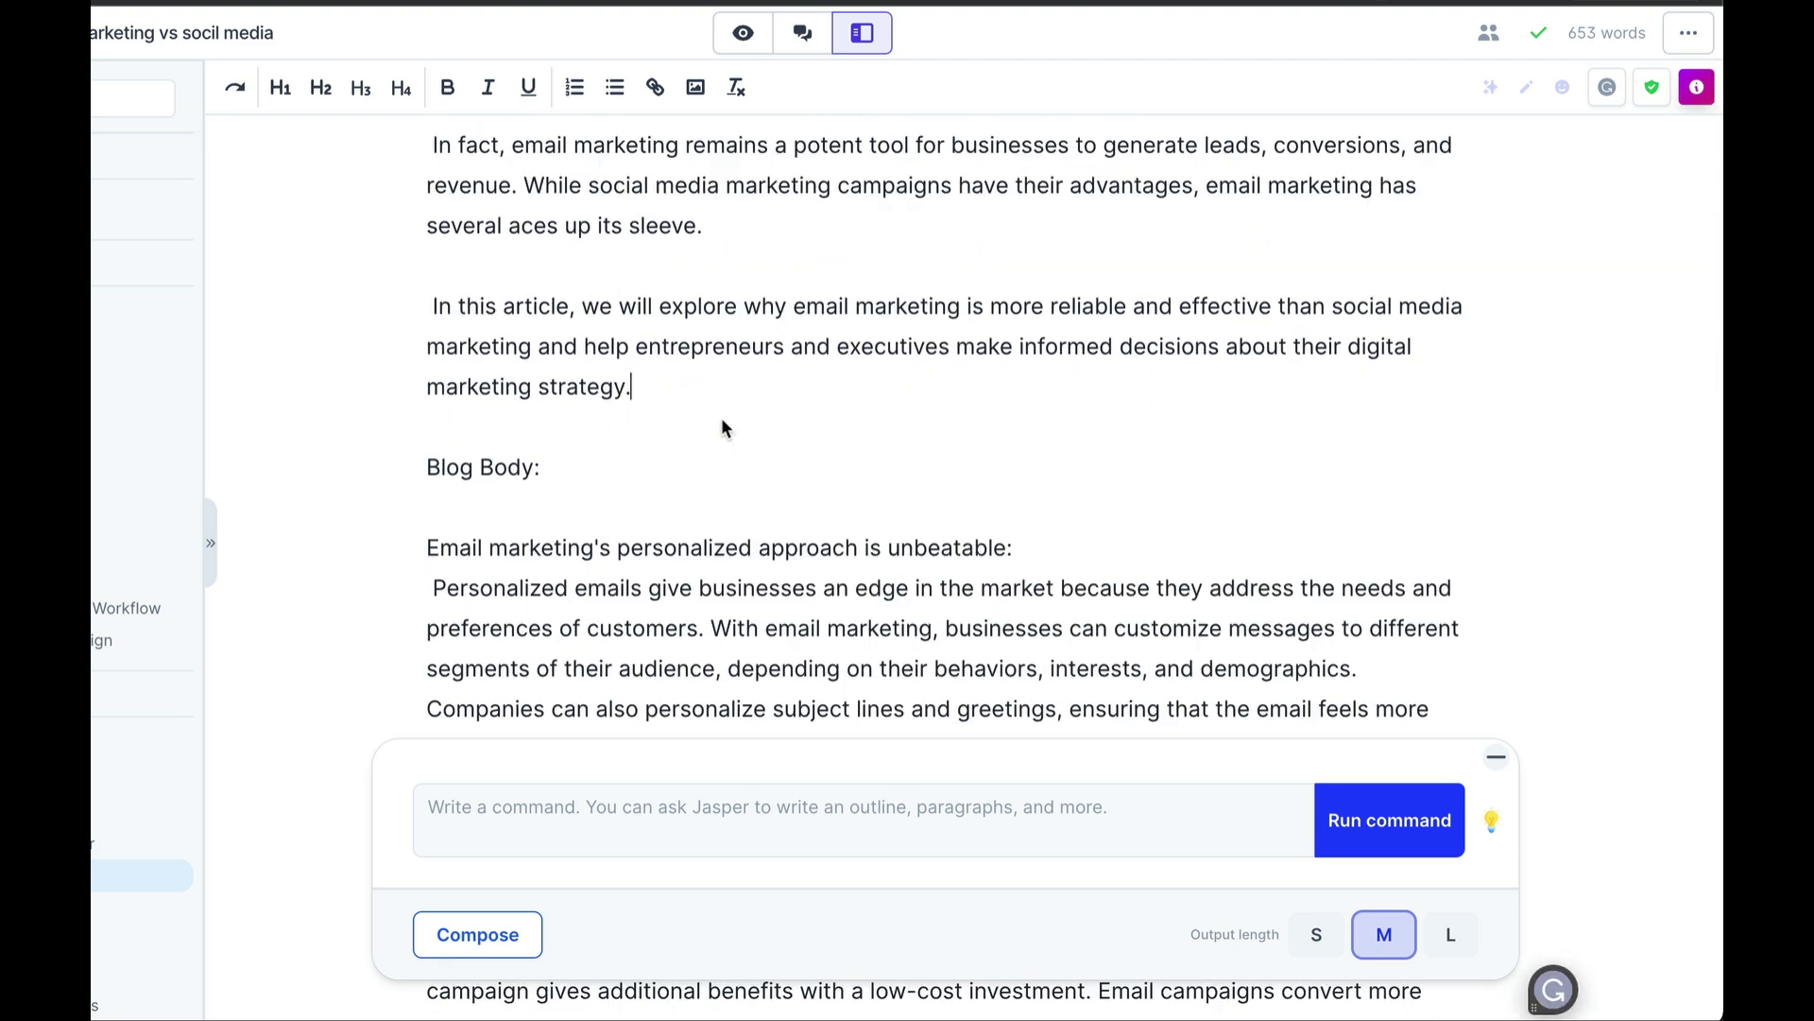
key("ctrl+j")
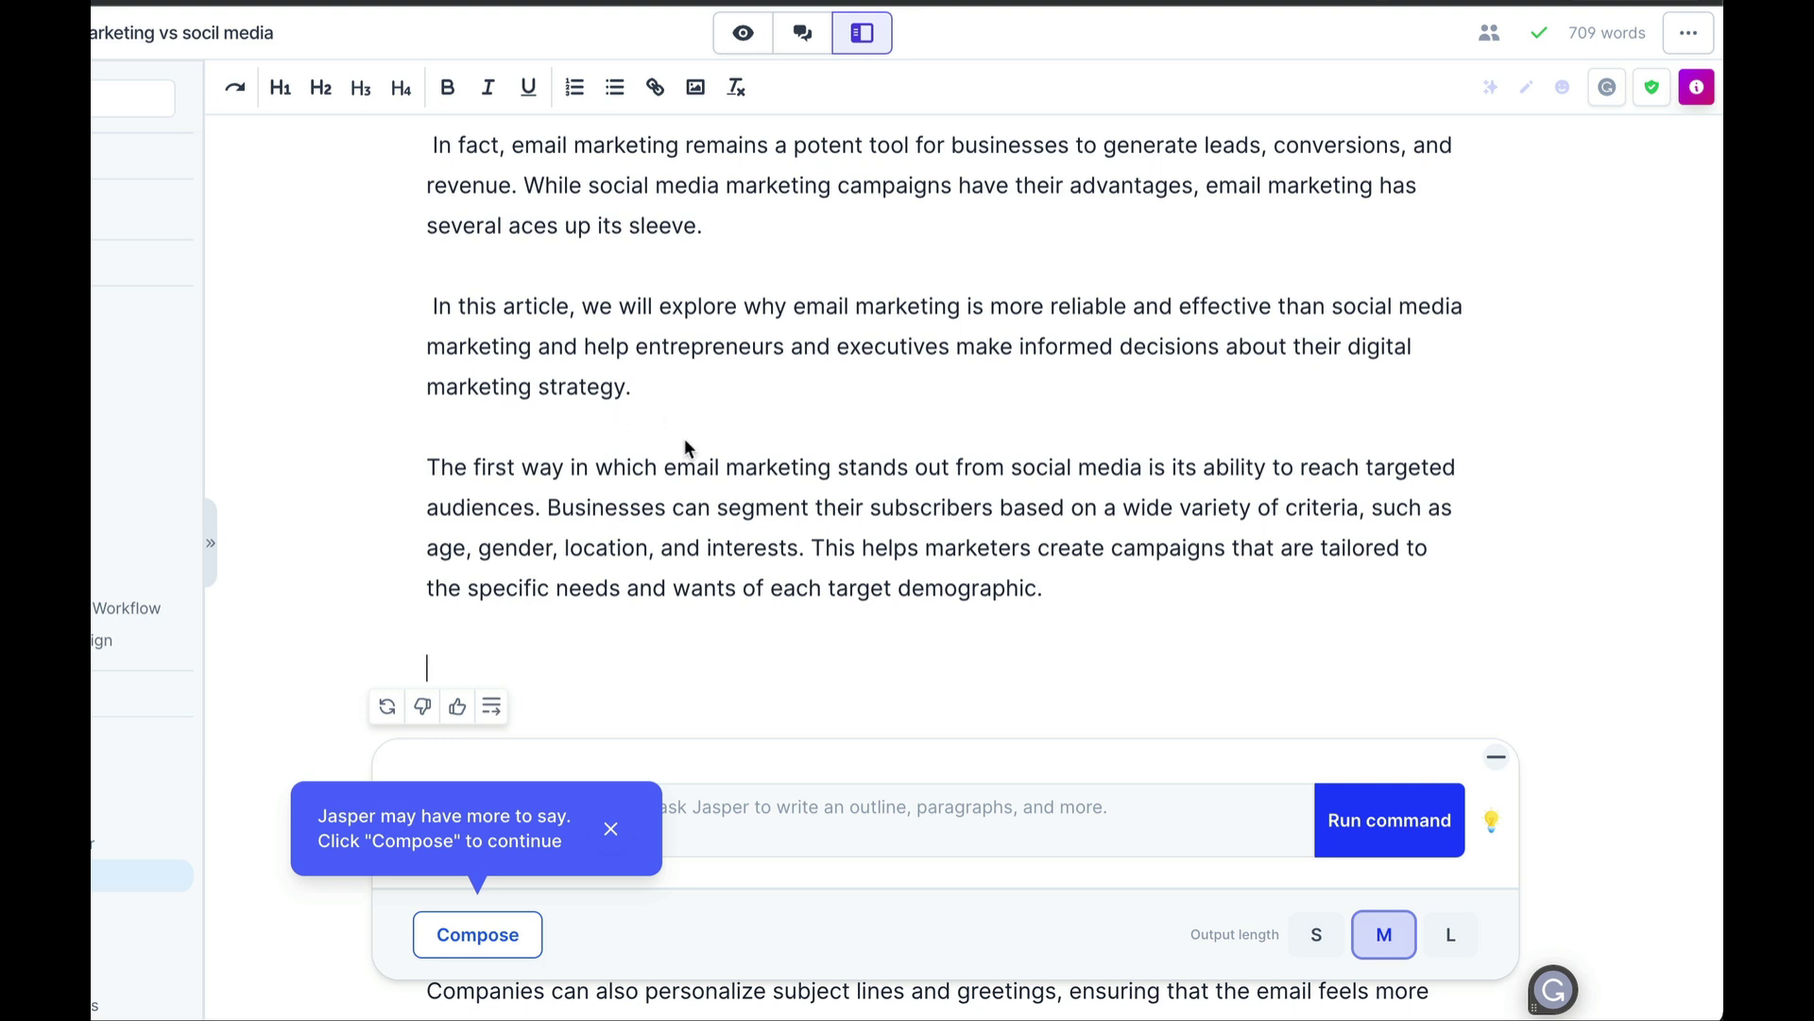
scroll(682, 416, "down", 10)
left_click_drag(773, 274, 428, 274)
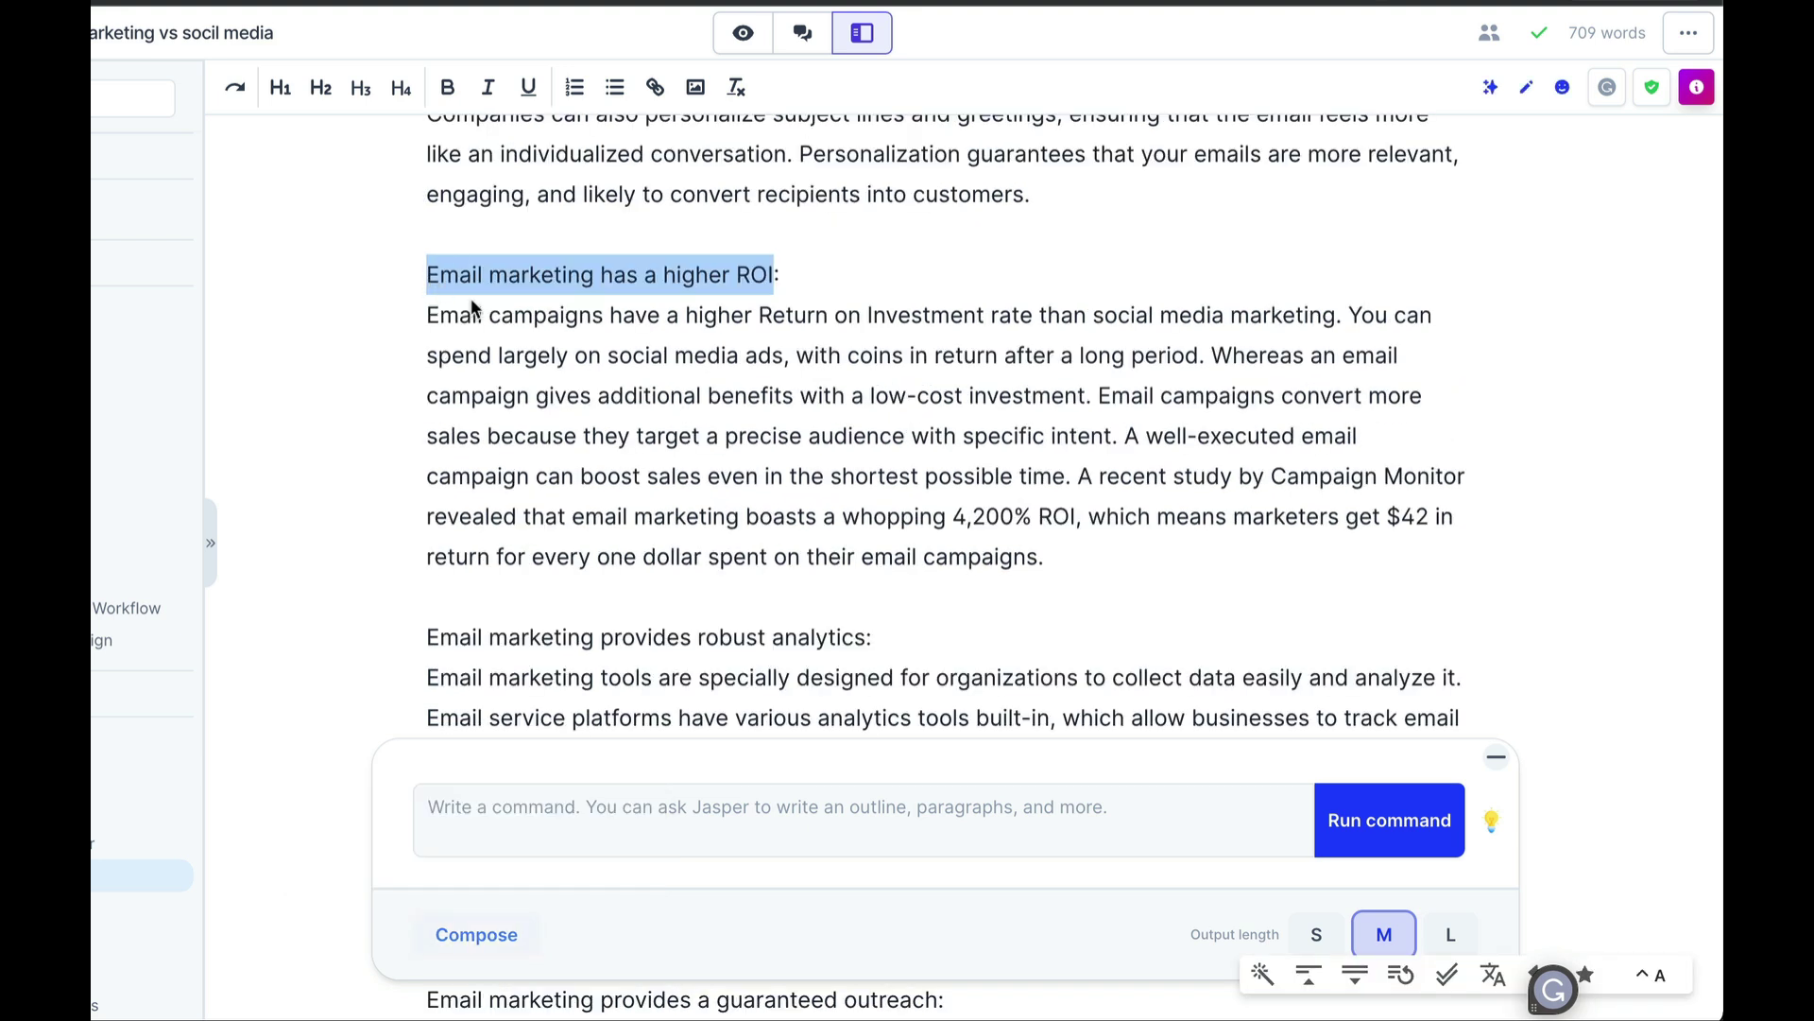
Step: Have Jasper write another paragraph on the higher ROI after that section, with long output length
left_click(1069, 558)
key("Return")
key("Return")
key("Return")
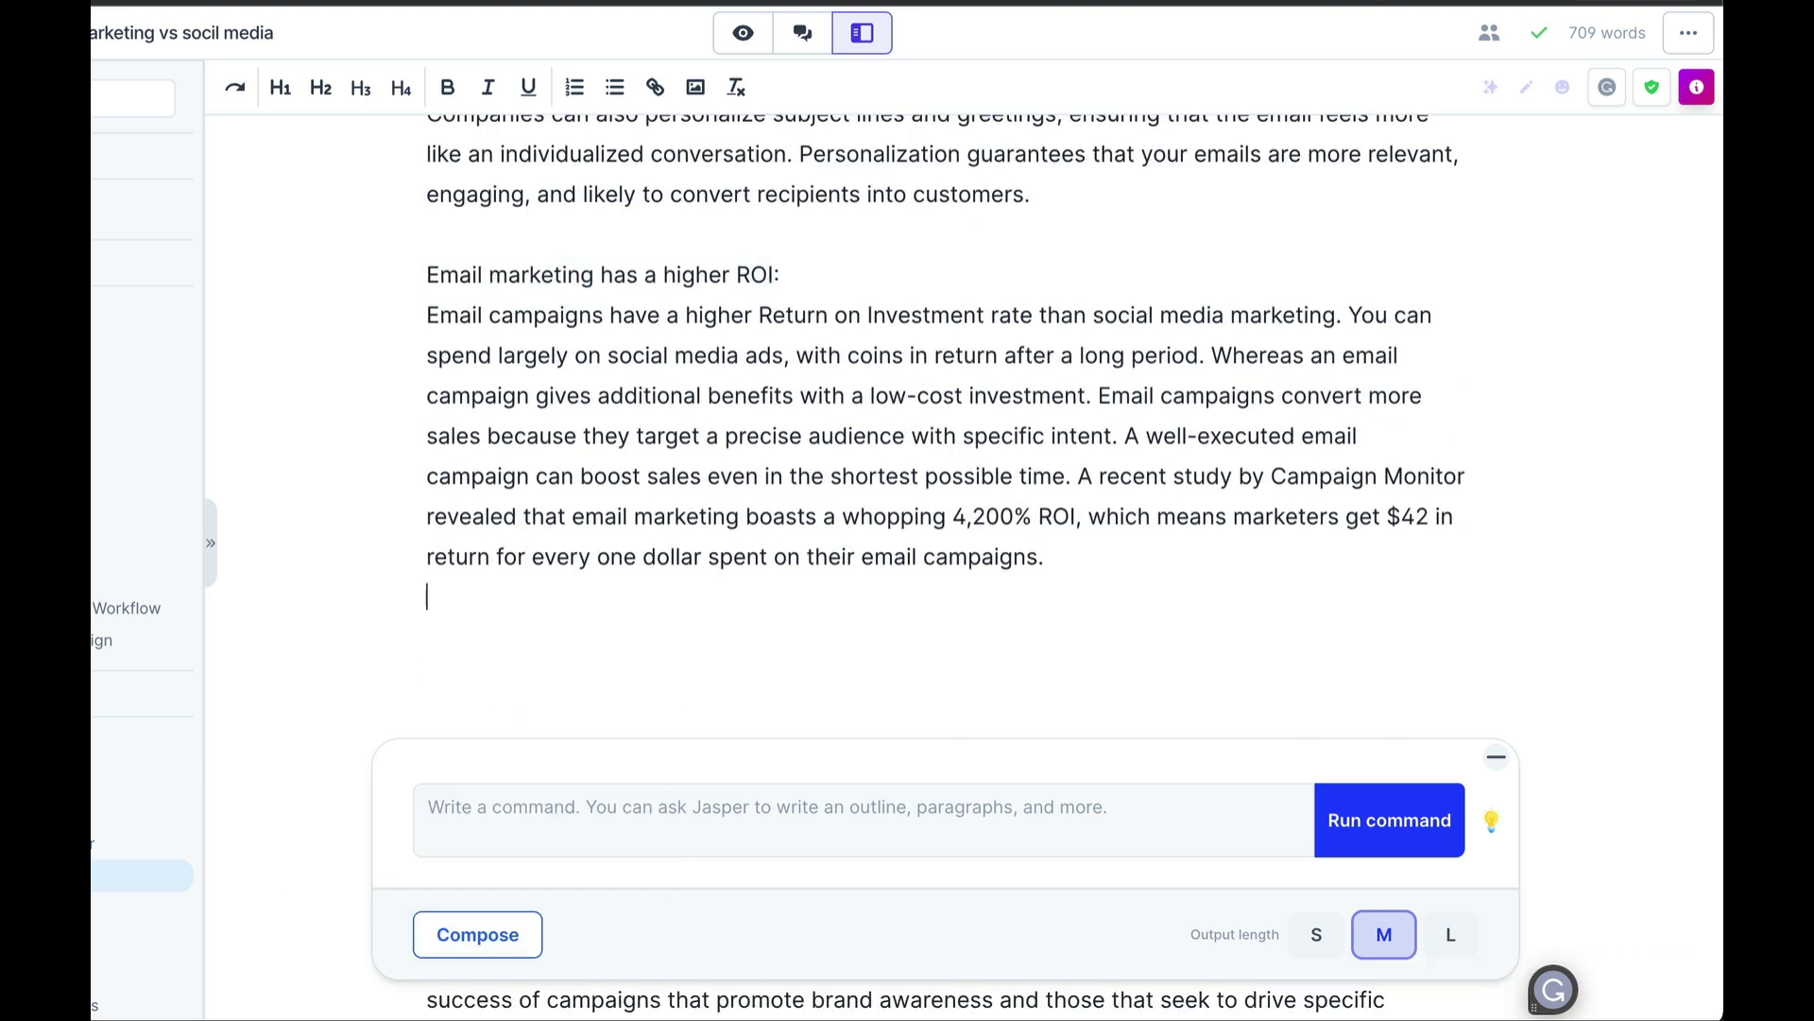
left_click(798, 819)
type("X")
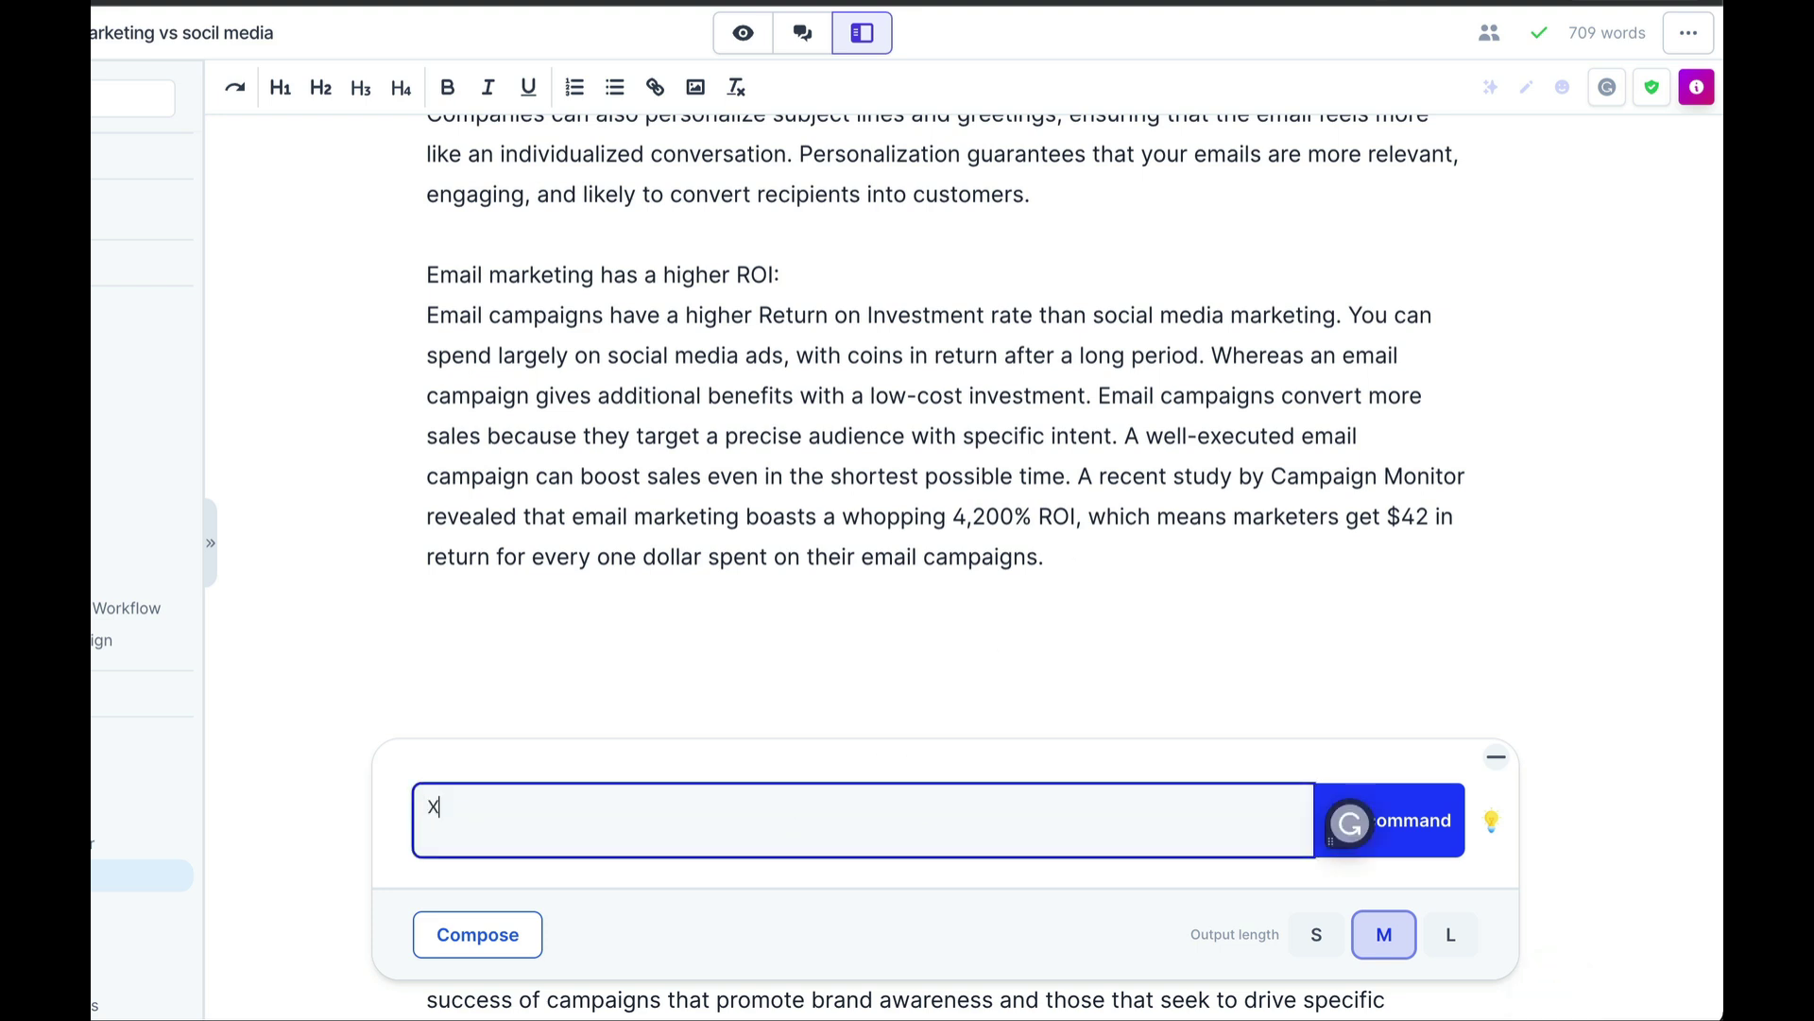
key("BackSpace")
type("write another paragraph about \"Email marketing has a higher ROI\"")
left_click(1401, 821)
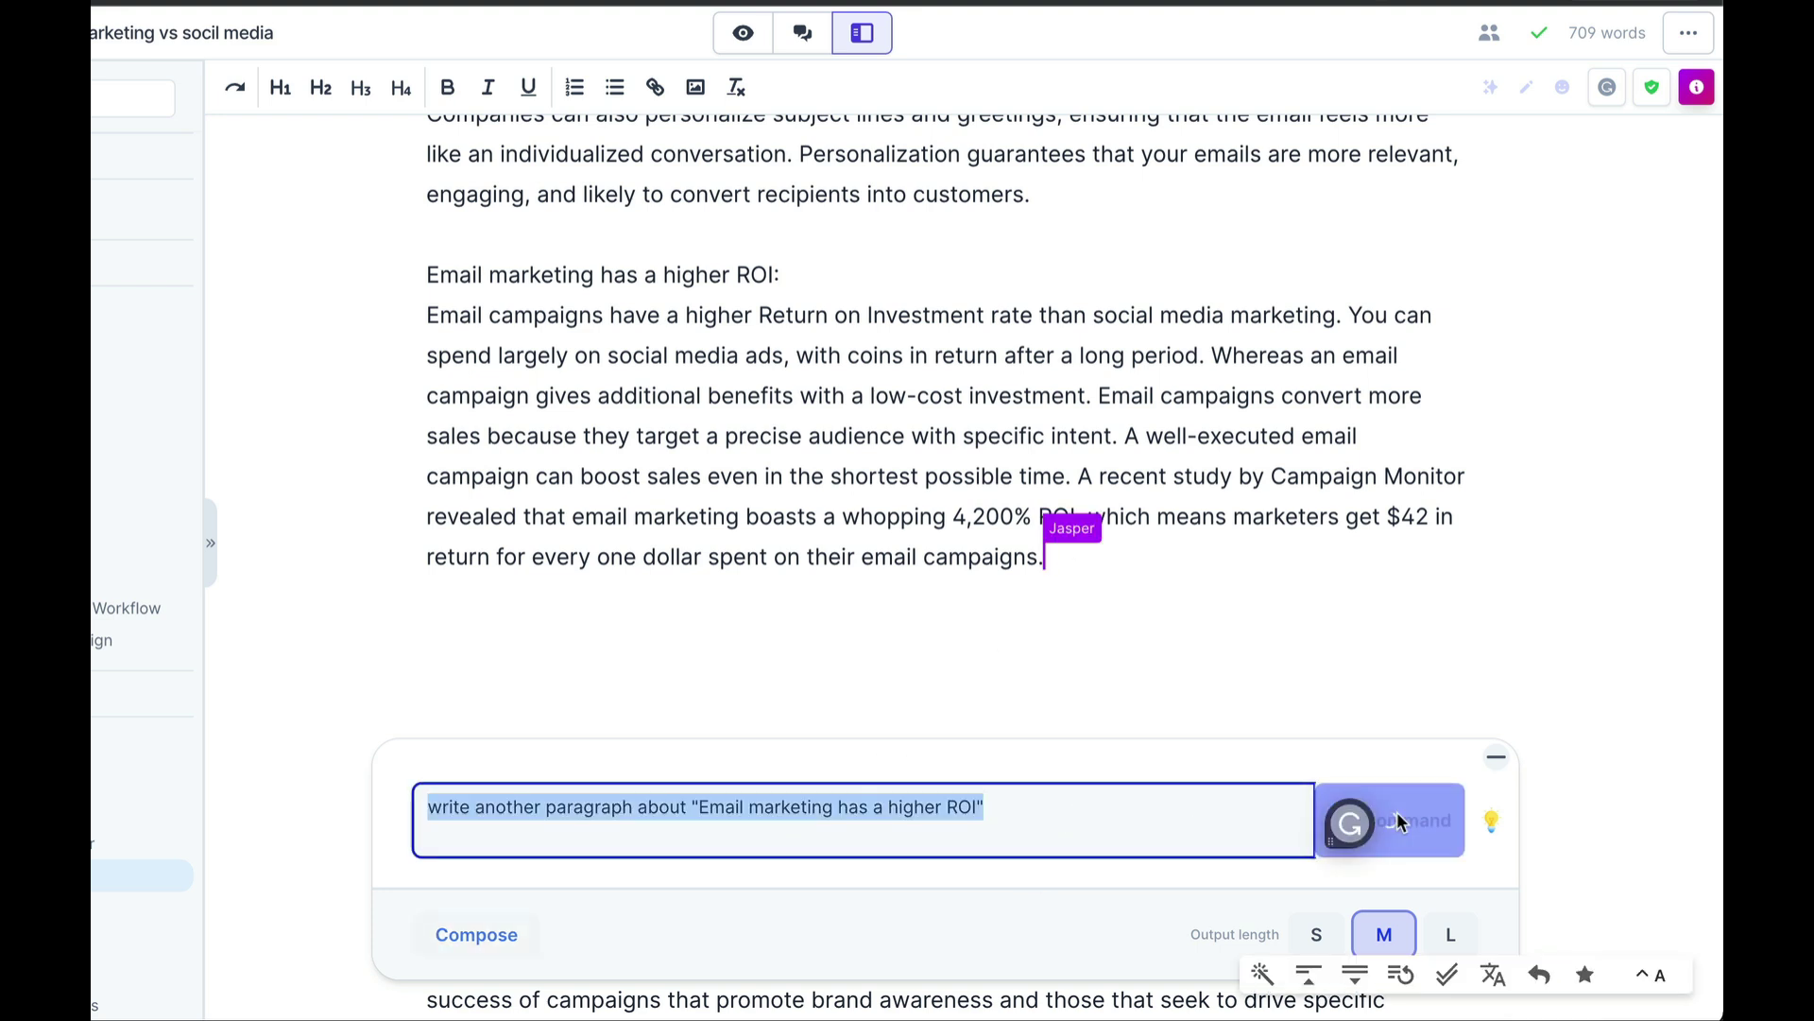
left_click(1446, 935)
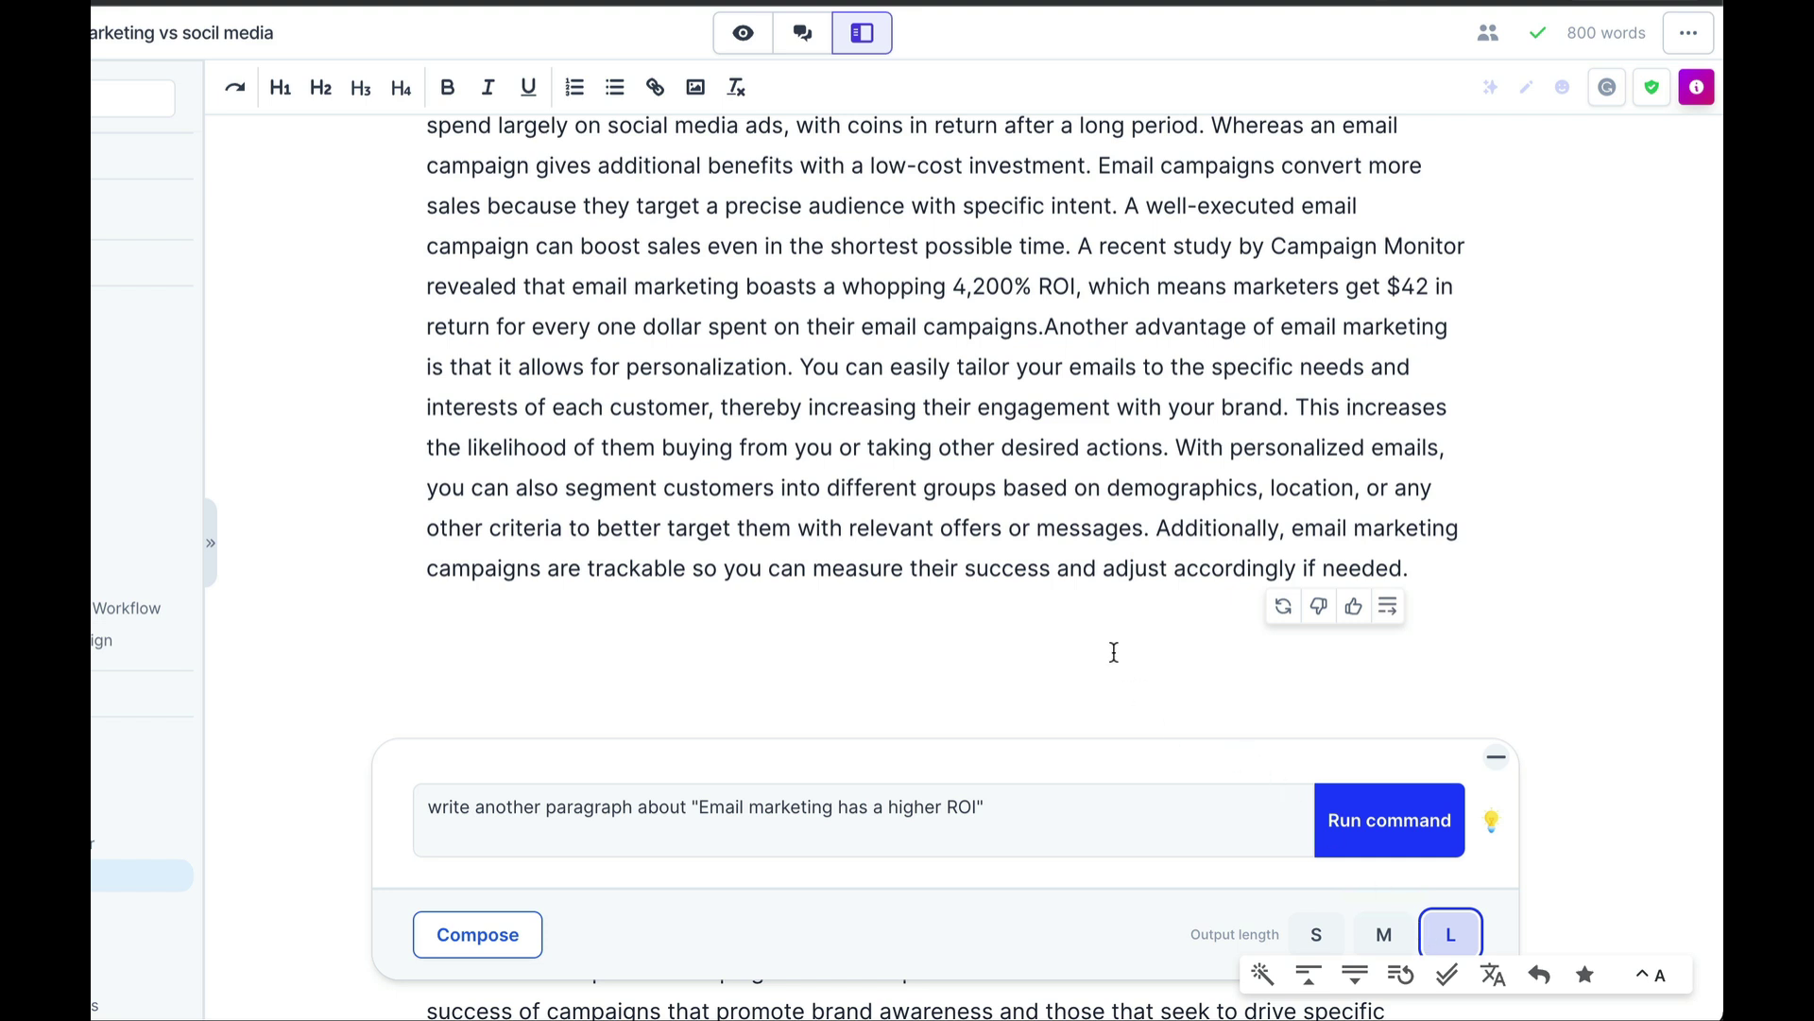
left_click(1696, 87)
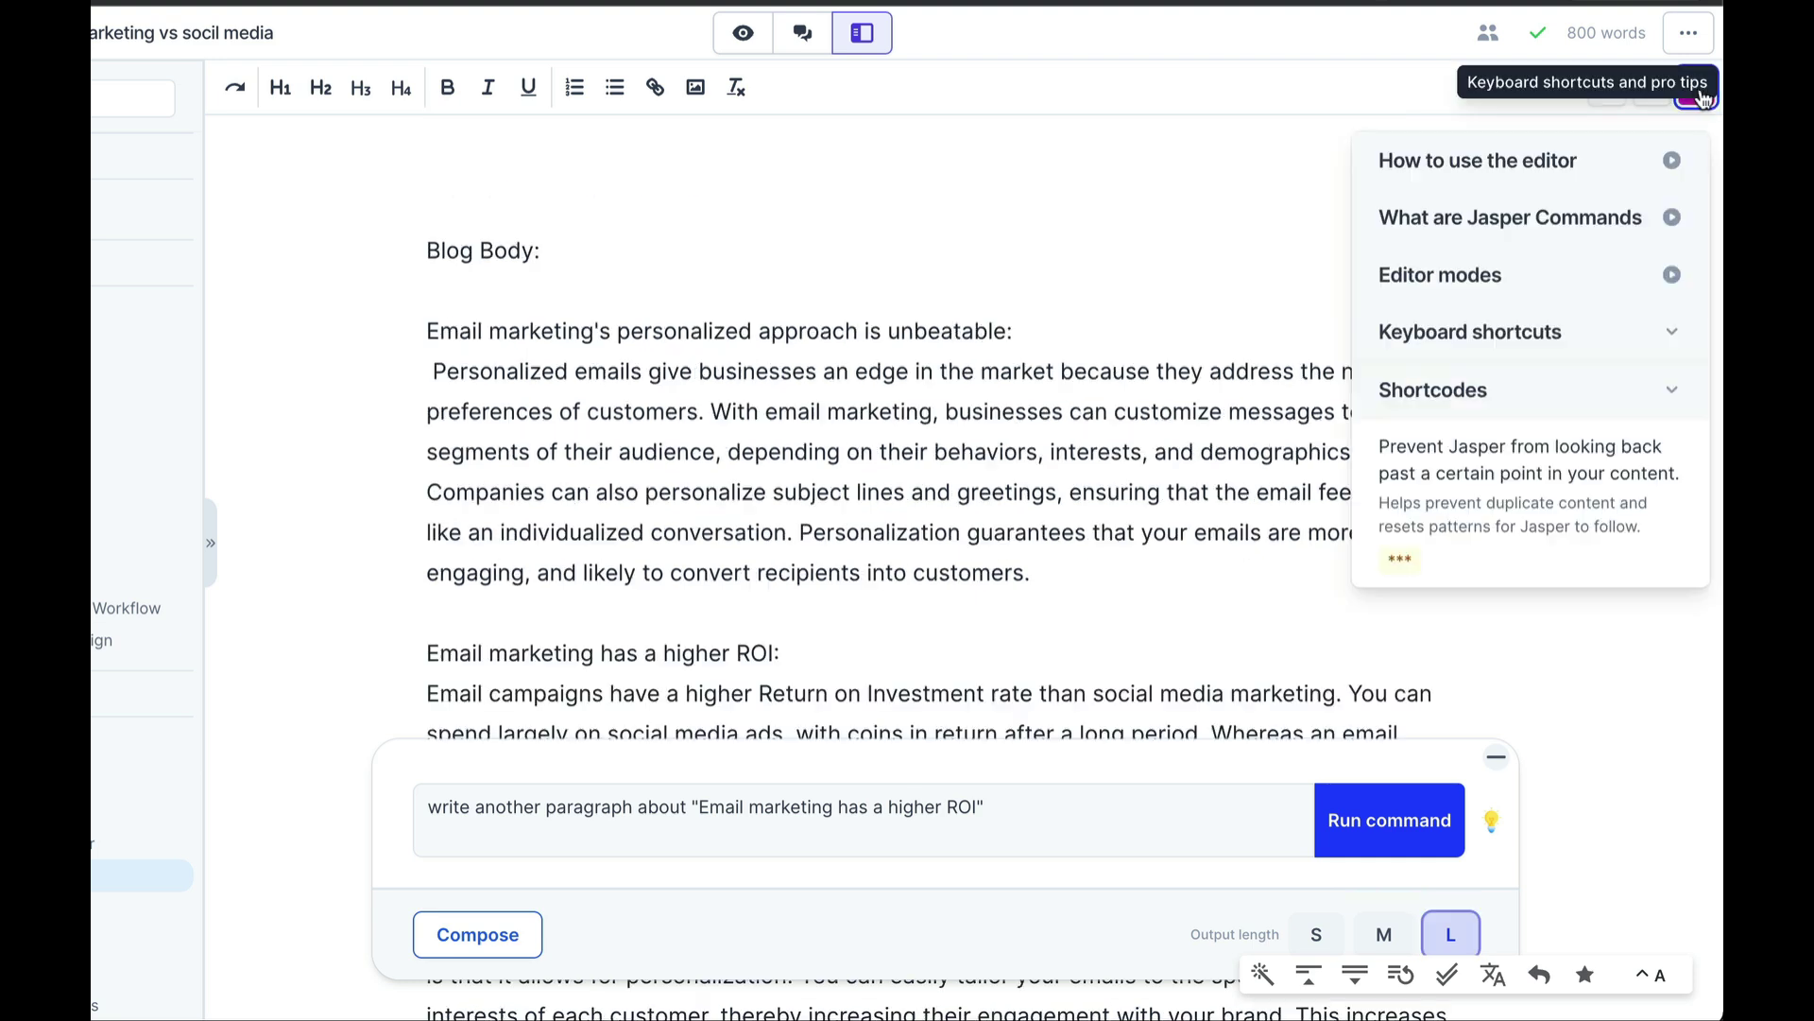
left_click(1589, 348)
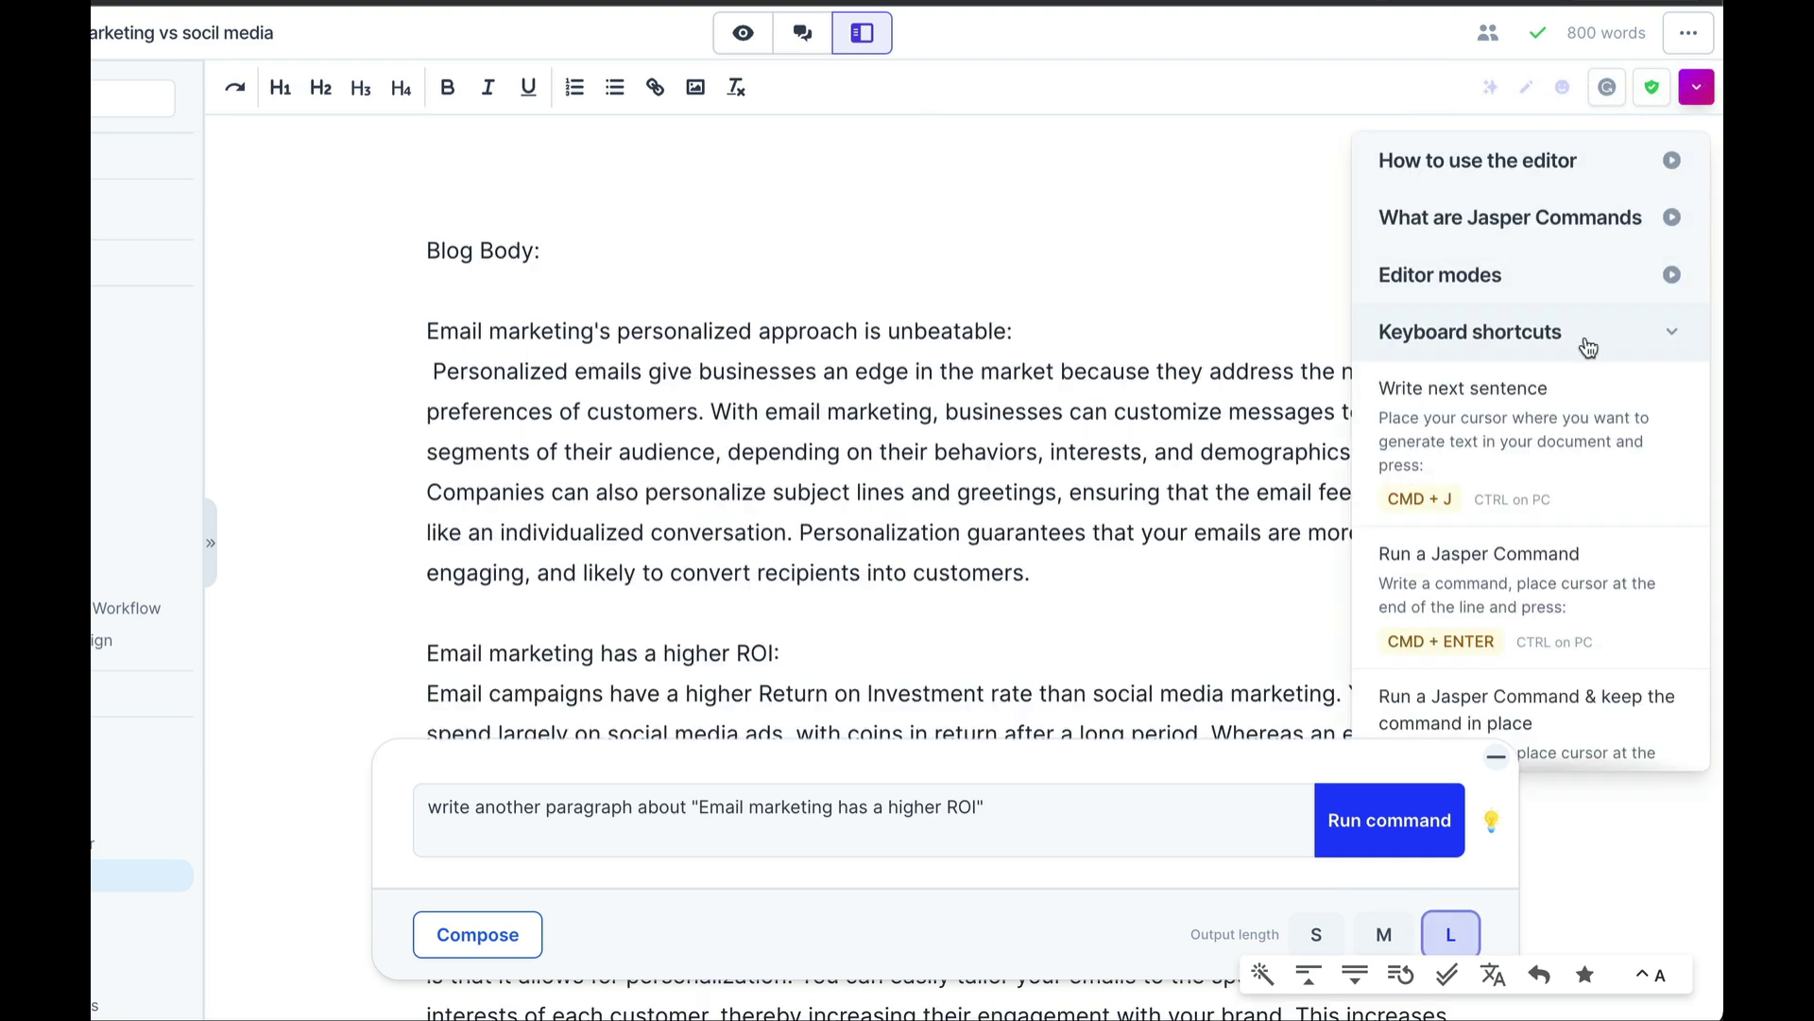
scroll(1524, 444, "down", 1)
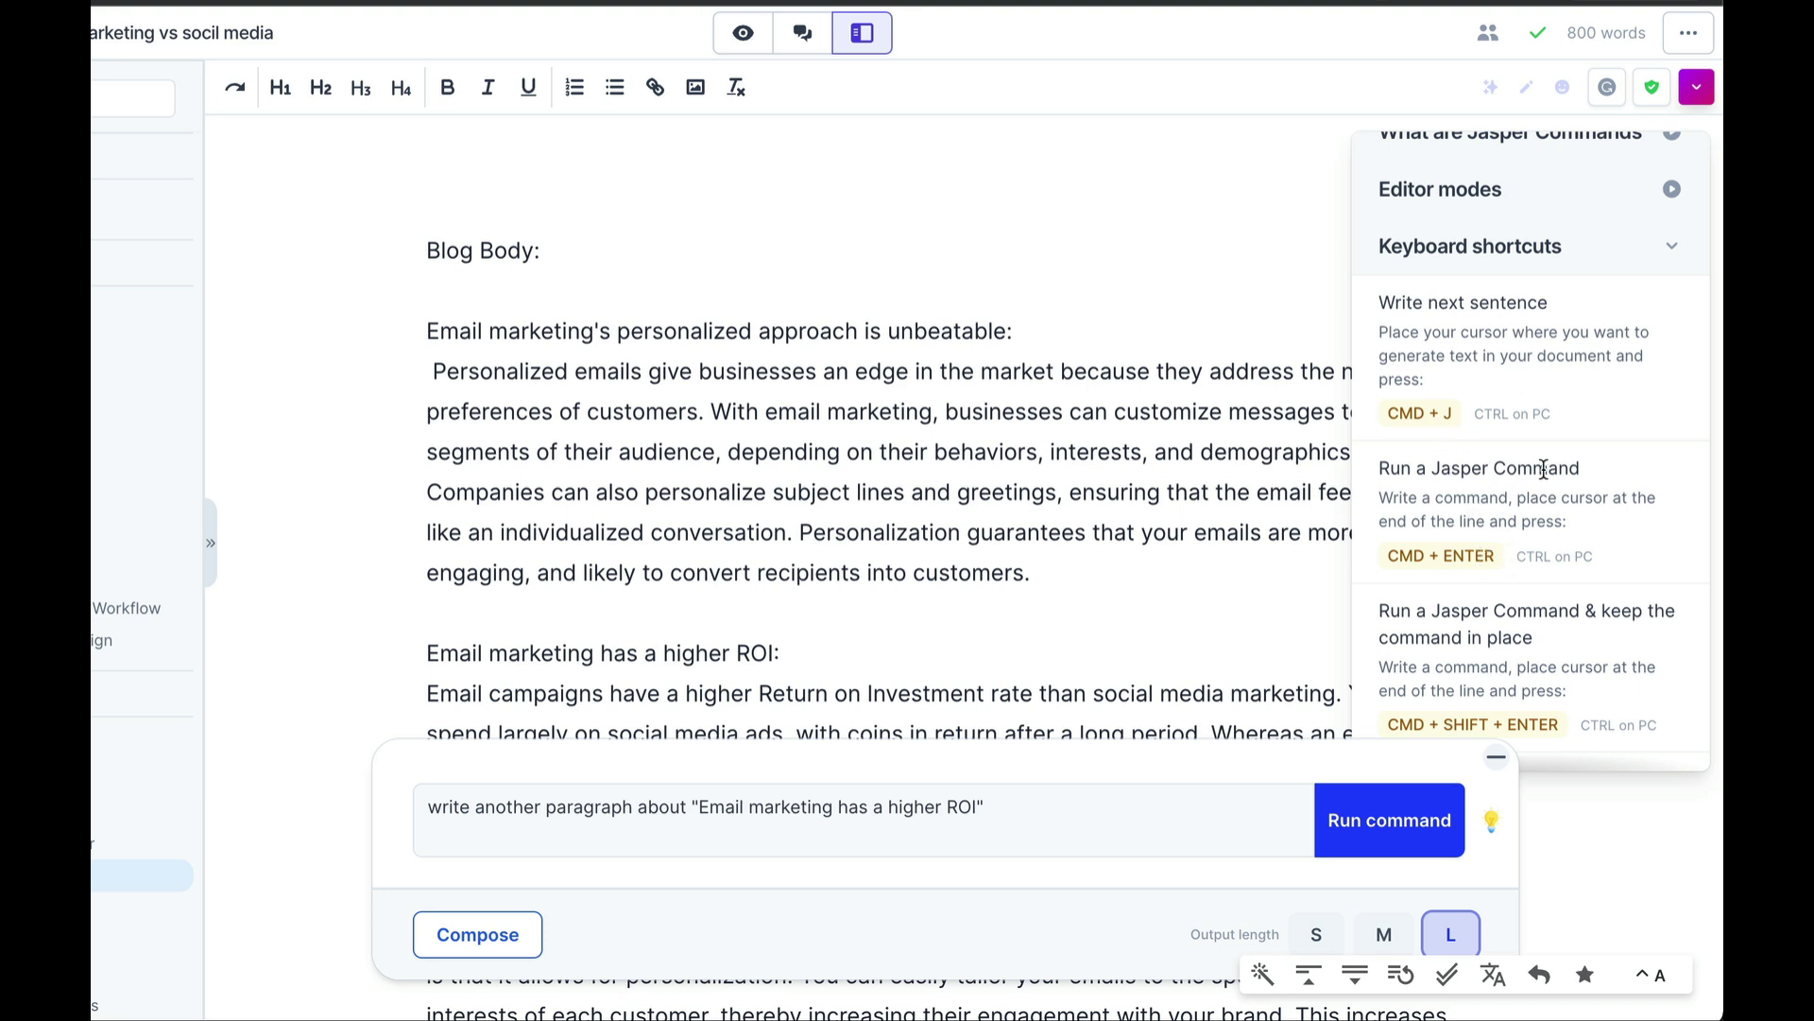
scroll(1543, 470, "down", 1)
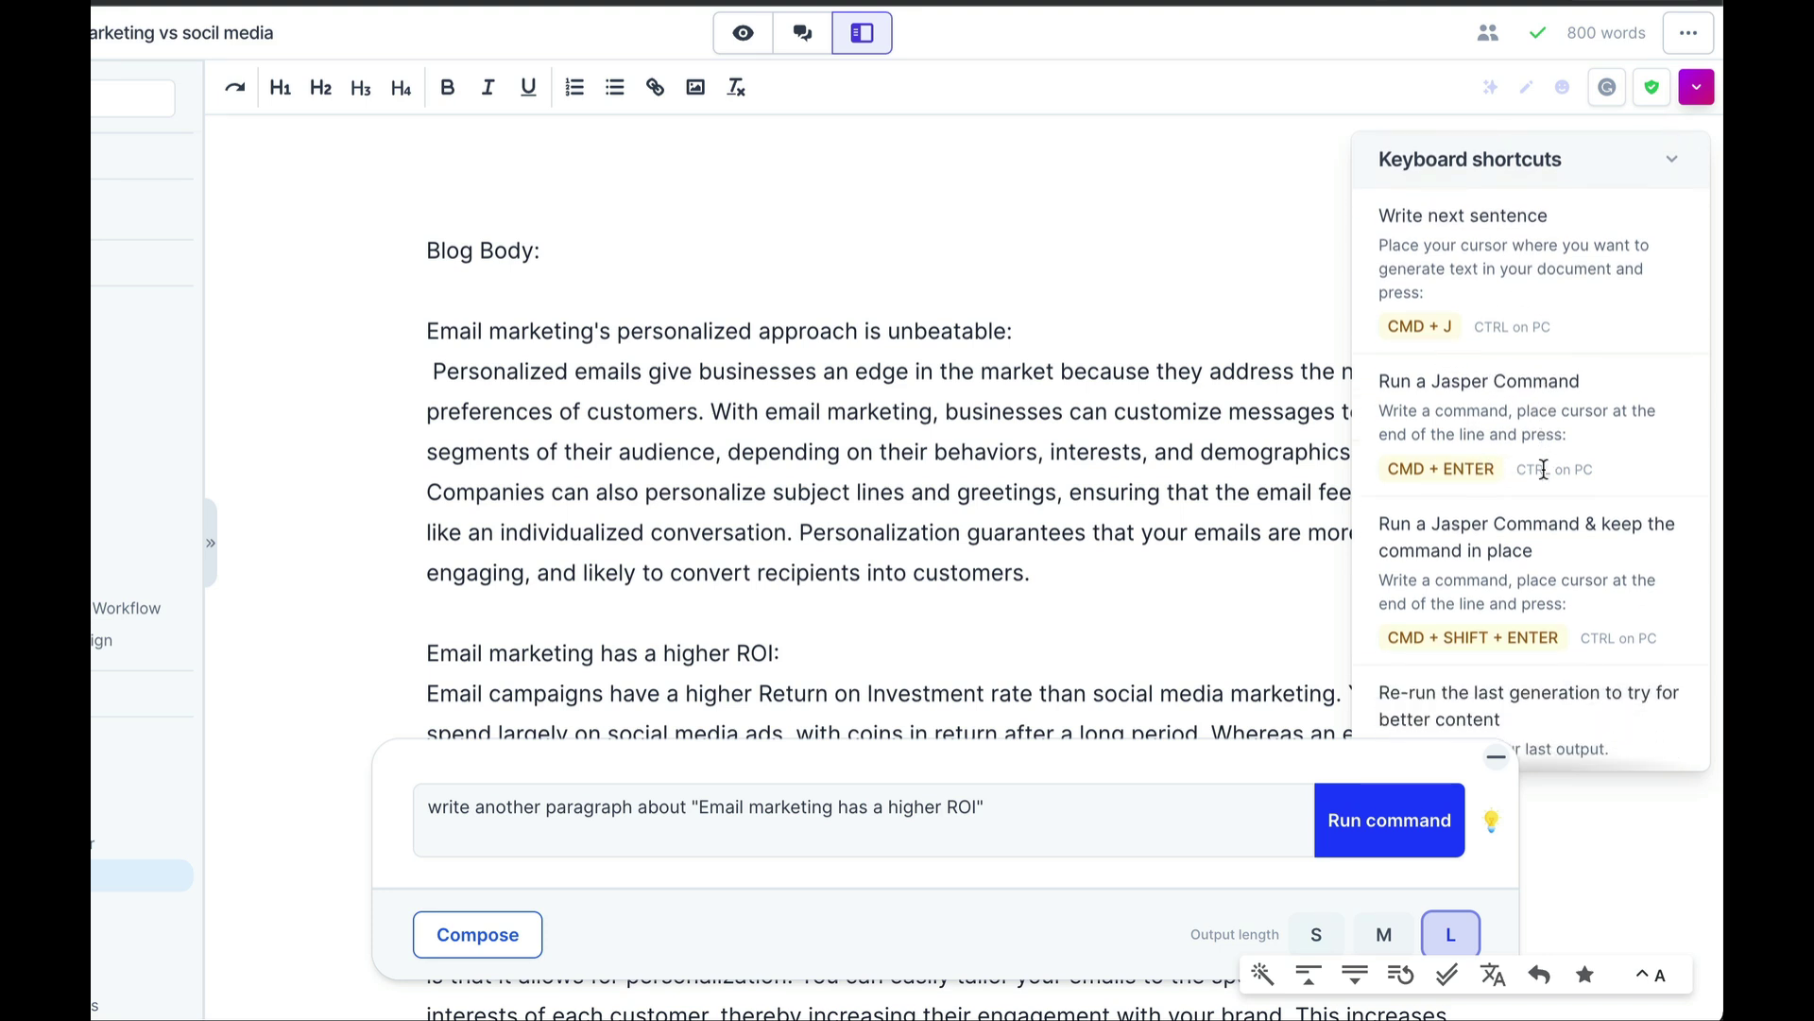
scroll(1544, 470, "down", 4)
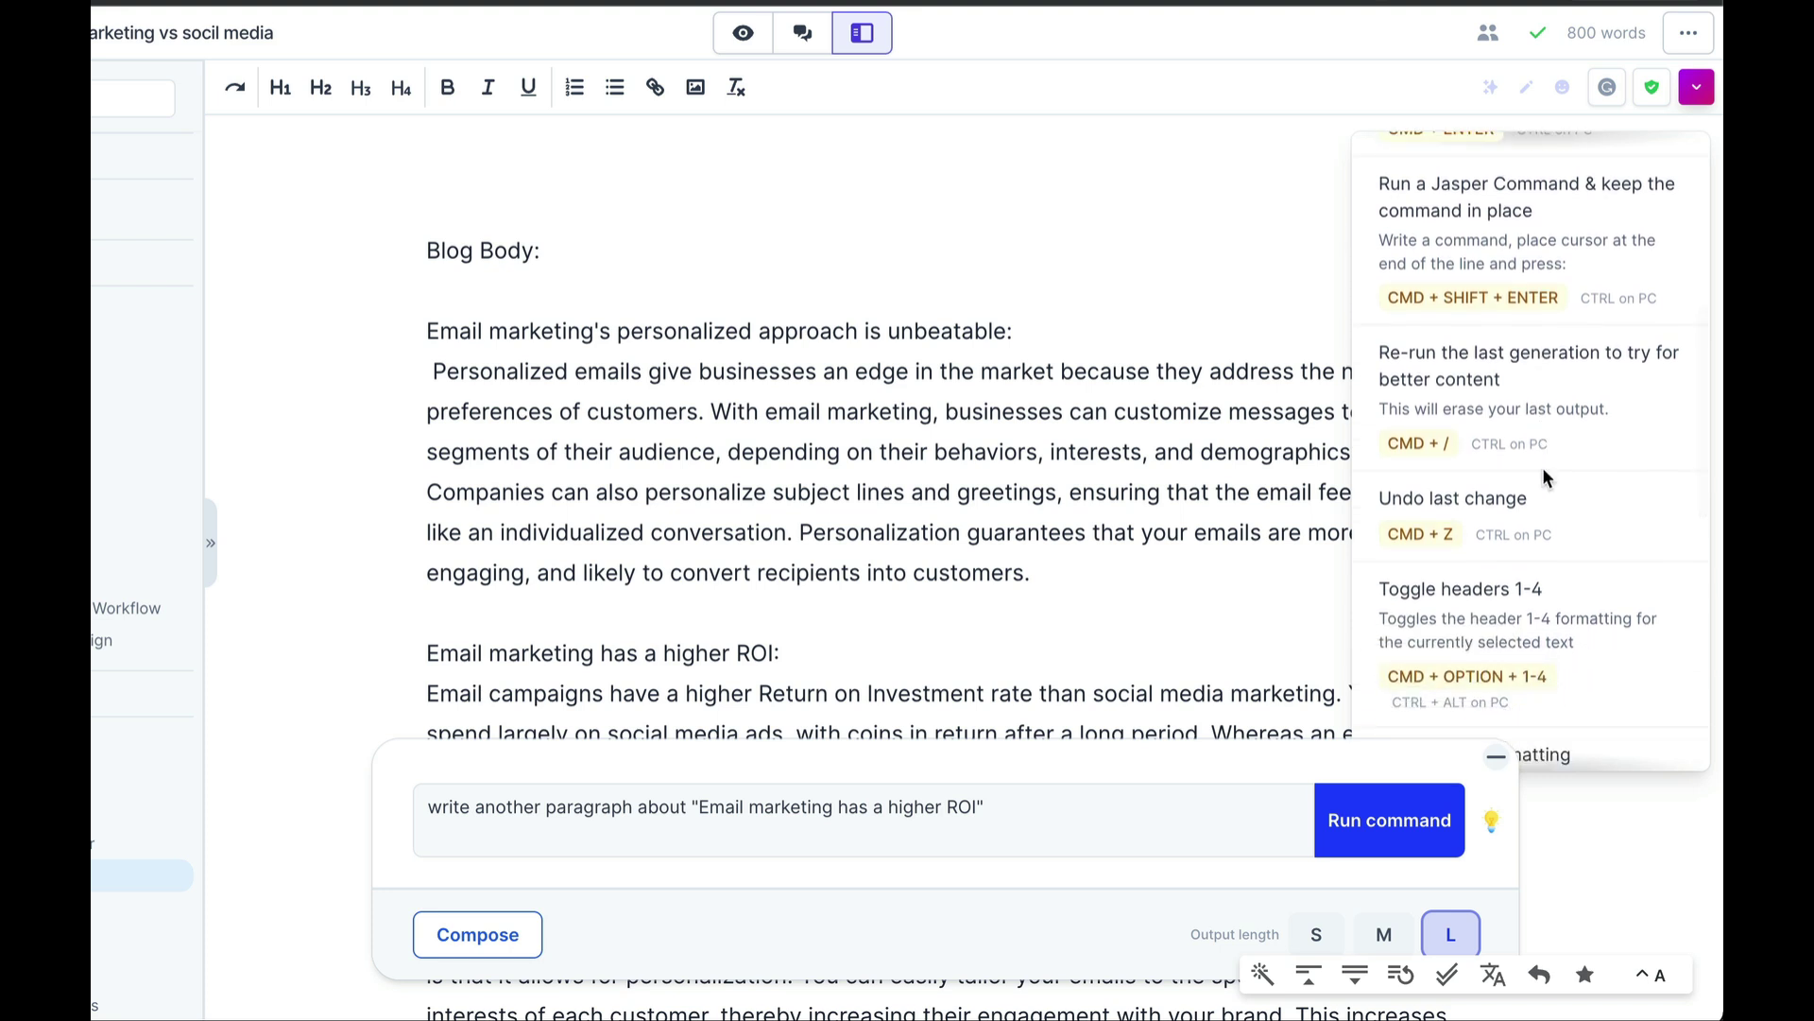
scroll(1542, 467, "down", 2)
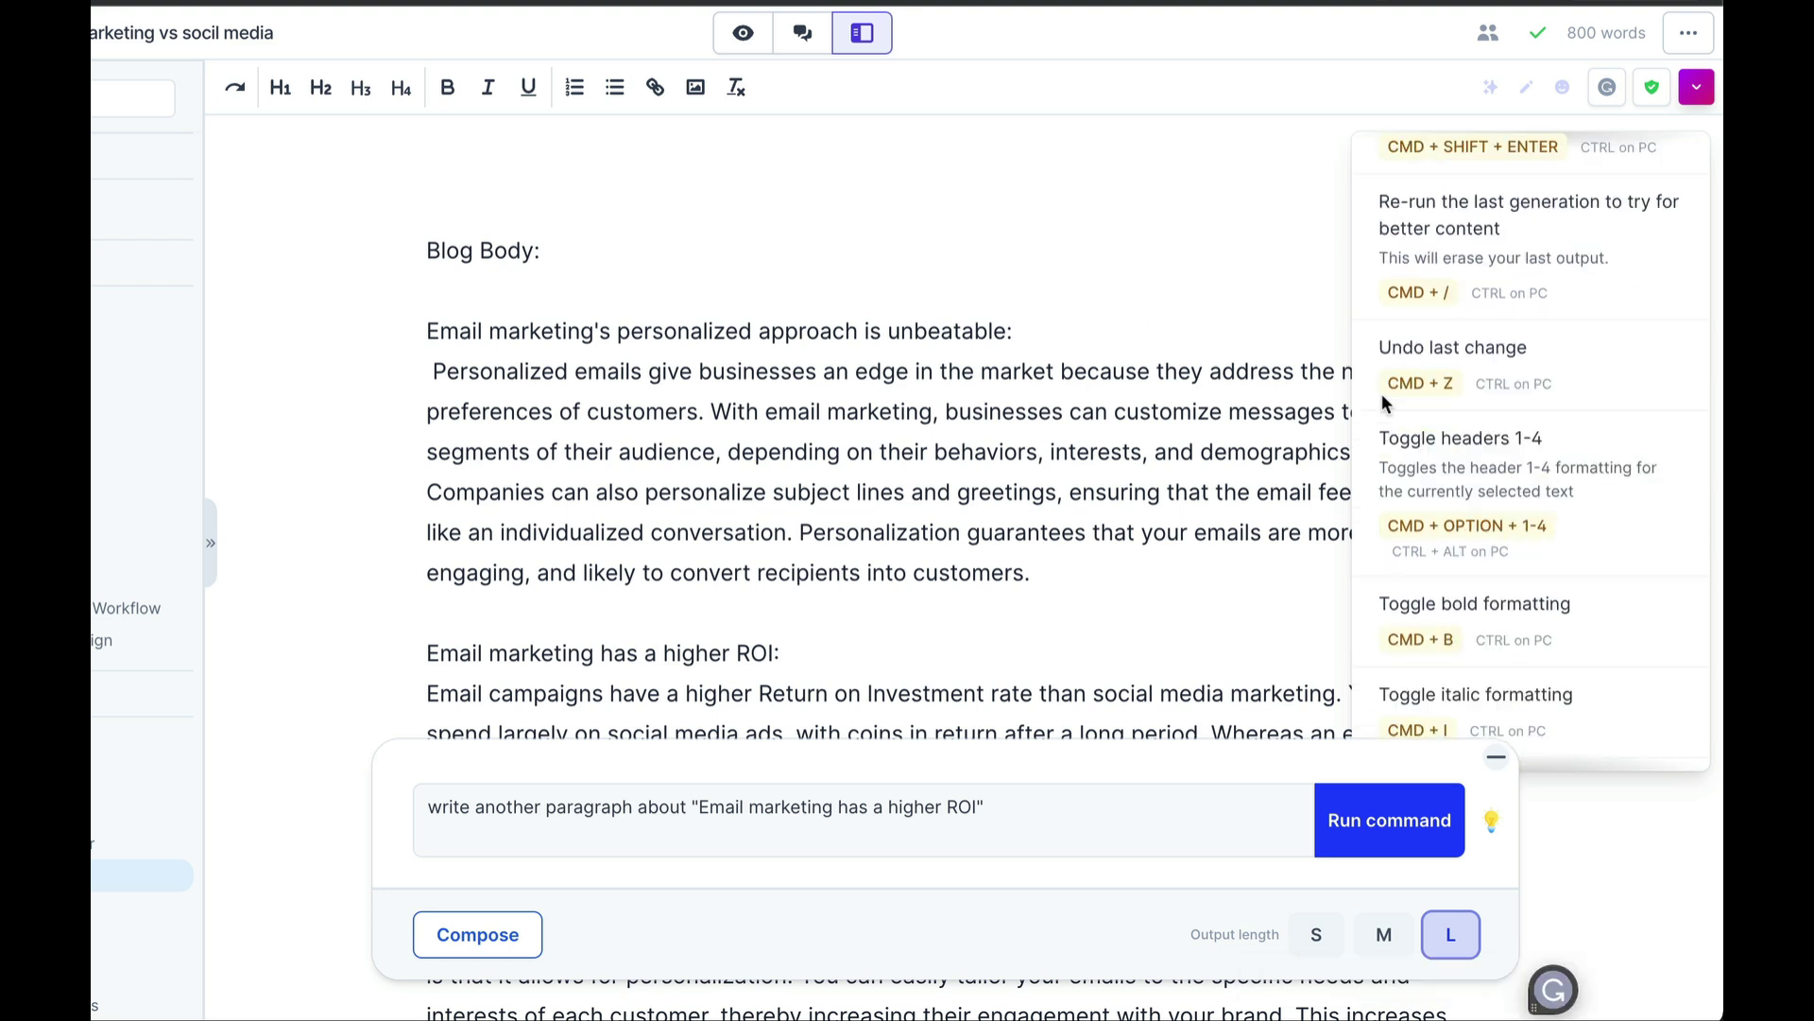
left_click(1610, 111)
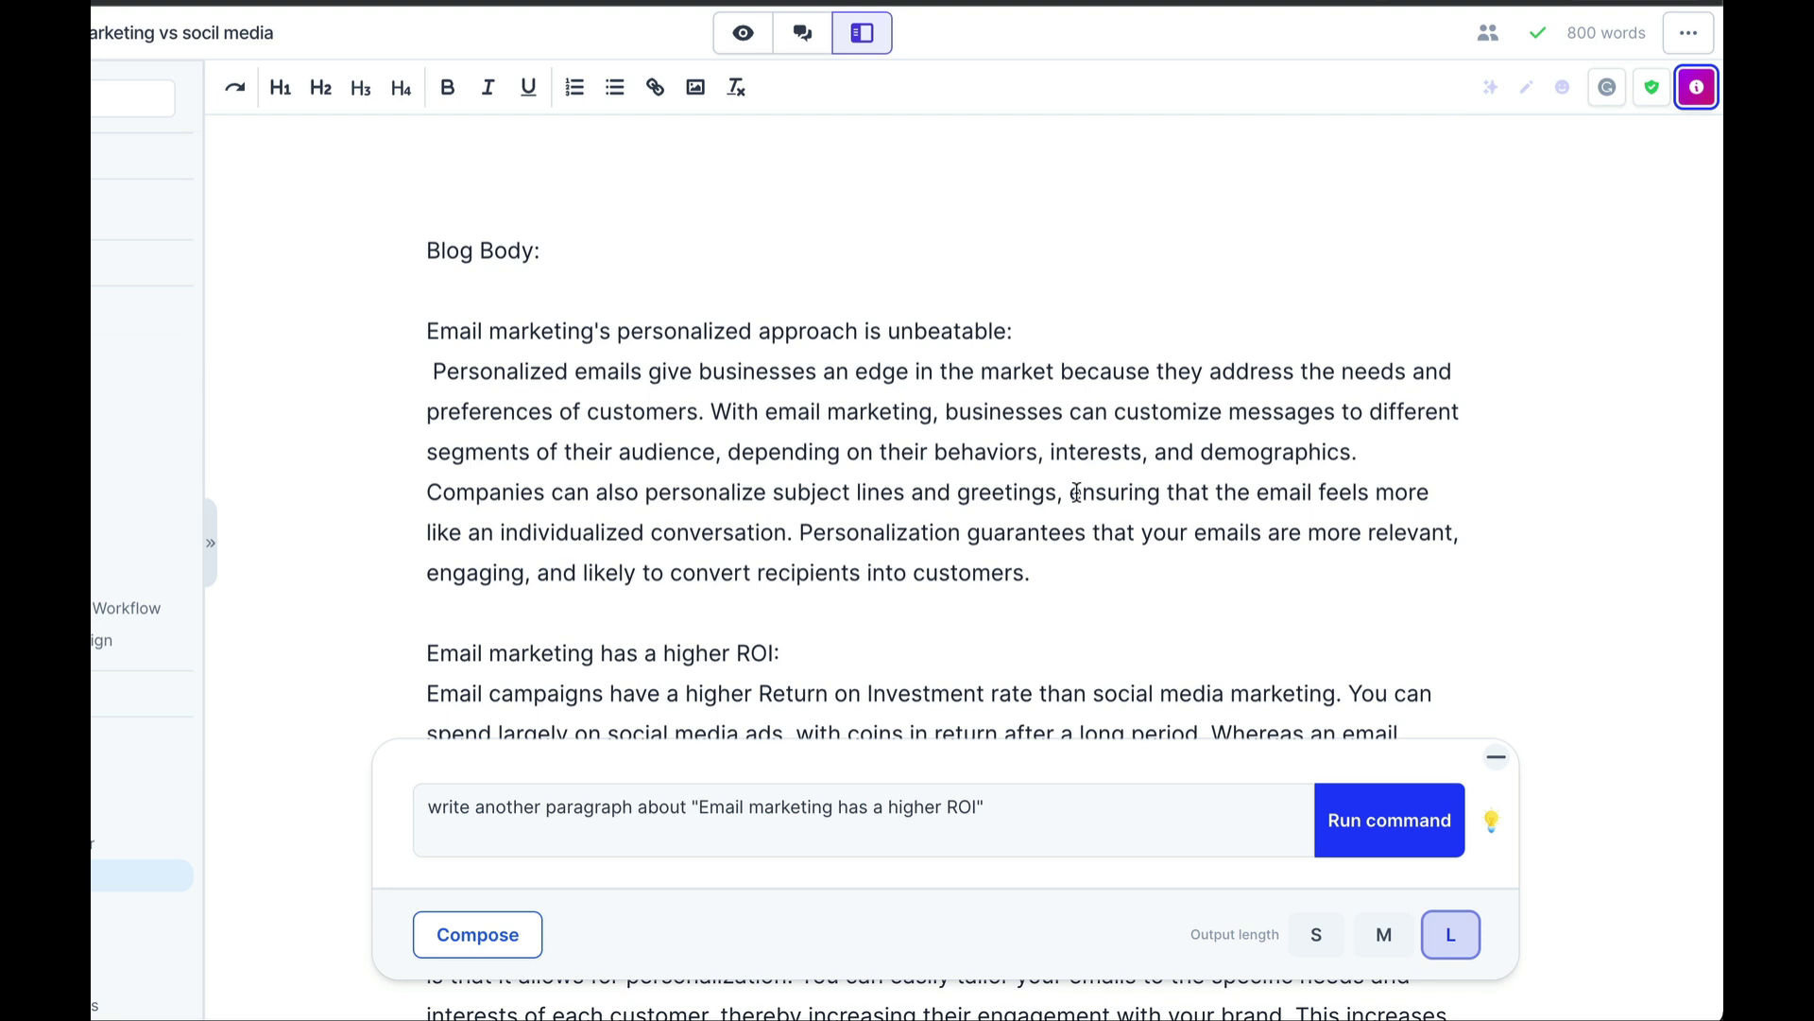
Step: Have Jasper write the next body paragraphs on cost-effectiveness and measurability
scroll(941, 586, "down", 1)
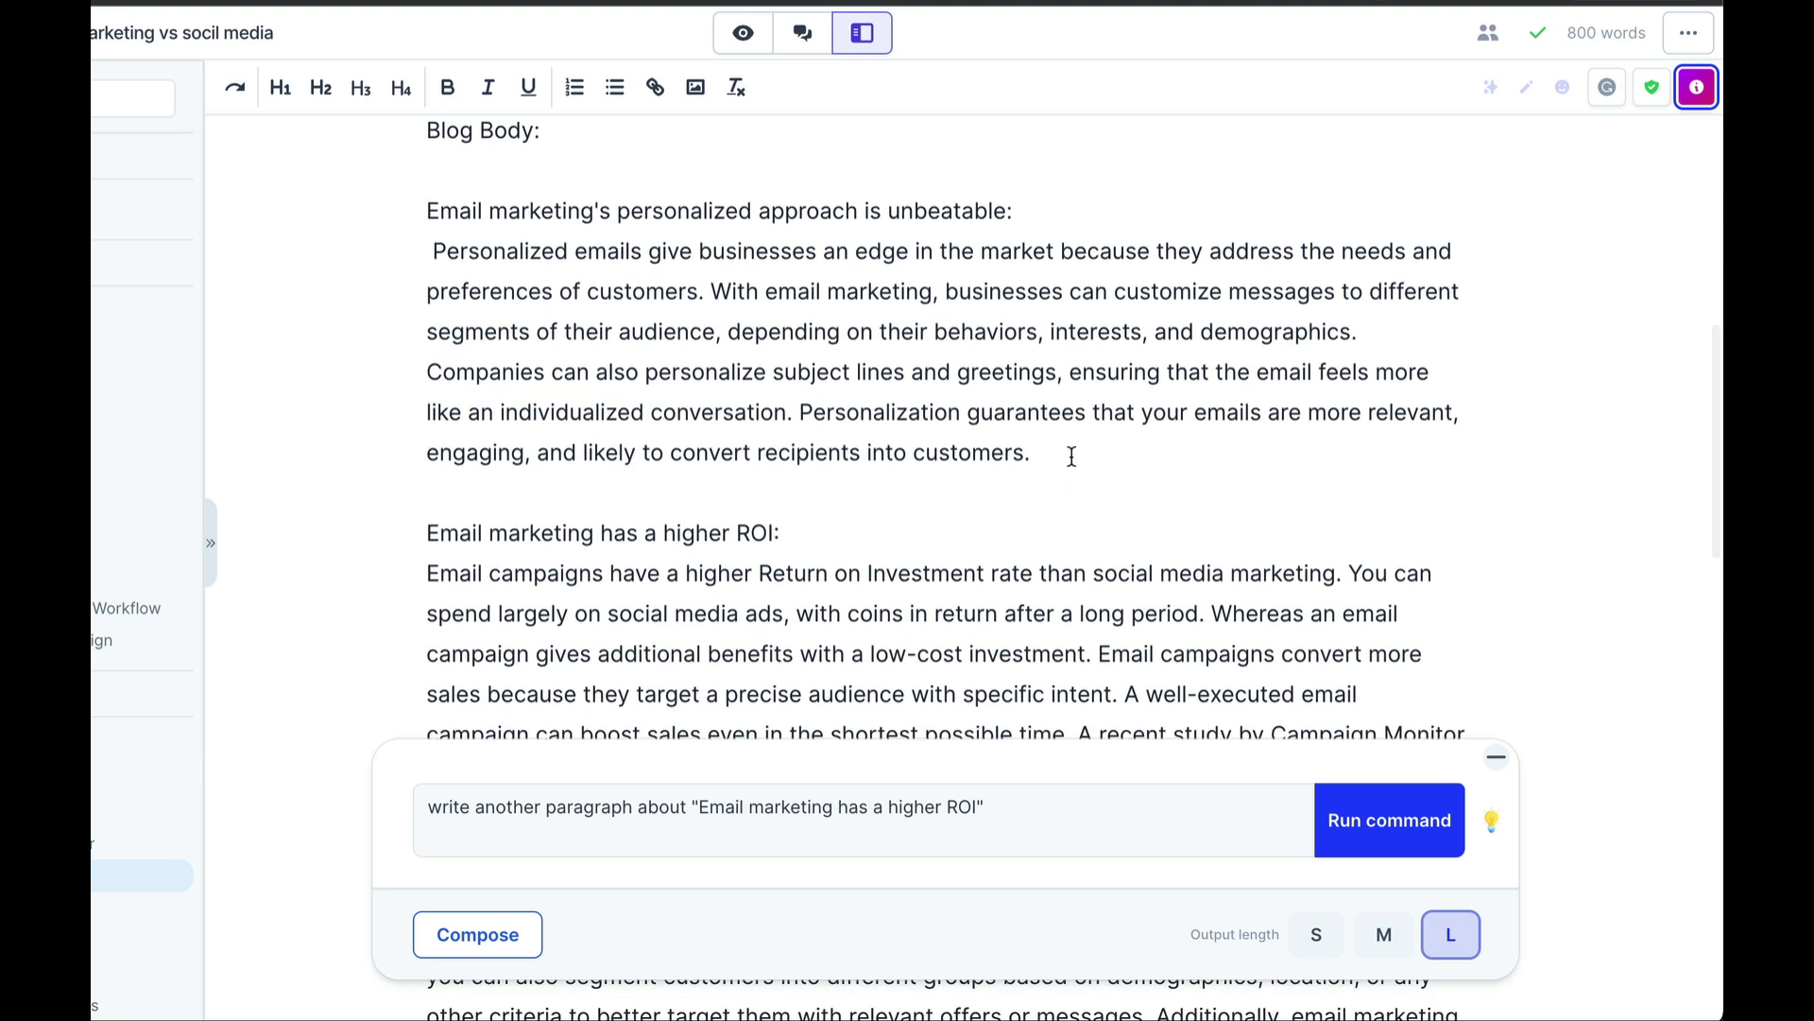
key("ctrl+Return")
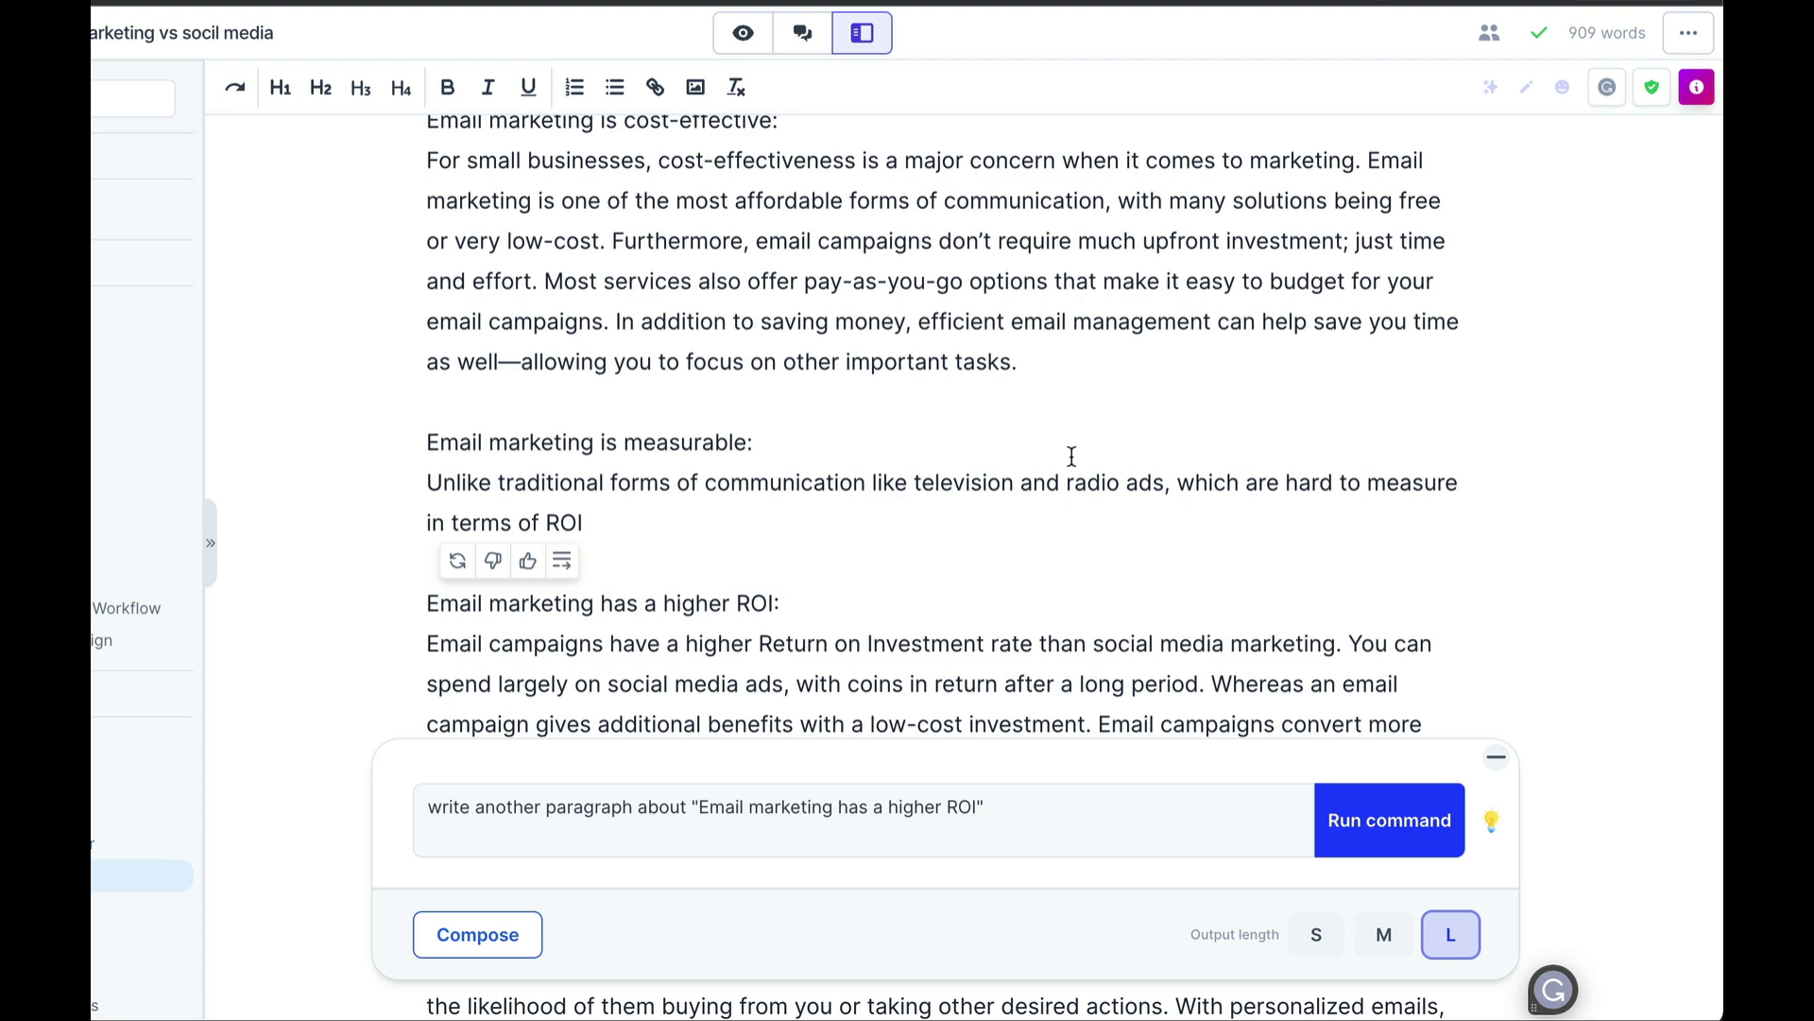
scroll(917, 279, "up", 12)
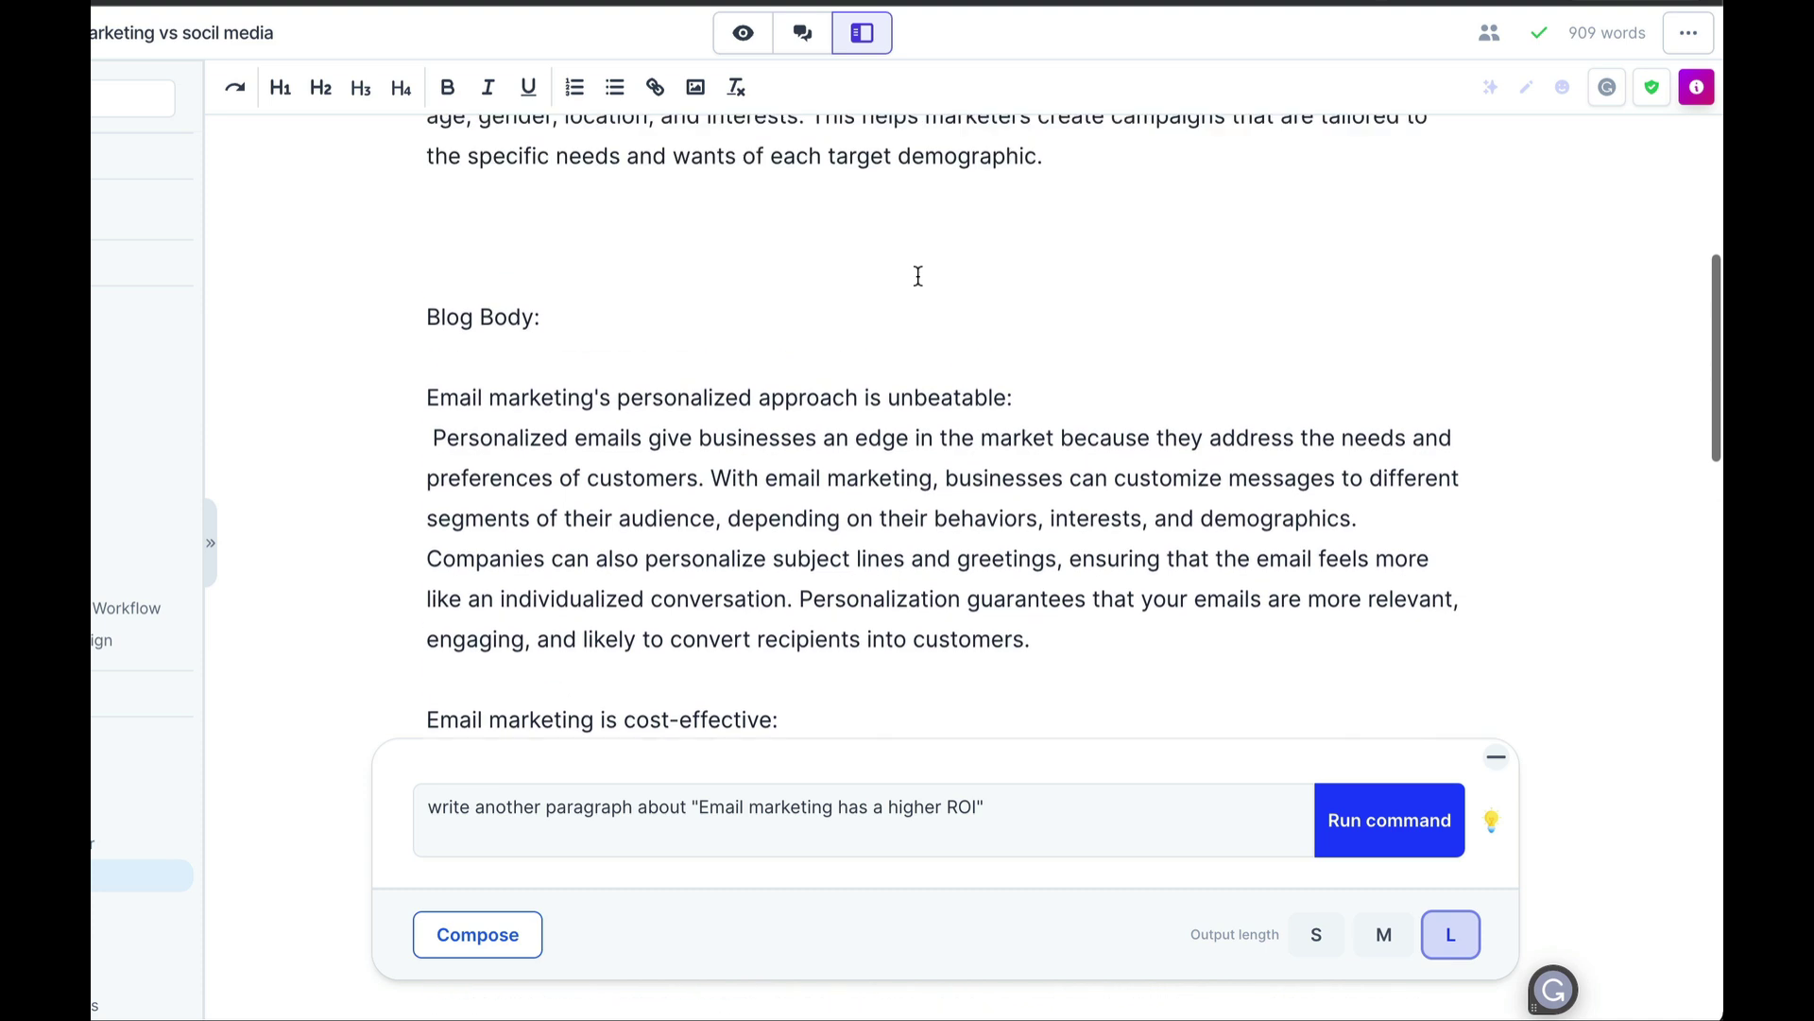
Step: Format the 'Blog Body:' label as a Heading 2
left_click_drag(541, 440, 409, 444)
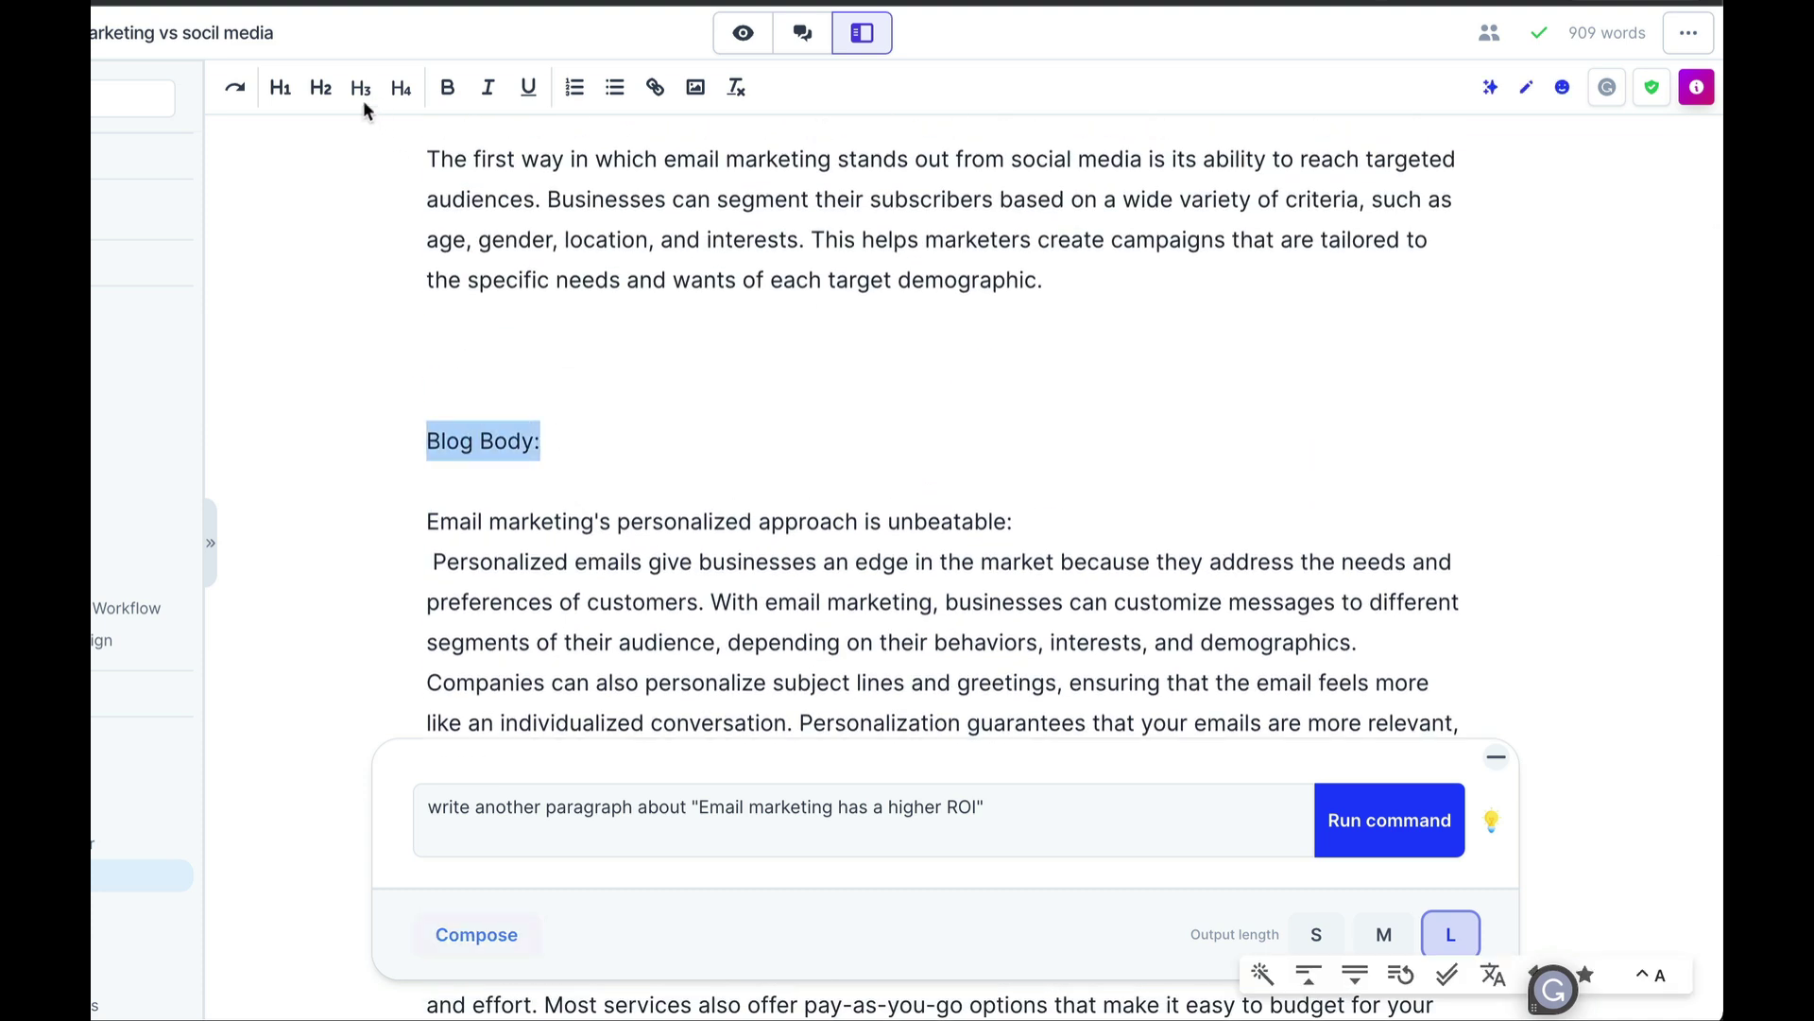
left_click(318, 98)
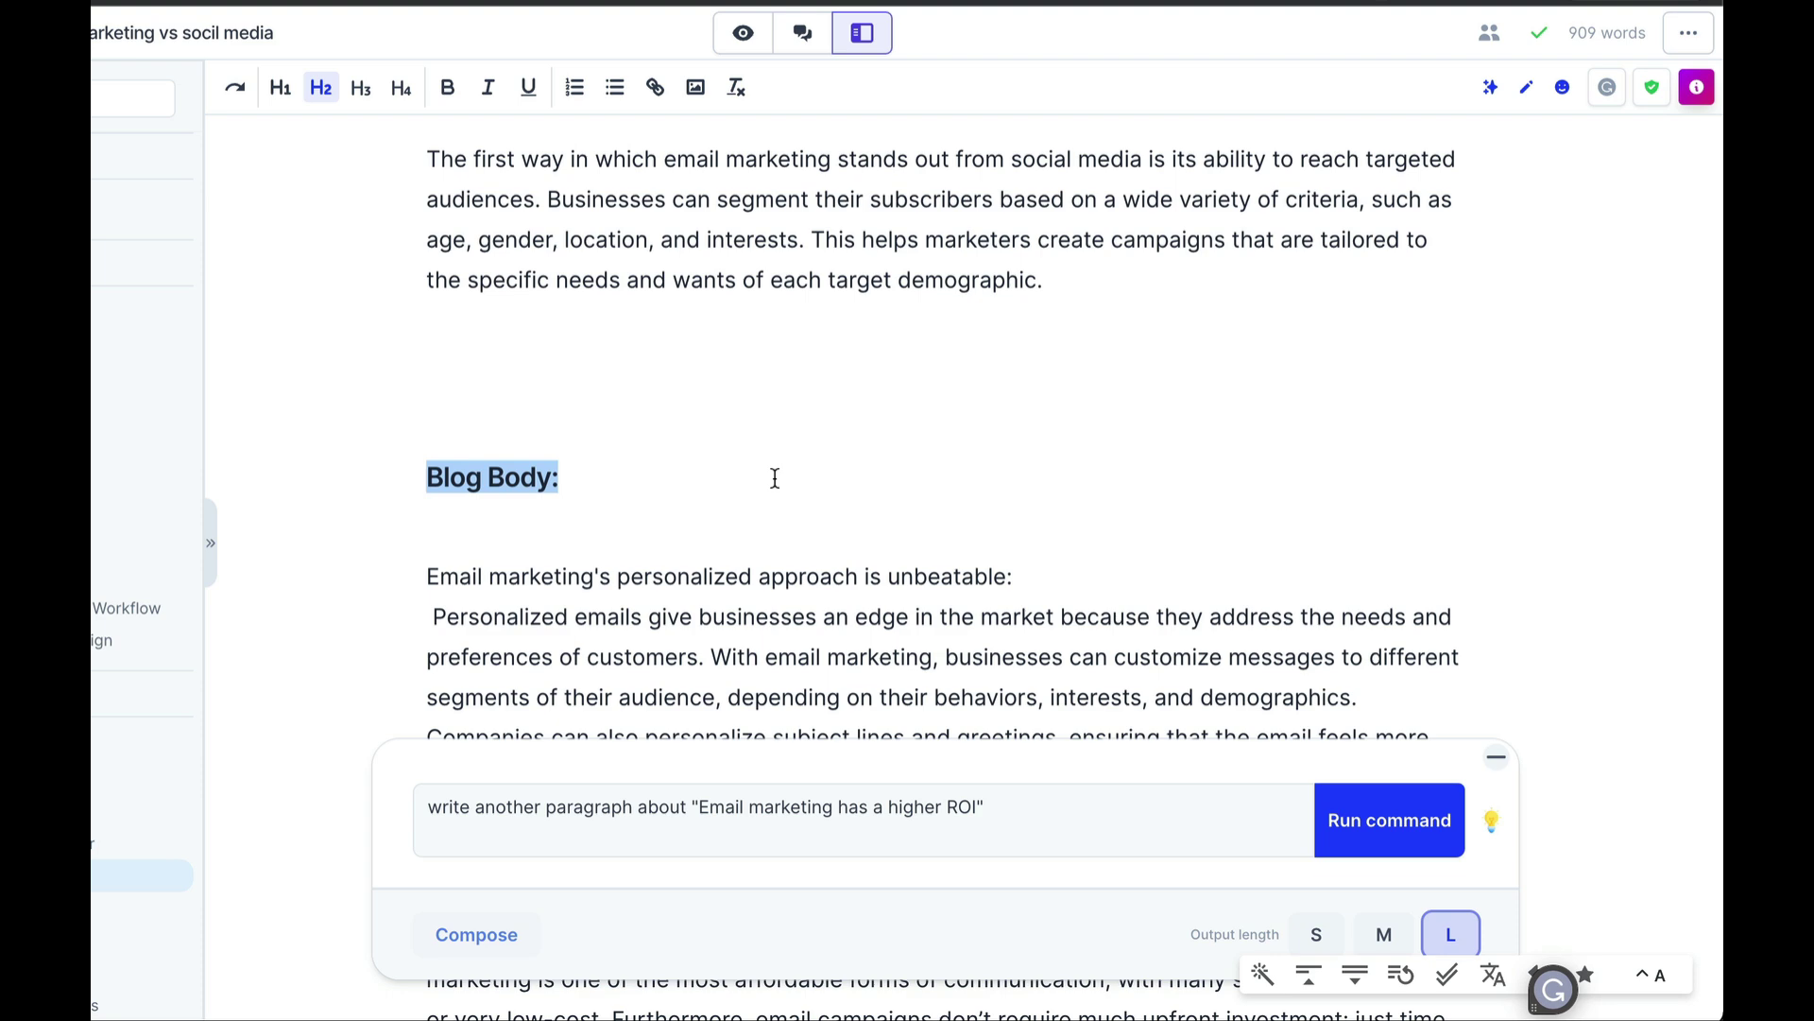
scroll(774, 478, "up", 8)
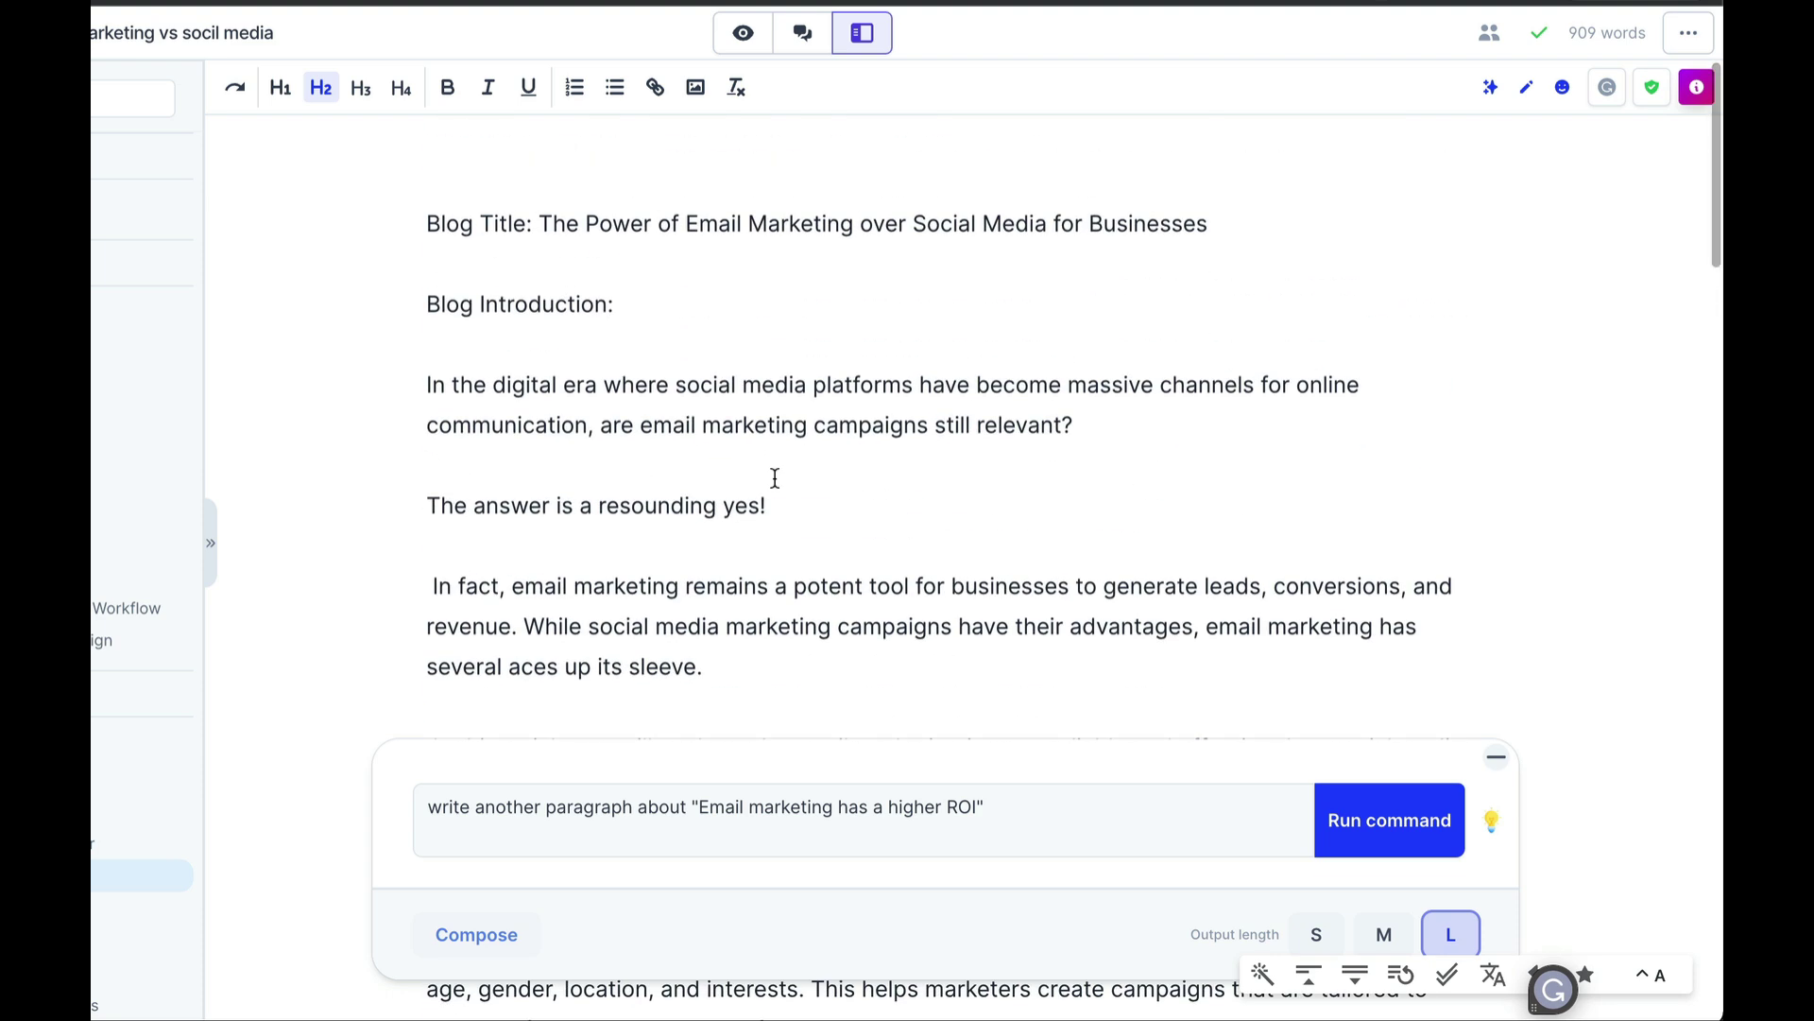
scroll(1065, 274, "down", 3)
scroll(1066, 276, "down", 8)
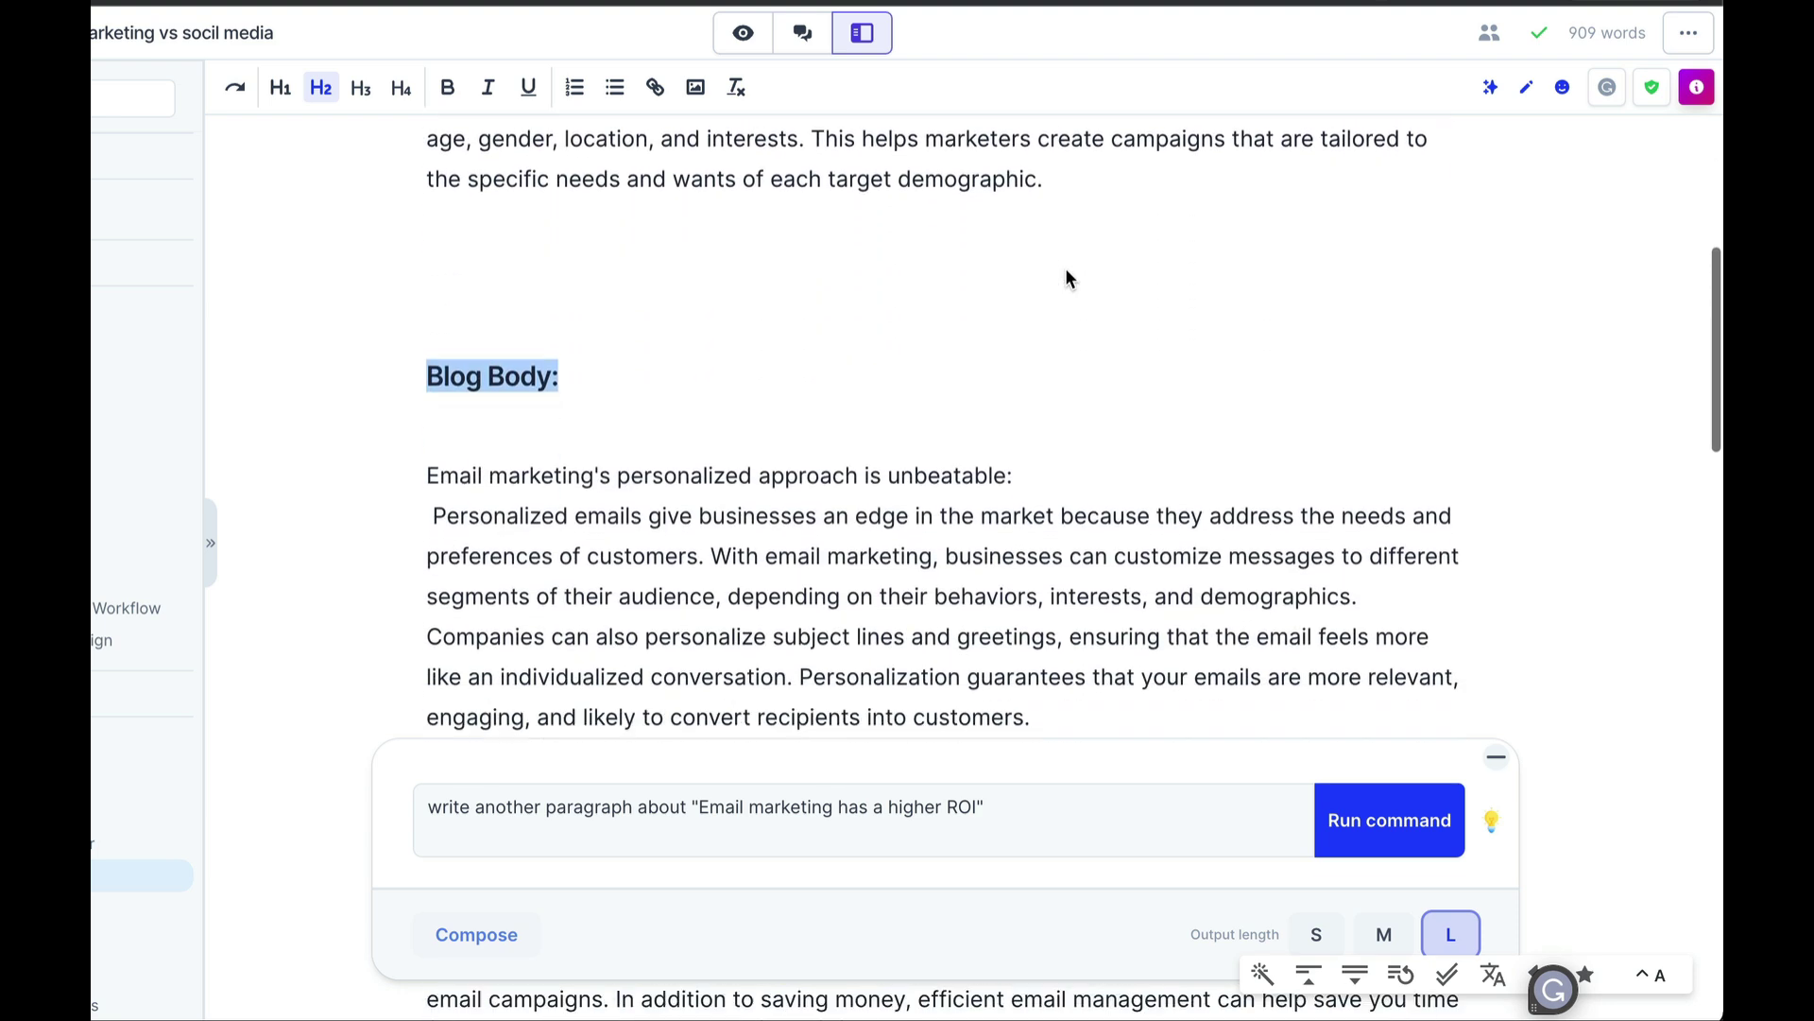